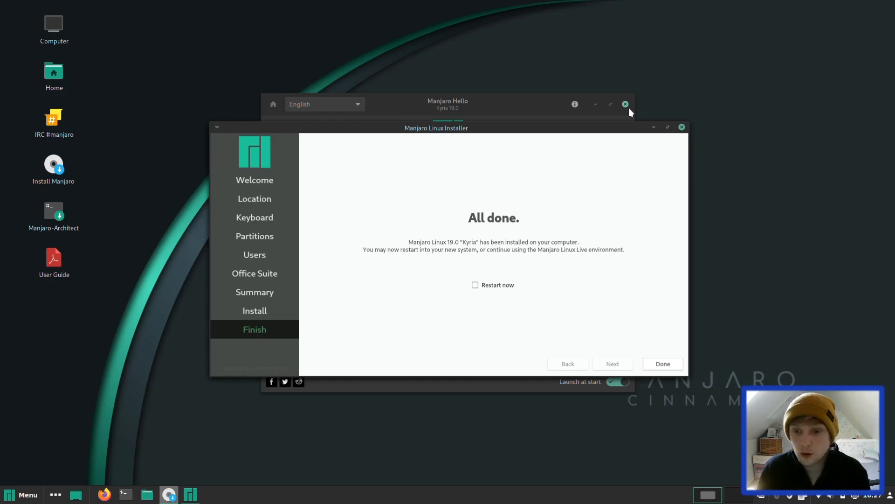
Step: Choose 'Restart now' and finish the installer so the machine reboots into Manjaro Cinnamon
{"action": "left_click", "coordinate": [475, 286]}
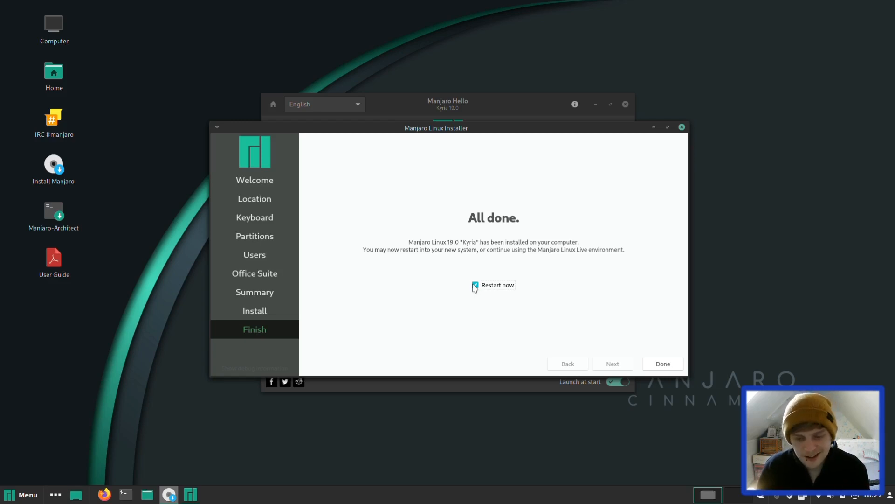
{"action": "left_click", "coordinate": [662, 364]}
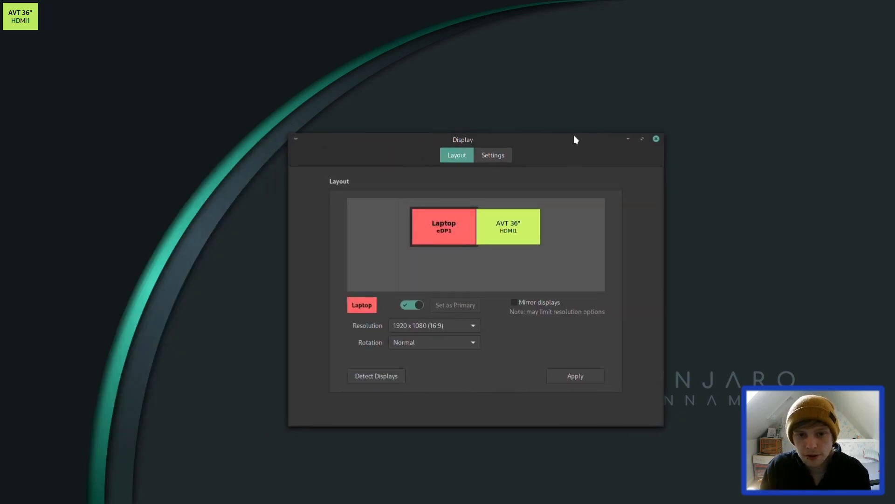
Step: Enable mirrored 1920x1080 displays, apply the layout and keep the grouped window list panel style
{"action": "left_click", "coordinate": [514, 301]}
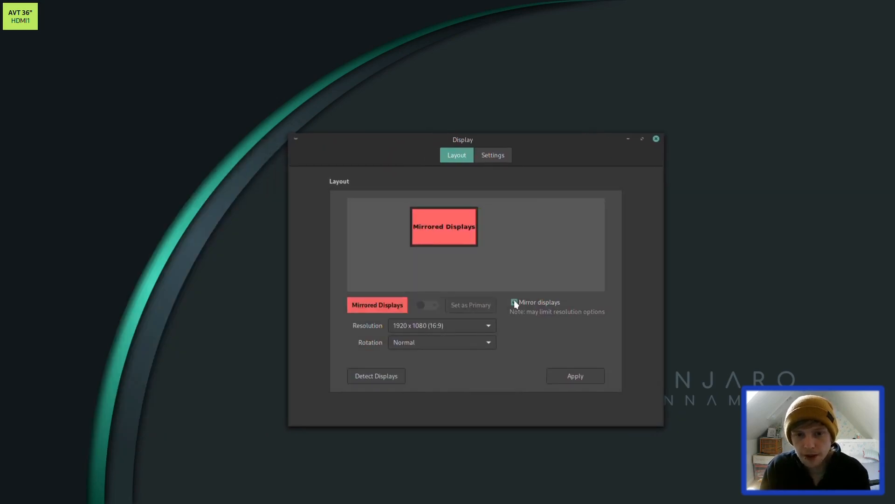
{"action": "left_click", "coordinate": [575, 375]}
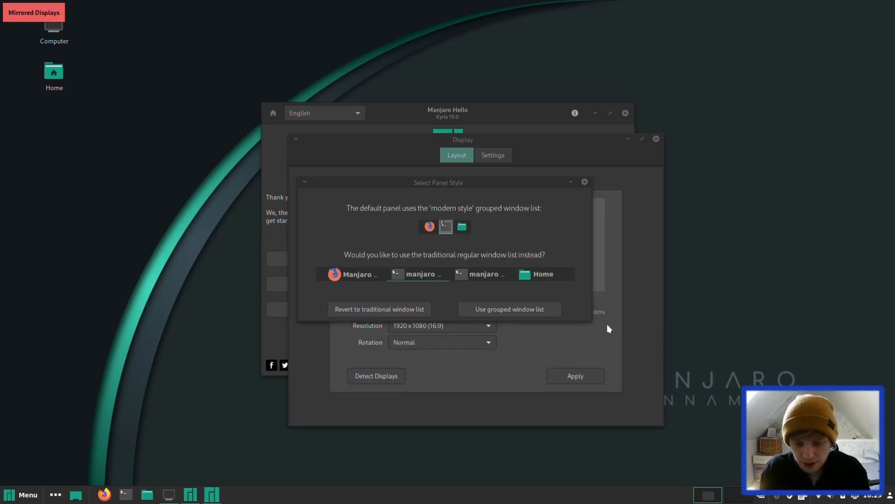
{"action": "left_click", "coordinate": [521, 309]}
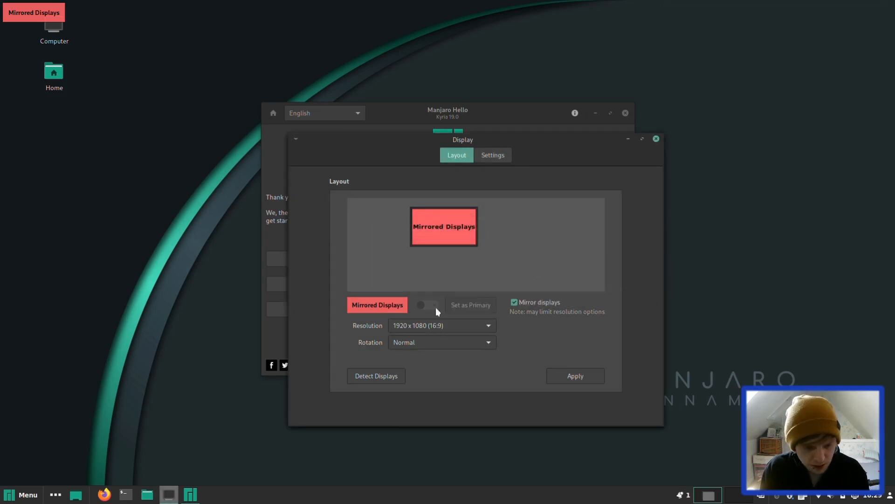
Step: Close Display settings, read Manjaro Hello's 19.0 release notes and close the welcome window
{"action": "left_click", "coordinate": [657, 140]}
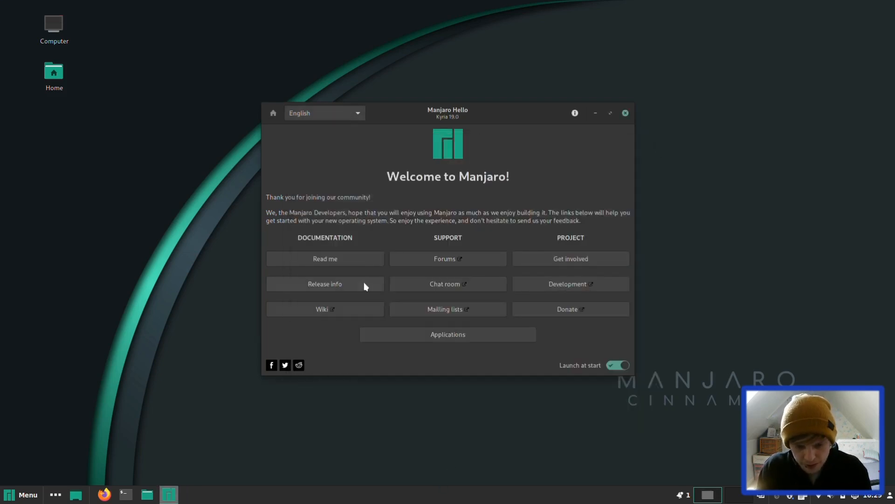
{"action": "left_click", "coordinate": [352, 285]}
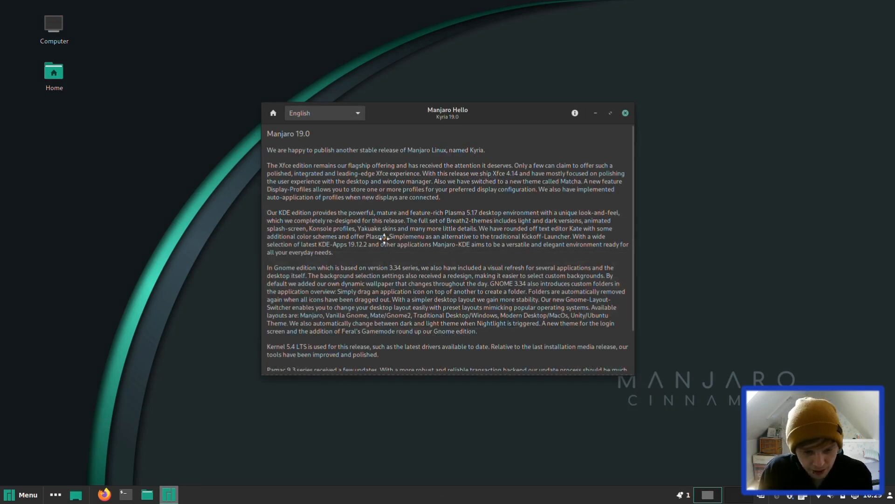
{"action": "scroll", "coordinate": [384, 238], "scroll_direction": "down", "scroll_amount": 3}
{"action": "scroll", "coordinate": [385, 238], "scroll_direction": "down", "scroll_amount": 3}
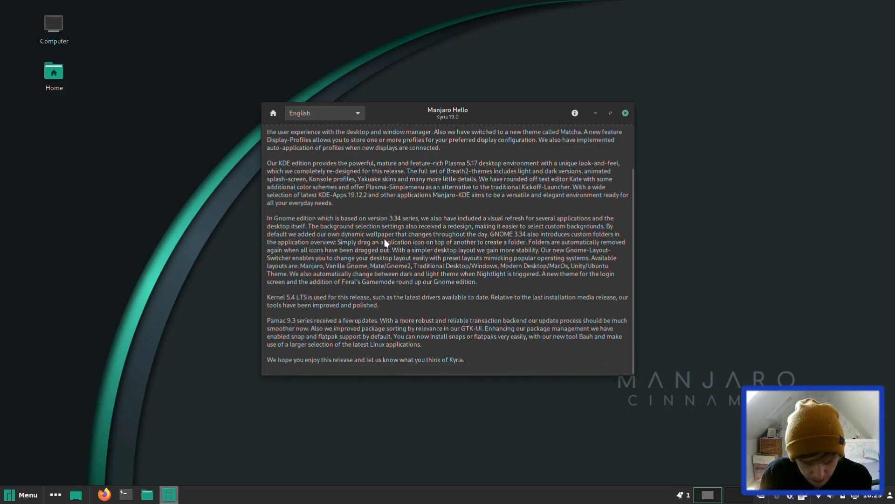
{"action": "scroll", "coordinate": [384, 243], "scroll_direction": "up", "scroll_amount": 3}
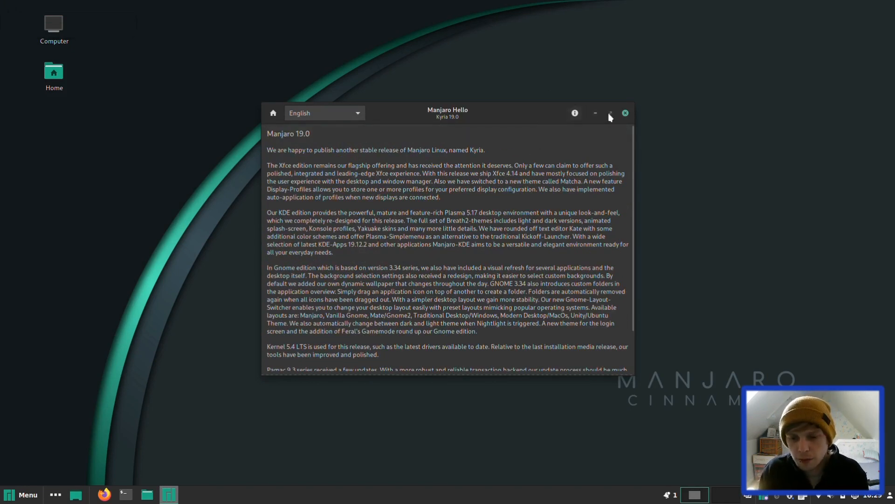
{"action": "left_click", "coordinate": [625, 113]}
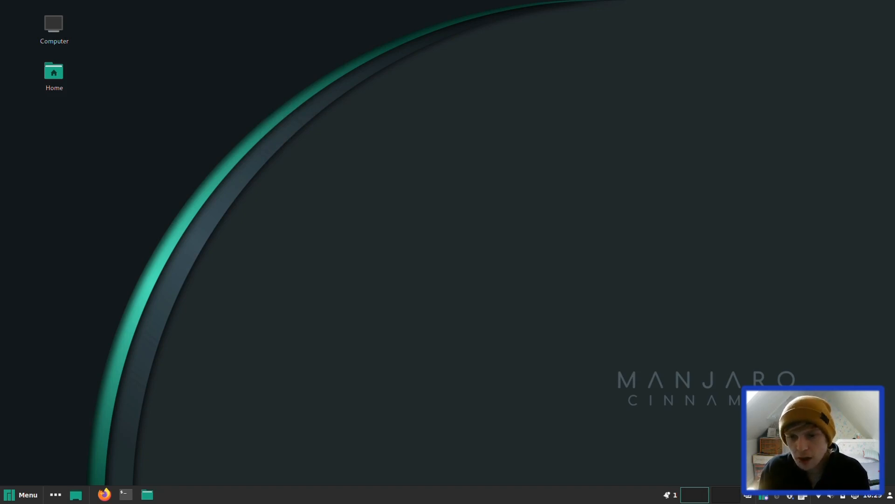
Step: Move the panel to the top edge and lower its height from 40 to 28 in Panel settings
{"action": "right_click", "coordinate": [482, 492]}
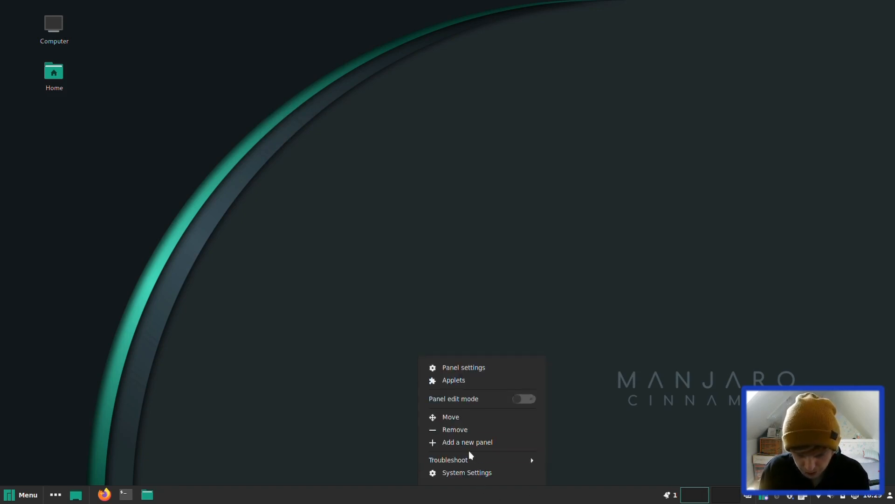
{"action": "left_click", "coordinate": [501, 417]}
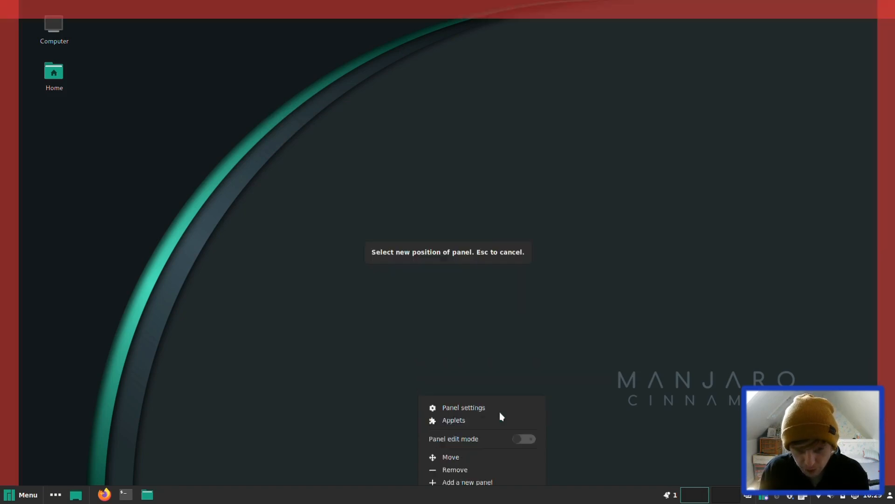
{"action": "left_click", "coordinate": [416, 8]}
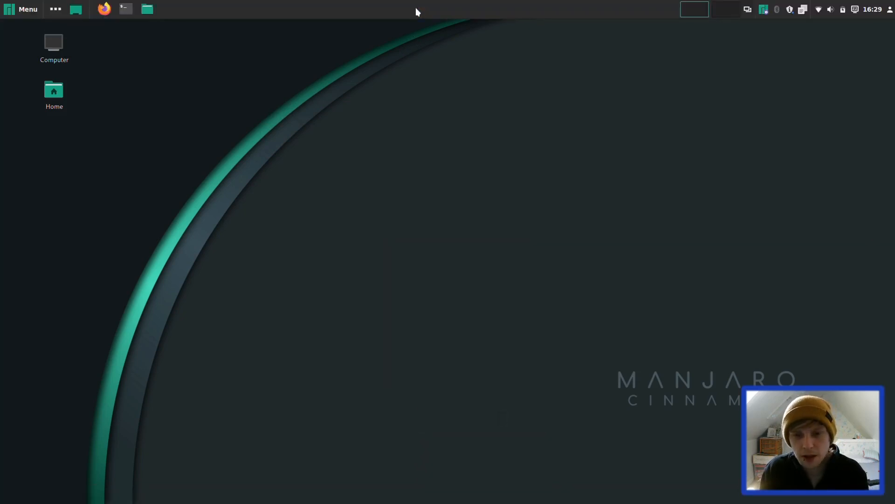
{"action": "right_click", "coordinate": [416, 7]}
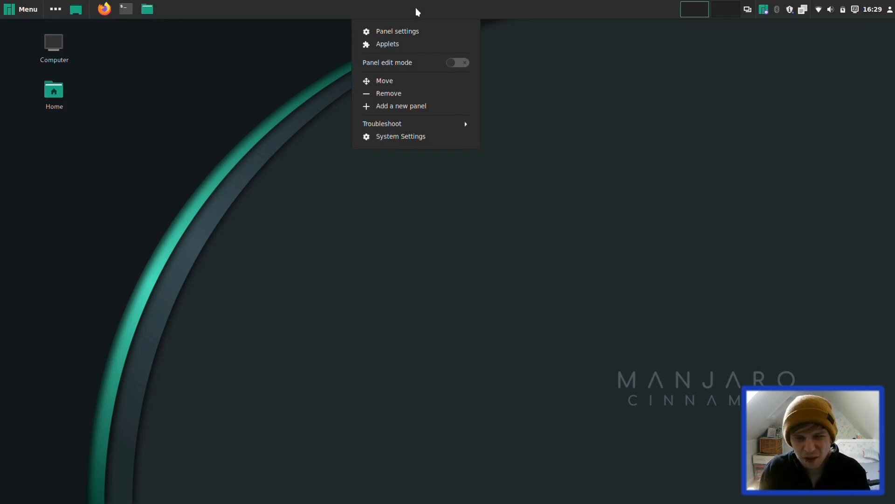
{"action": "left_click", "coordinate": [409, 33]}
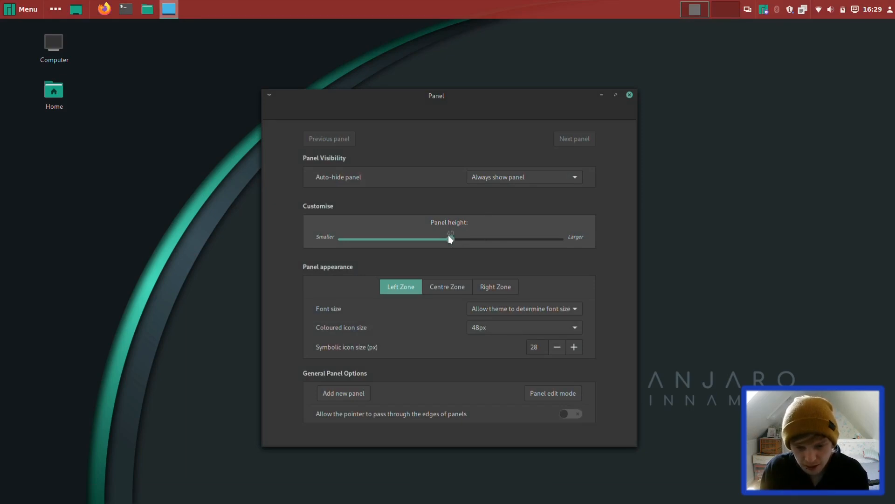
{"action": "left_click_drag", "start_coordinate": [432, 241], "coordinate": [384, 241]}
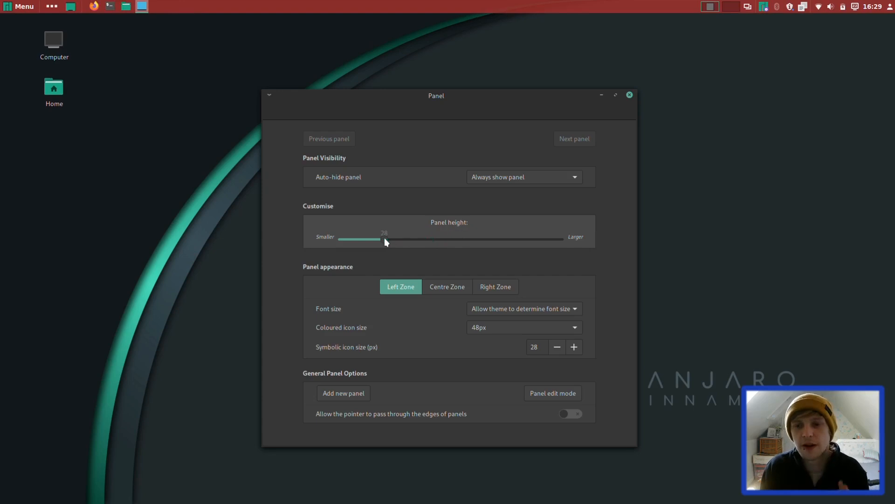
{"action": "left_click", "coordinate": [629, 96]}
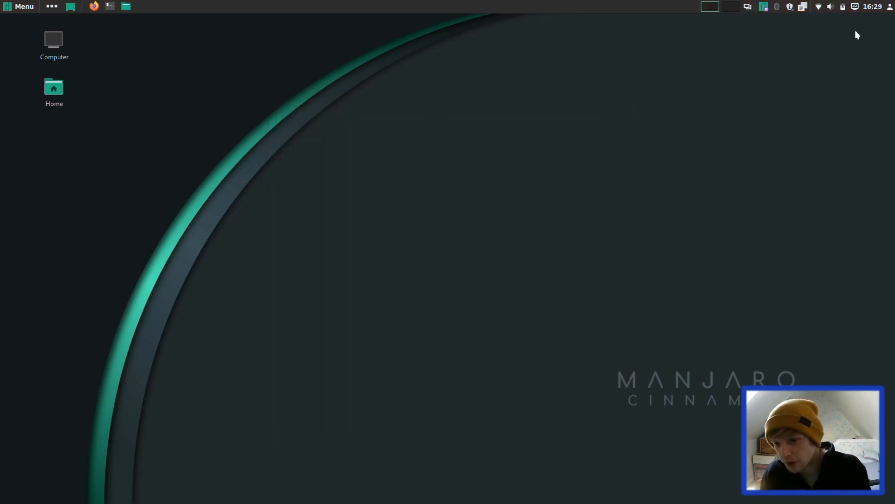
Step: Check the user menu, calendar, power and clipboard tray applets, then bring up the update notifier's options
{"action": "left_click", "coordinate": [891, 6]}
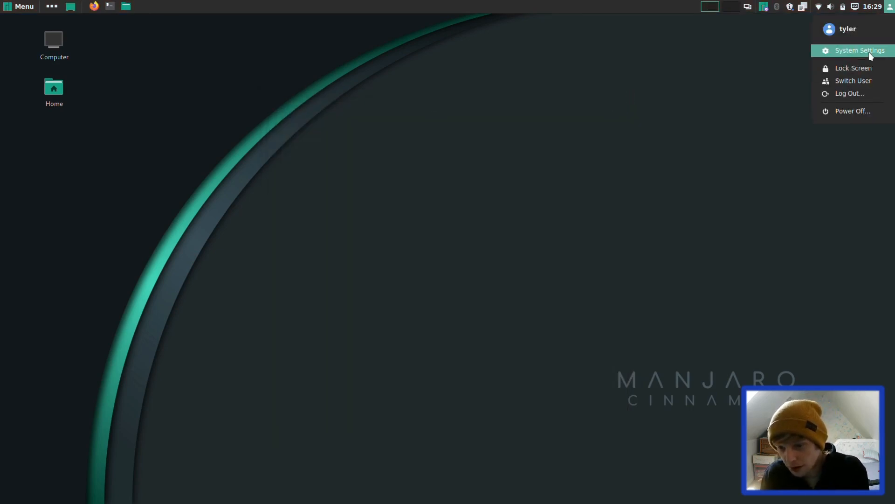
{"action": "left_click", "coordinate": [867, 8]}
{"action": "left_click", "coordinate": [880, 10]}
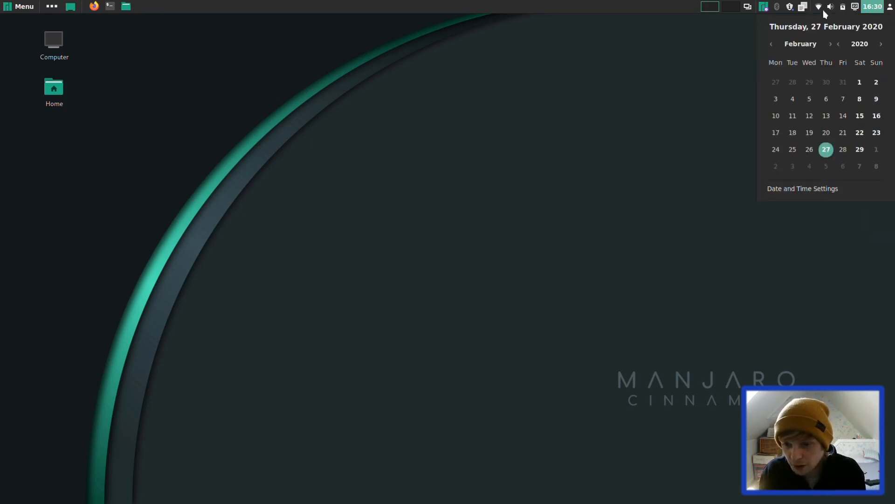
{"action": "left_click", "coordinate": [856, 8]}
{"action": "left_click", "coordinate": [856, 7]}
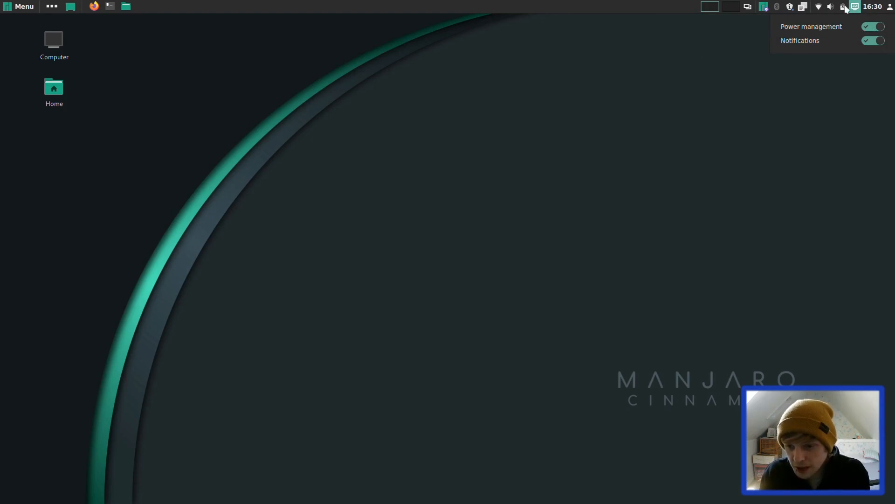
{"action": "left_click", "coordinate": [833, 8]}
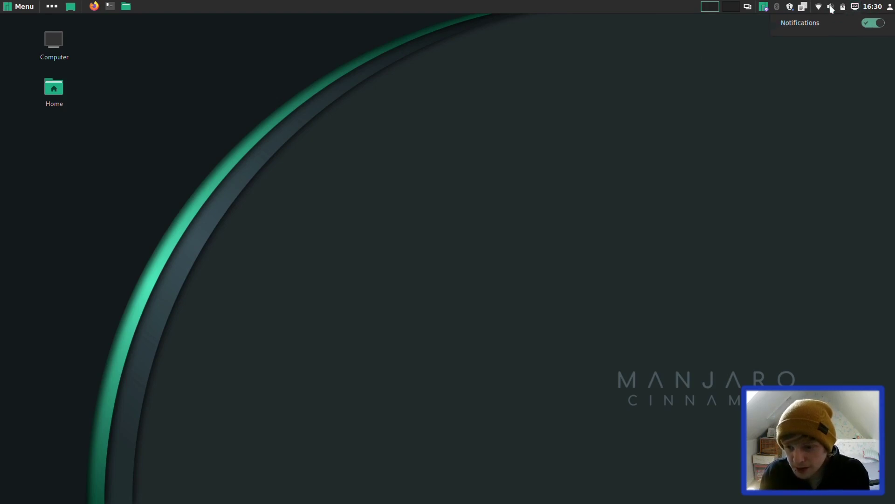
{"action": "left_click", "coordinate": [803, 7]}
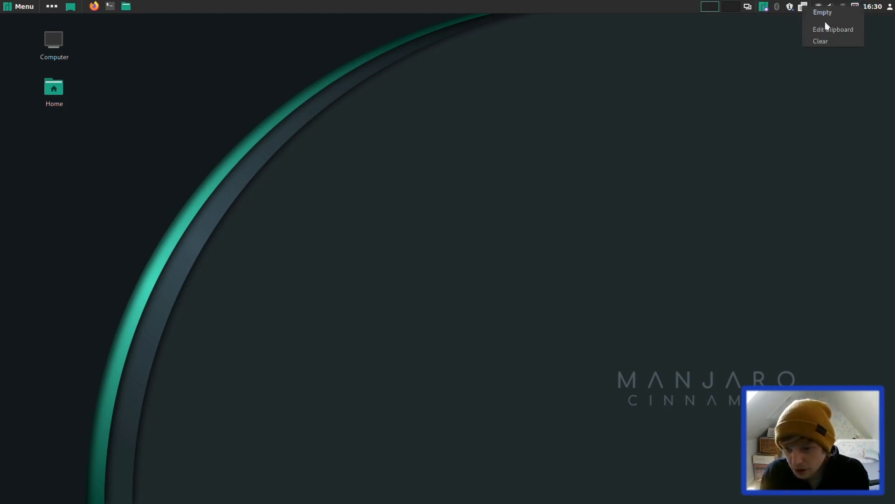
{"action": "left_click", "coordinate": [792, 9]}
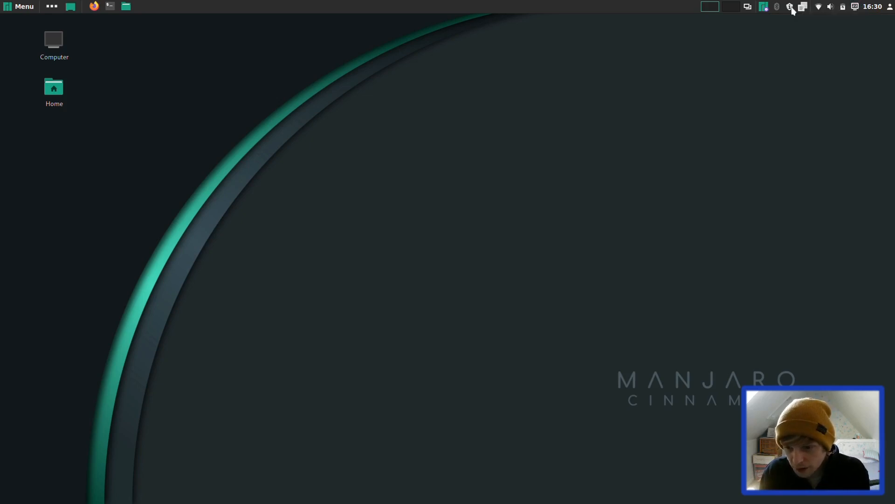
{"action": "right_click", "coordinate": [791, 8]}
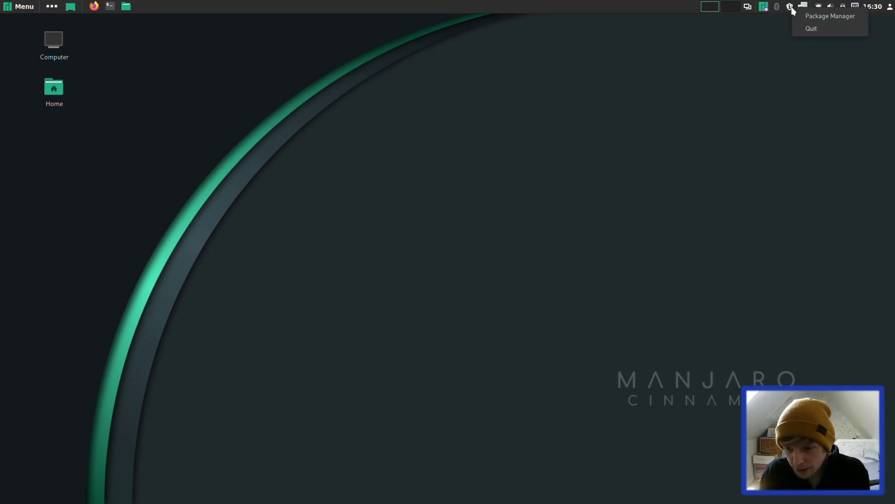
Step: Launch Pamac, check for updates and authorise installing the pacman-mirrors upgrade
{"action": "left_click", "coordinate": [831, 16]}
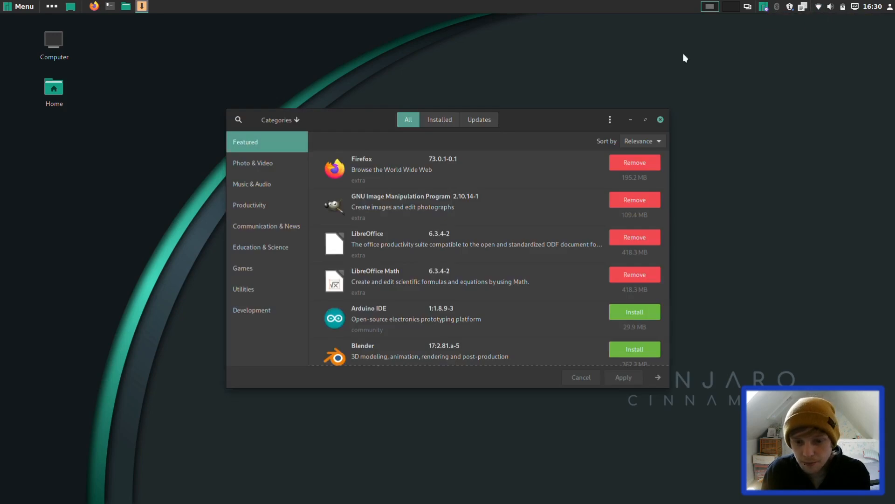
{"action": "left_click", "coordinate": [479, 119]}
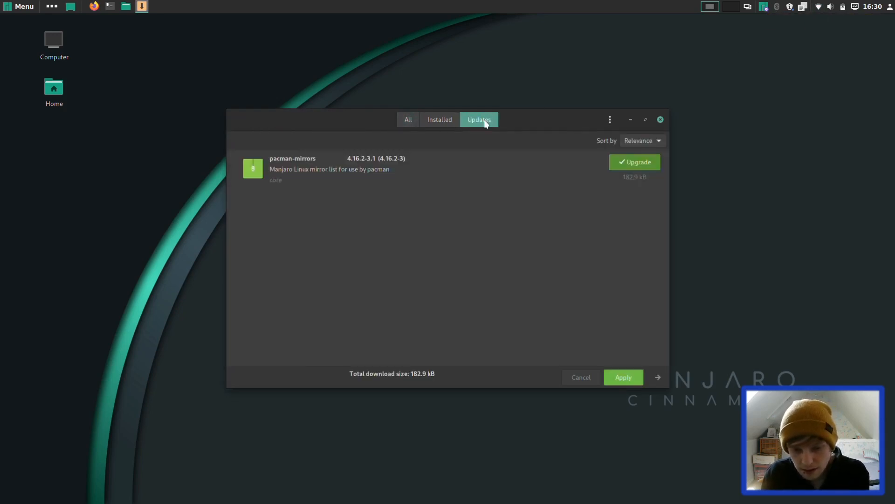
{"action": "left_click", "coordinate": [623, 377]}
{"action": "left_click", "coordinate": [621, 376]}
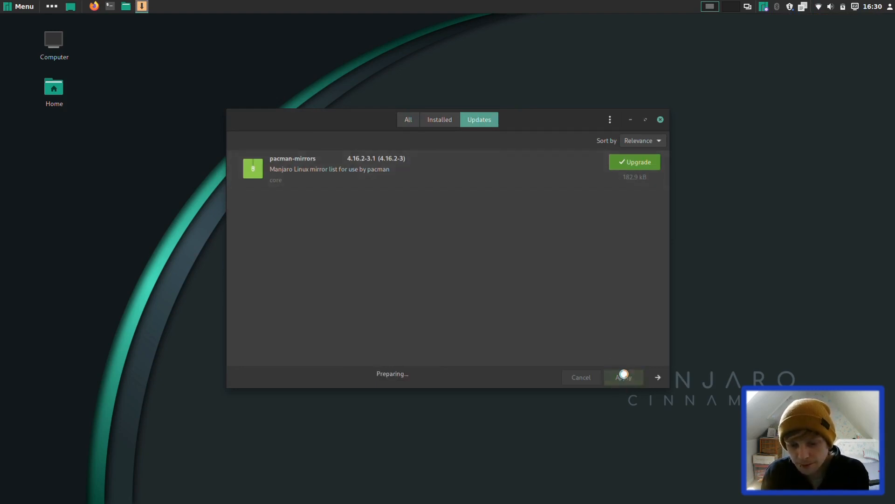
{"action": "type", "text": "password"}
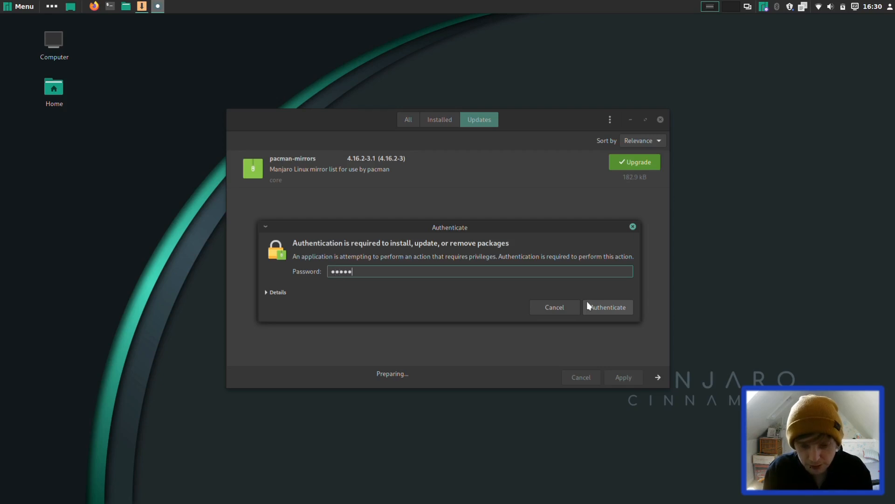
{"action": "left_click", "coordinate": [606, 306]}
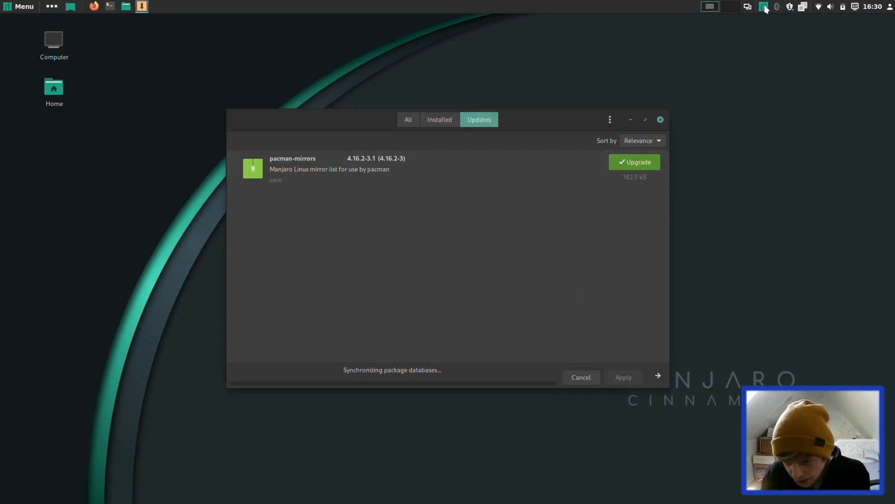
Step: Return to workspace 1 and close Pamac once it reports the system up to date
{"action": "left_click", "coordinate": [749, 7]}
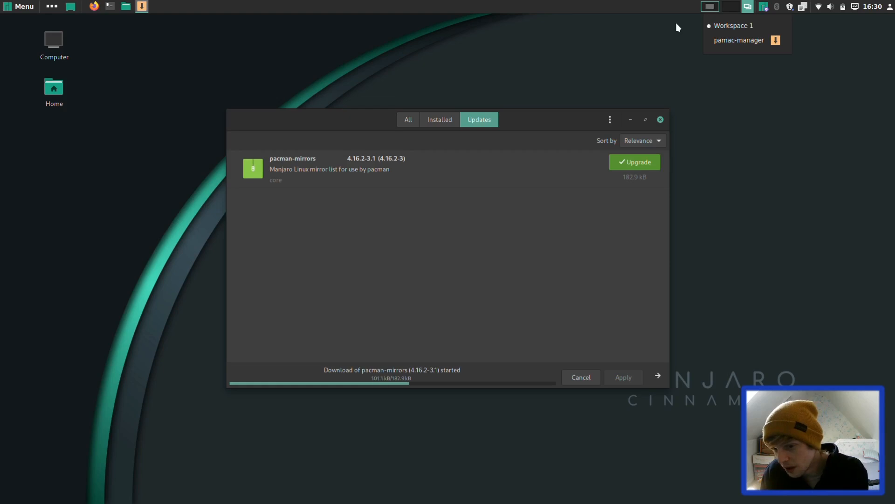
{"action": "scroll", "coordinate": [709, 10], "scroll_direction": "down", "scroll_amount": 1}
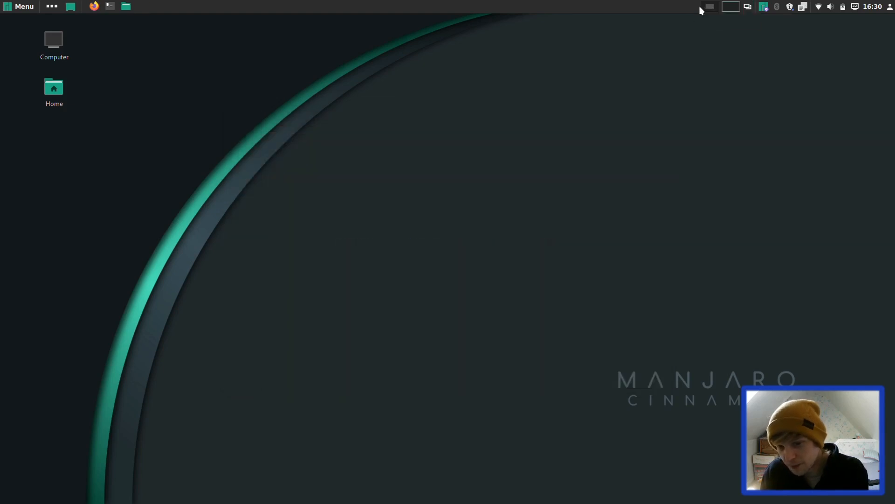
{"action": "left_click", "coordinate": [710, 7]}
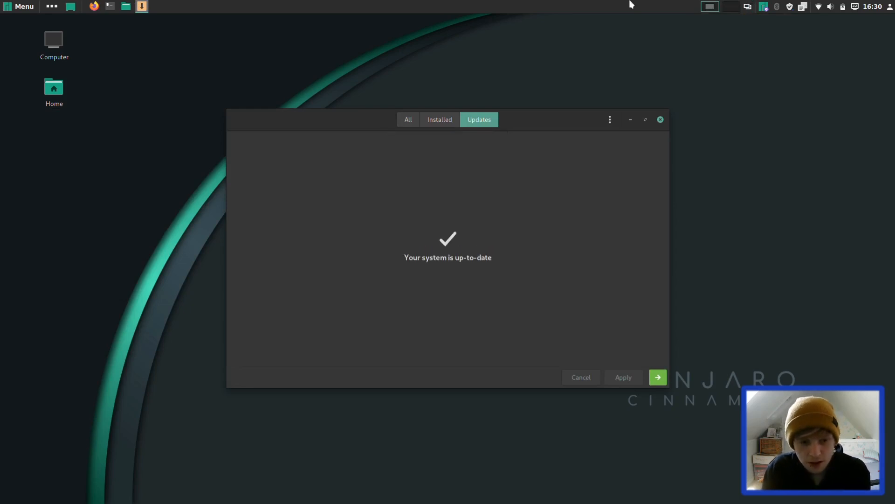
{"action": "left_click", "coordinate": [660, 121]}
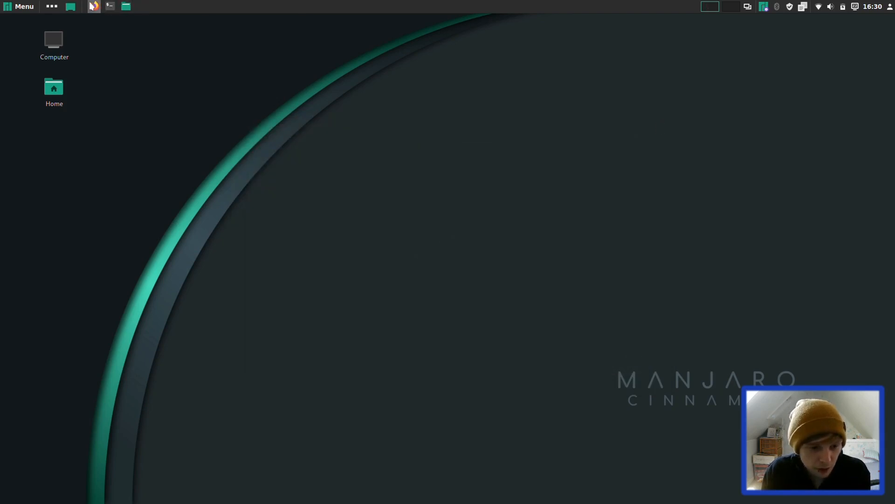
Step: Unpin the file manager, terminal and Firefox launchers from the panel
{"action": "right_click", "coordinate": [126, 8]}
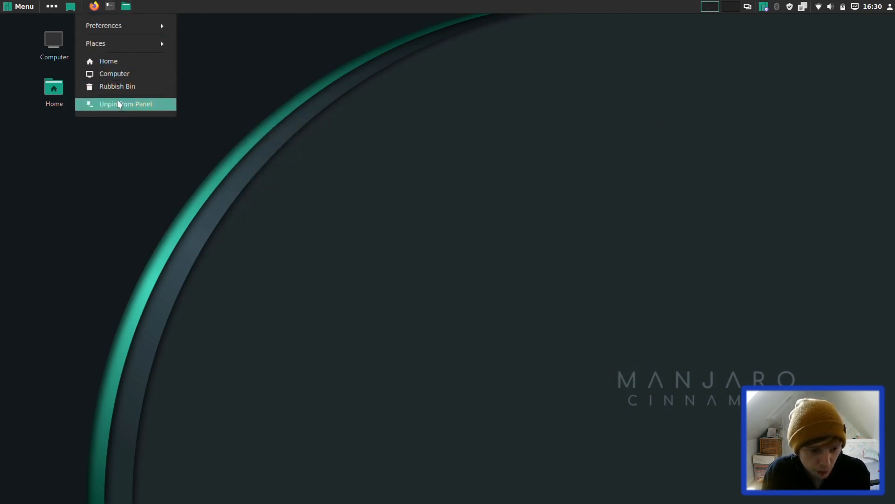
{"action": "left_click", "coordinate": [119, 106]}
{"action": "right_click", "coordinate": [109, 6]}
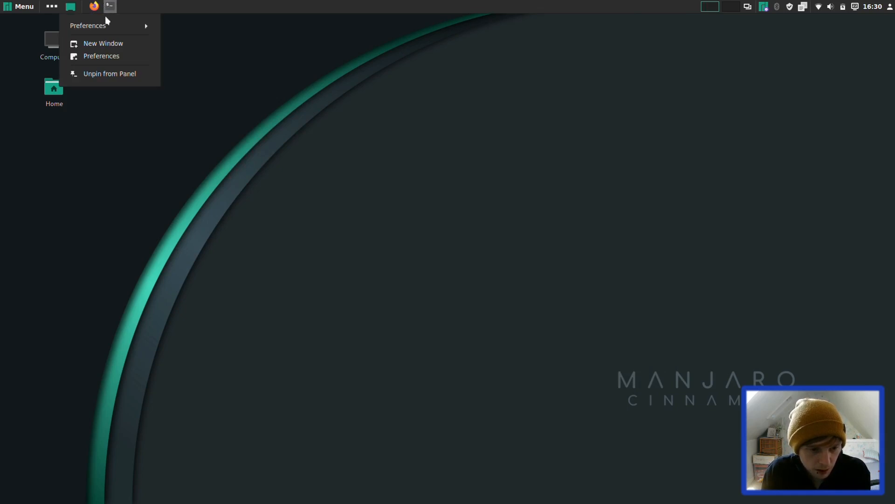
{"action": "left_click", "coordinate": [106, 75]}
{"action": "right_click", "coordinate": [95, 7]}
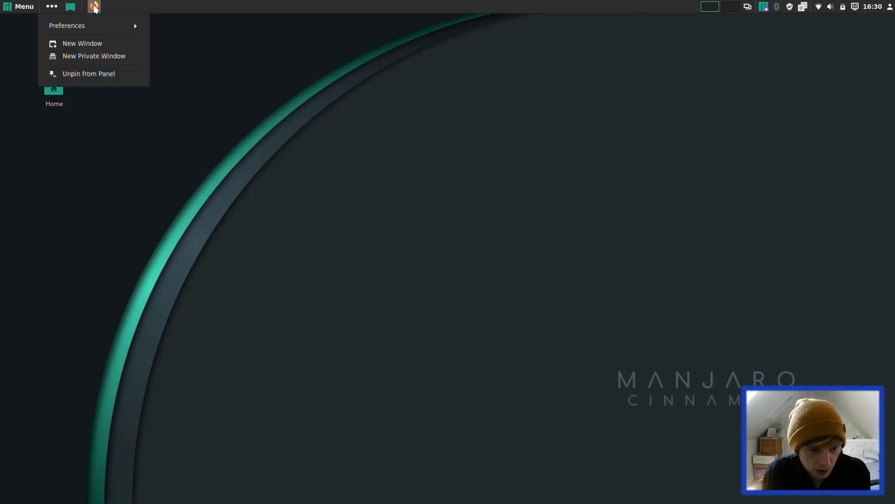
{"action": "left_click", "coordinate": [96, 70]}
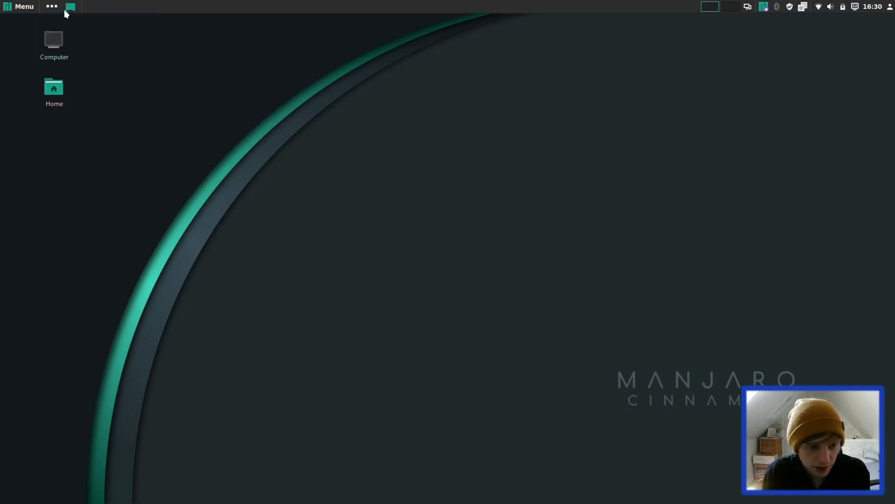
{"action": "left_click", "coordinate": [52, 6]}
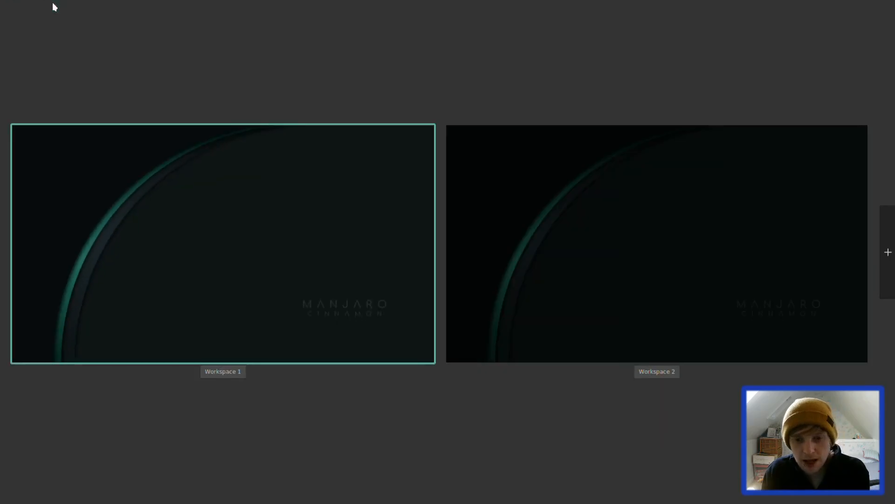
{"action": "left_click", "coordinate": [168, 214]}
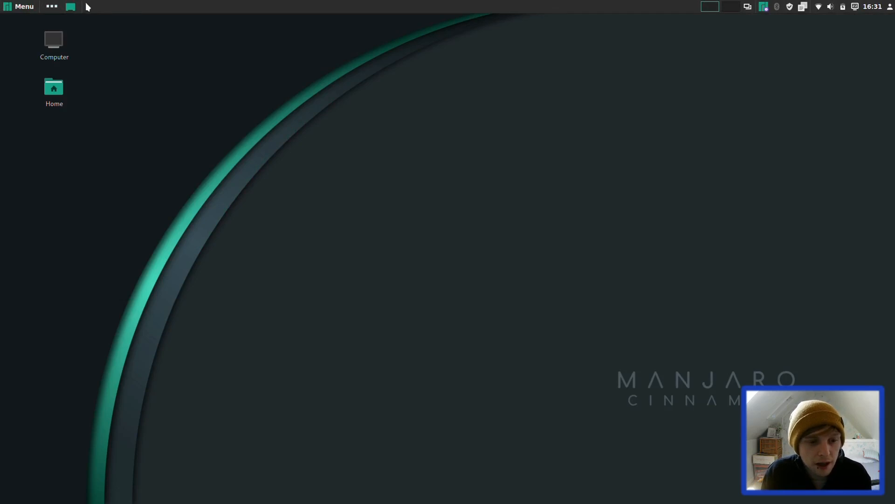
Step: Enable panel edit mode and remove the Grouped window list applet, confirming the removal
{"action": "right_click", "coordinate": [308, 8]}
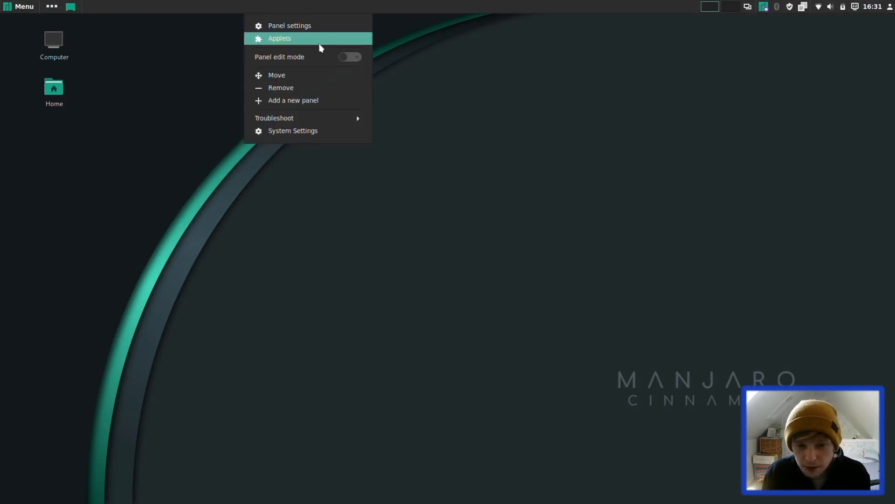
{"action": "left_click", "coordinate": [350, 57]}
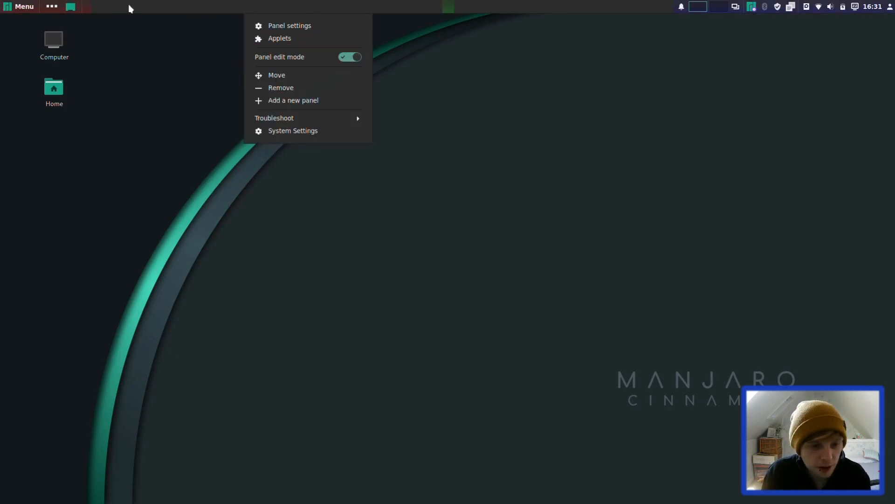
{"action": "right_click", "coordinate": [90, 7]}
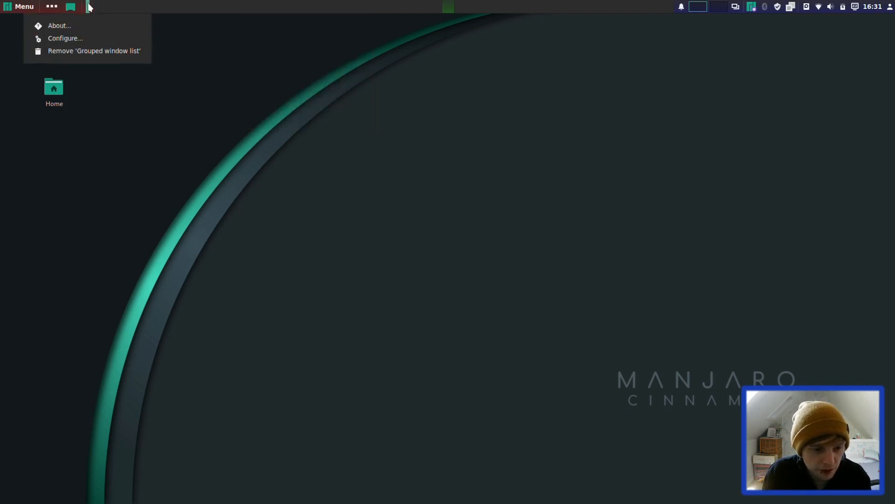
{"action": "left_click", "coordinate": [101, 52]}
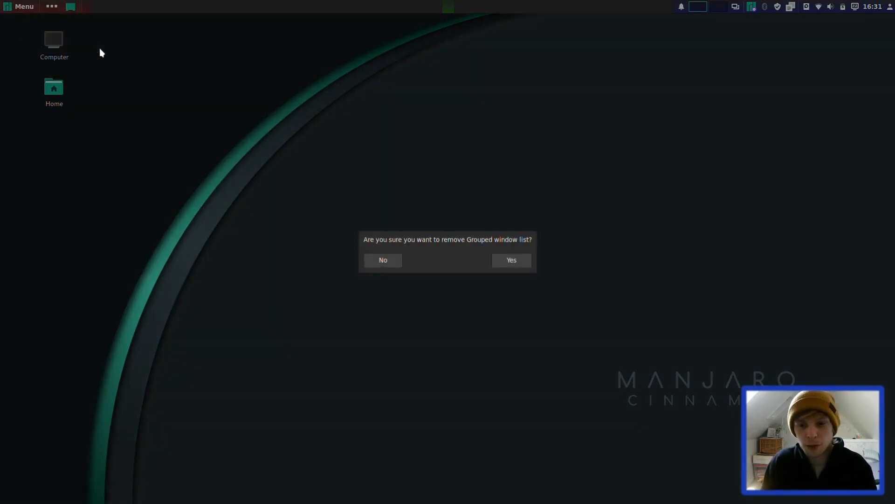
{"action": "left_click", "coordinate": [511, 262]}
Step: Run 'sudo pacman -S plank' in a terminal, confirm the install, exit and open a fresh terminal
{"action": "key", "text": "super"}
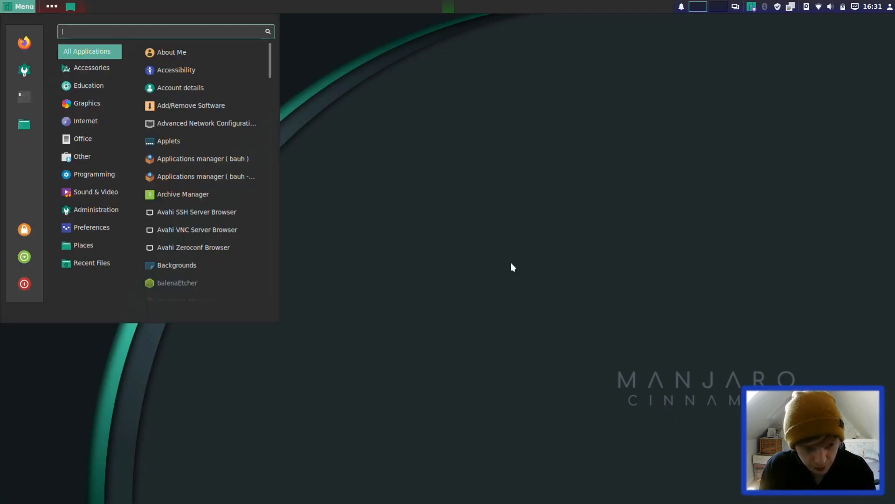
{"action": "key", "text": "super"}
{"action": "key", "text": "ctrl+alt+t"}
{"action": "type", "text": "sudo pacman -"}
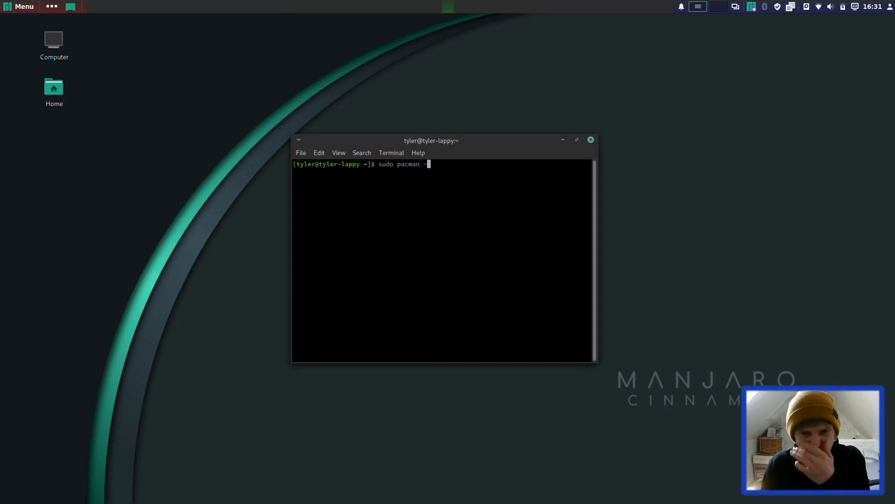
{"action": "type", "text": "S plank"}
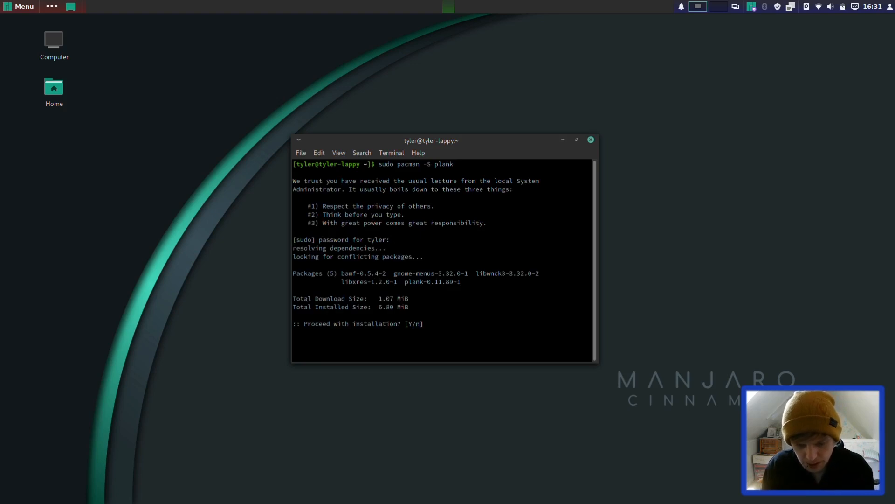
{"action": "key", "text": "Return"}
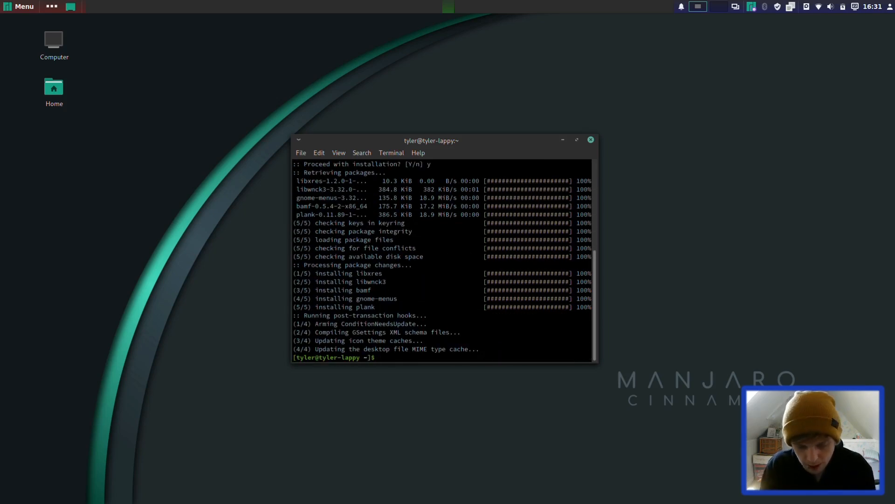
{"action": "type", "text": "t"}
{"action": "key", "text": "Return"}
{"action": "key", "text": "ctrl+alt+t"}
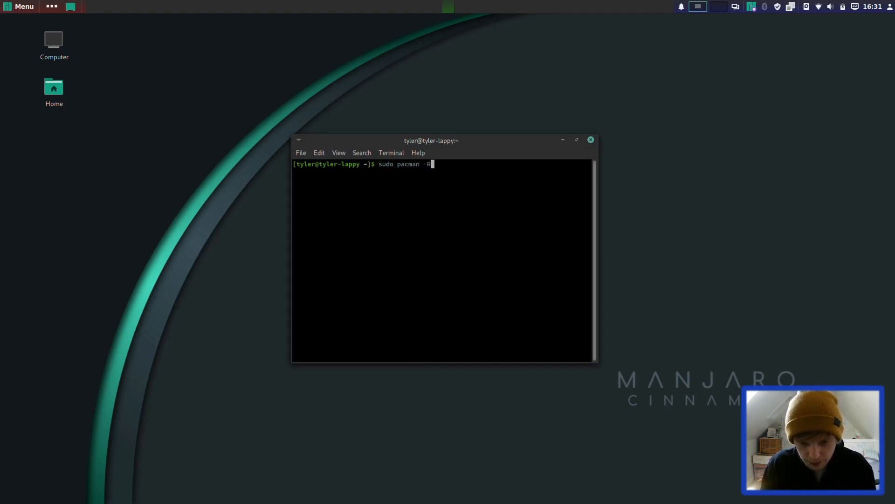
{"action": "type", "text": "ert"}
Step: Run 'sudo pacman -S albert' with the password, confirm the install and drag the terminal to the right
{"action": "key", "text": "Return"}
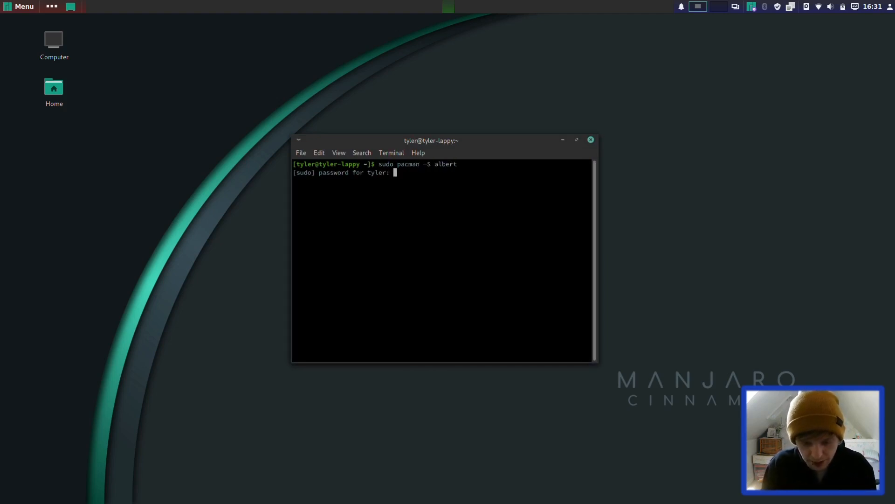
{"action": "key", "text": "Return"}
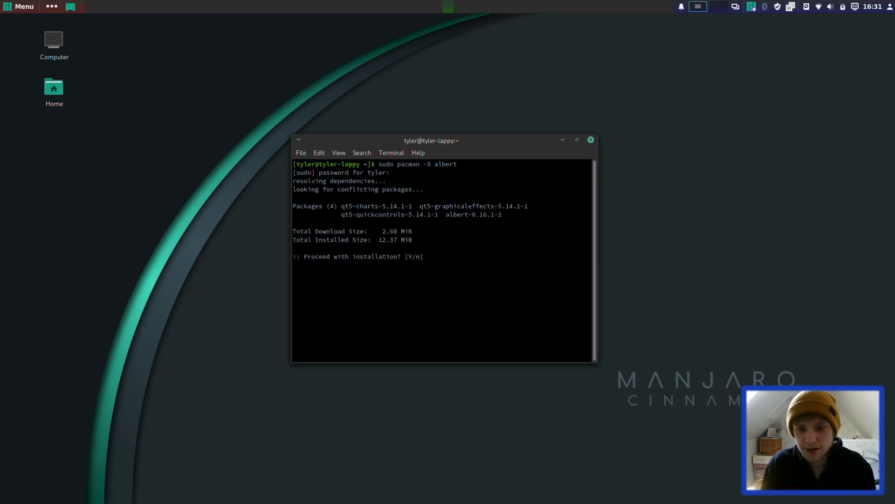
{"action": "type", "text": "y"}
{"action": "key", "text": "Return"}
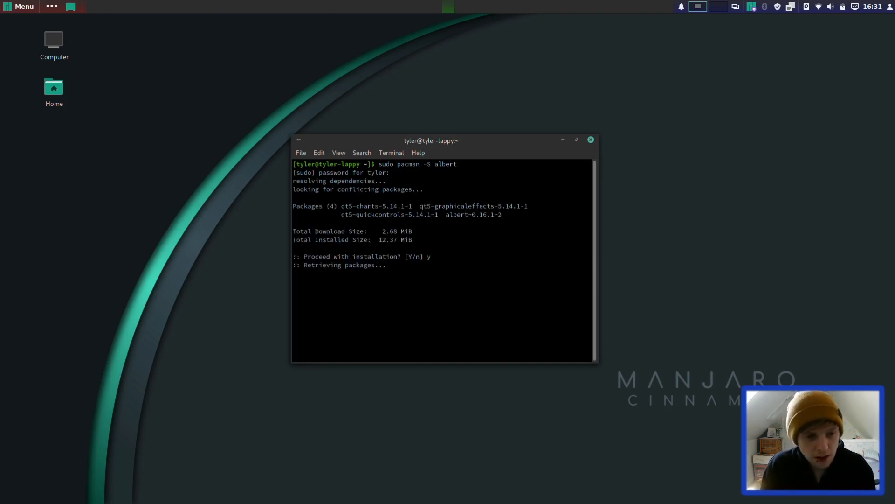
{"action": "right_click", "coordinate": [182, 7]}
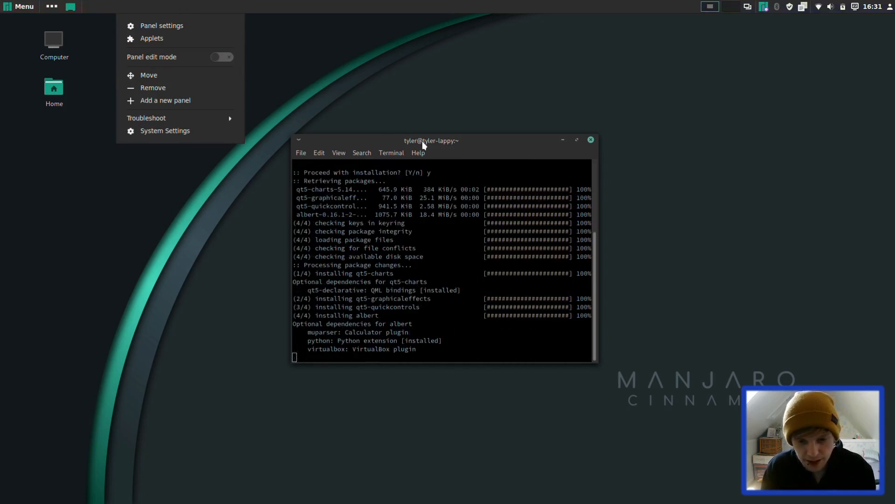
{"action": "mouse_move", "coordinate": [425, 145]}
{"action": "left_mouse_down"}
{"action": "mouse_move", "coordinate": [2, 182]}
{"action": "mouse_move", "coordinate": [2, 499]}
{"action": "mouse_move", "coordinate": [536, 113]}
{"action": "left_mouse_up"}
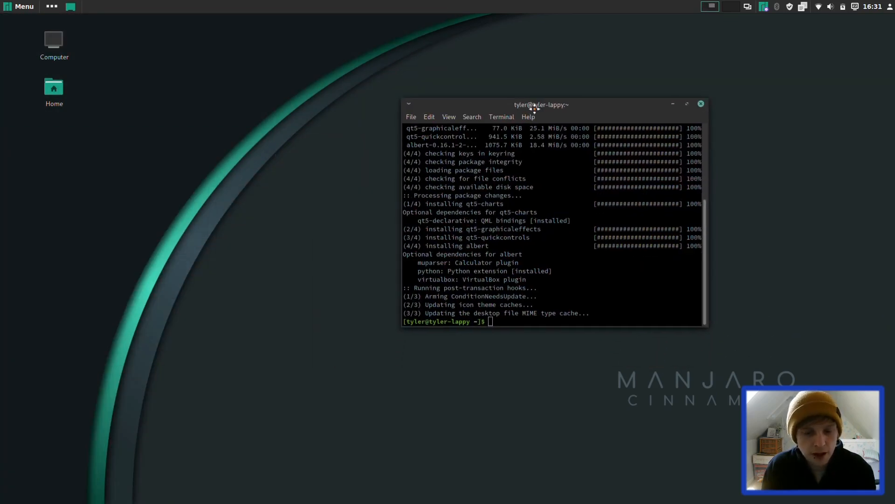
Step: Launch Nemo from Accessories, show its About dialog (version 4.4.2) and reopen the menu for Office apps
{"action": "left_click", "coordinate": [19, 6]}
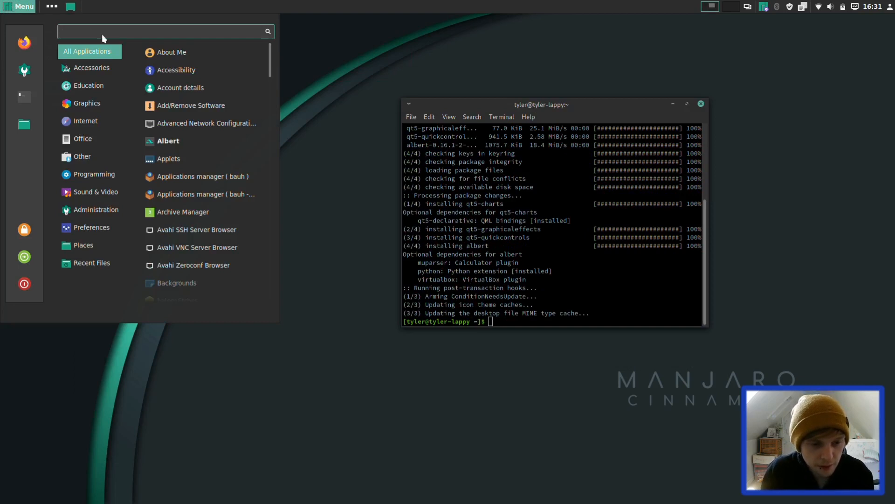
{"action": "mouse_move", "coordinate": [90, 69]}
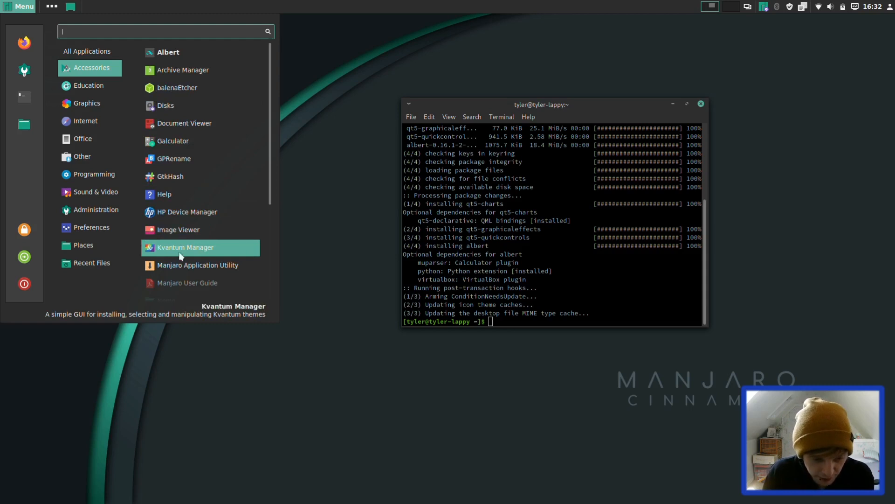
{"action": "scroll", "coordinate": [187, 278], "scroll_direction": "down", "scroll_amount": 3}
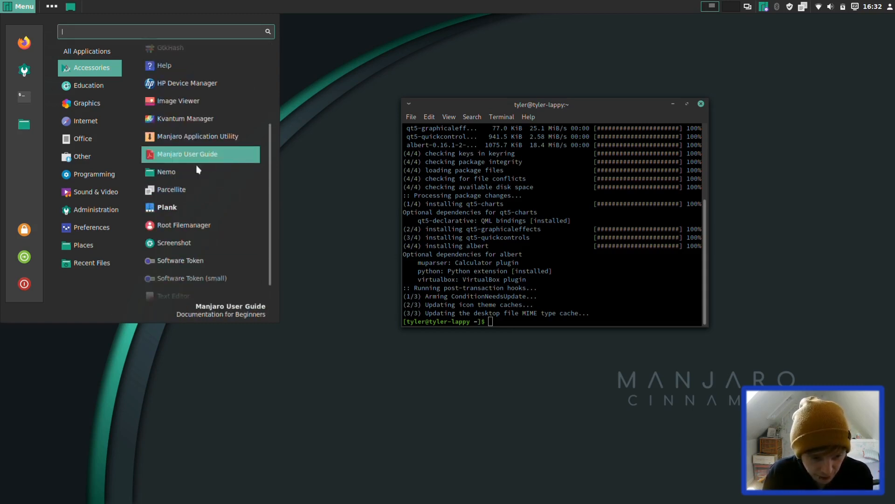
{"action": "left_click", "coordinate": [212, 180]}
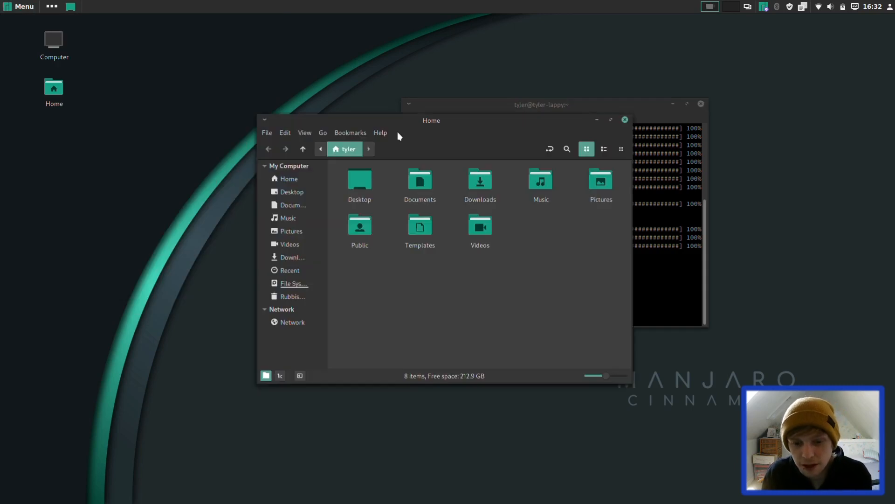
{"action": "left_click", "coordinate": [380, 132]}
{"action": "left_click", "coordinate": [406, 173]}
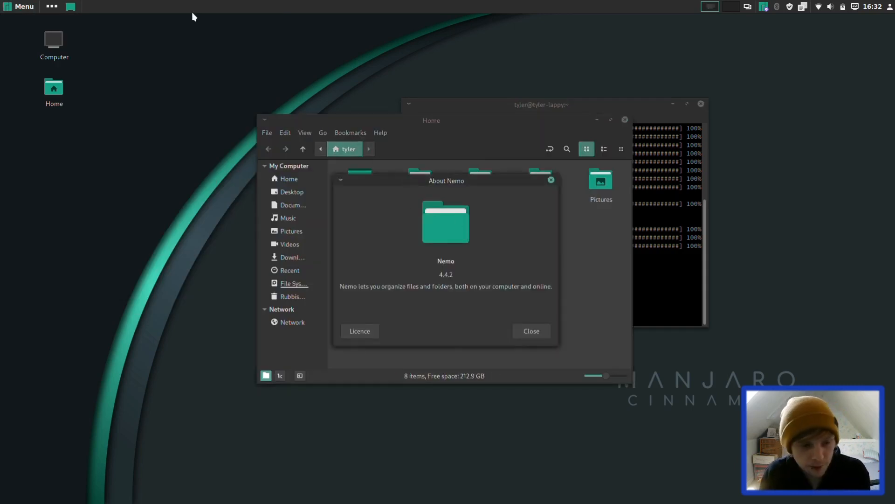
{"action": "left_click", "coordinate": [14, 6]}
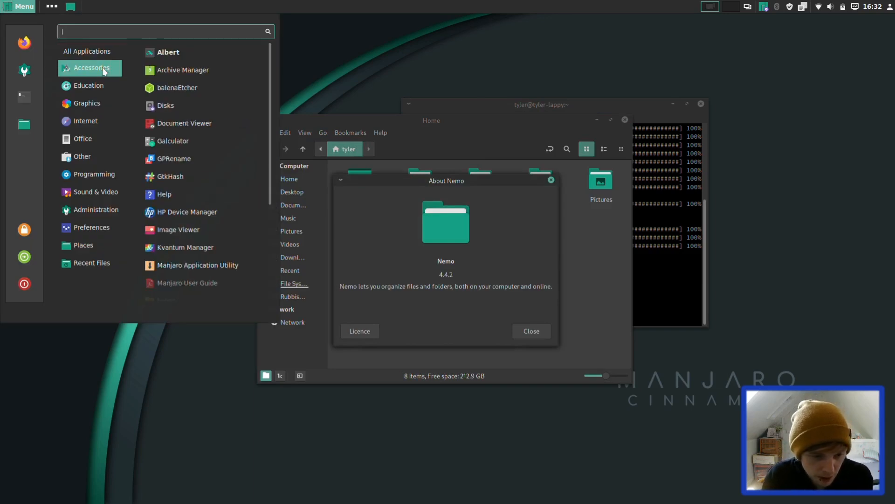
{"action": "scroll", "coordinate": [174, 237], "scroll_direction": "down", "scroll_amount": 3}
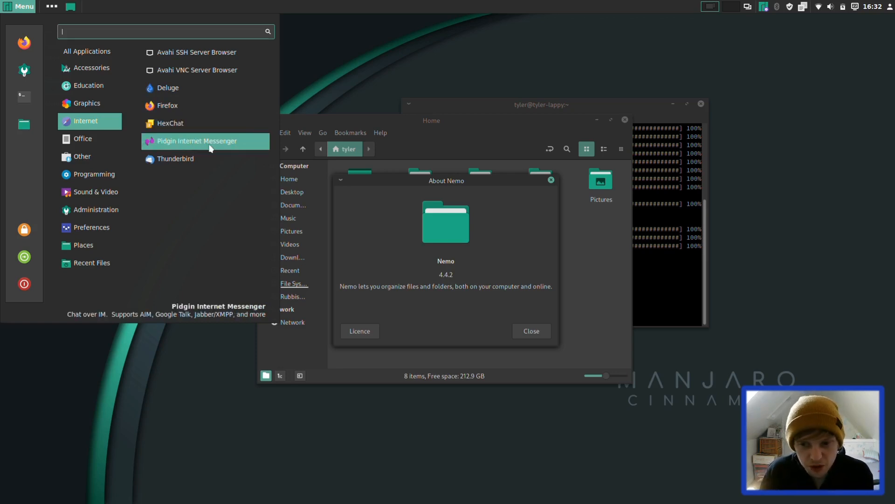
{"action": "mouse_move", "coordinate": [89, 139]}
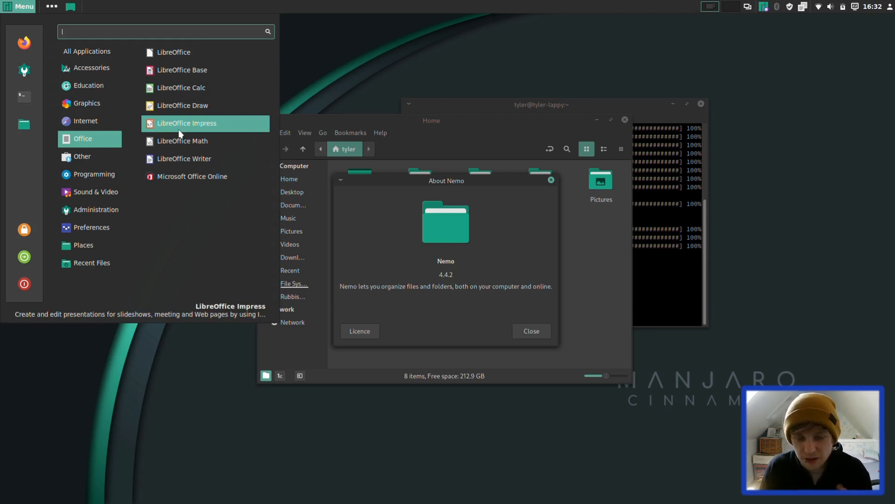
Step: Launch Microsoft Office Online, close its window, and reopen the applications menu
{"action": "left_click", "coordinate": [190, 177]}
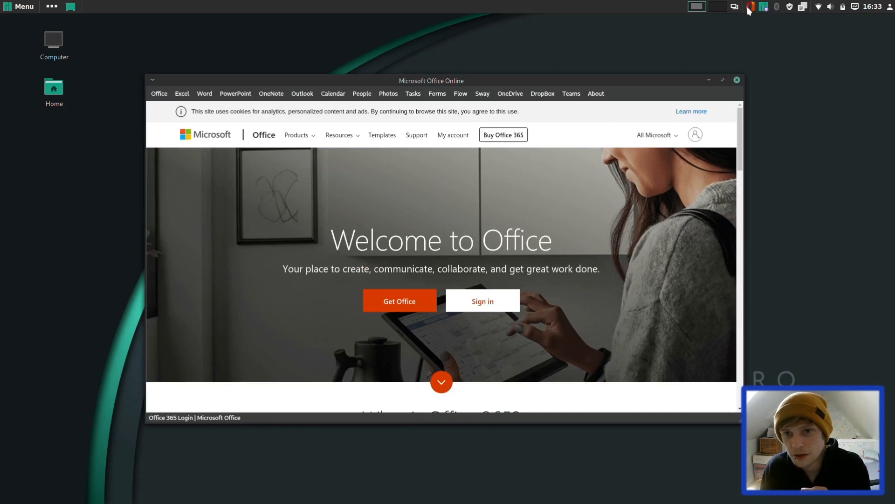
{"action": "left_click", "coordinate": [737, 82]}
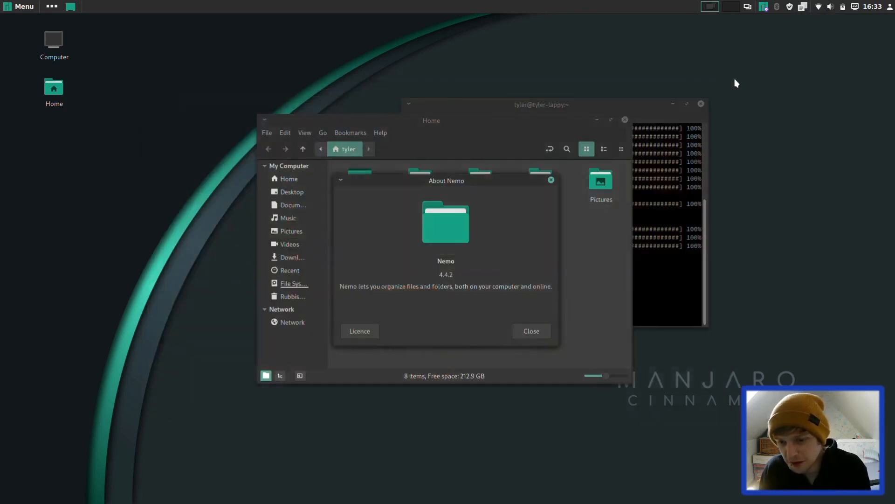
{"action": "left_click", "coordinate": [20, 6]}
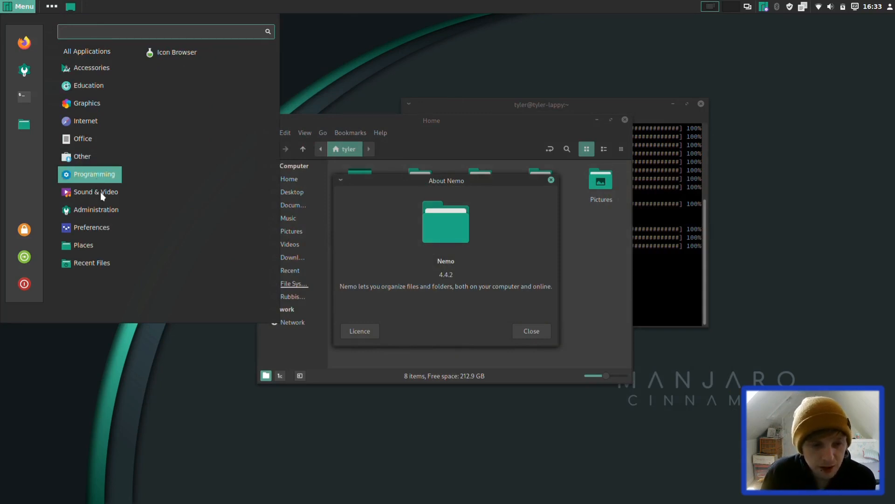
{"action": "mouse_move", "coordinate": [96, 192]}
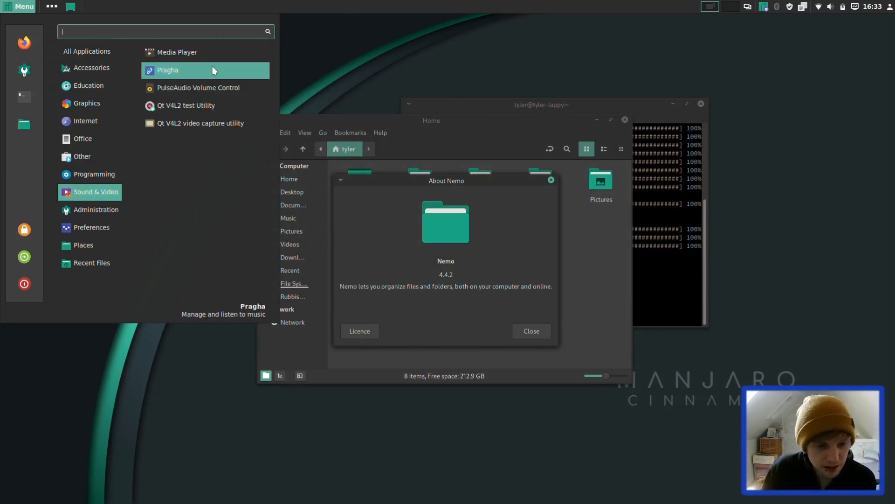
Step: Launch the Media Player, view its About version information and close it
{"action": "left_click", "coordinate": [226, 53]}
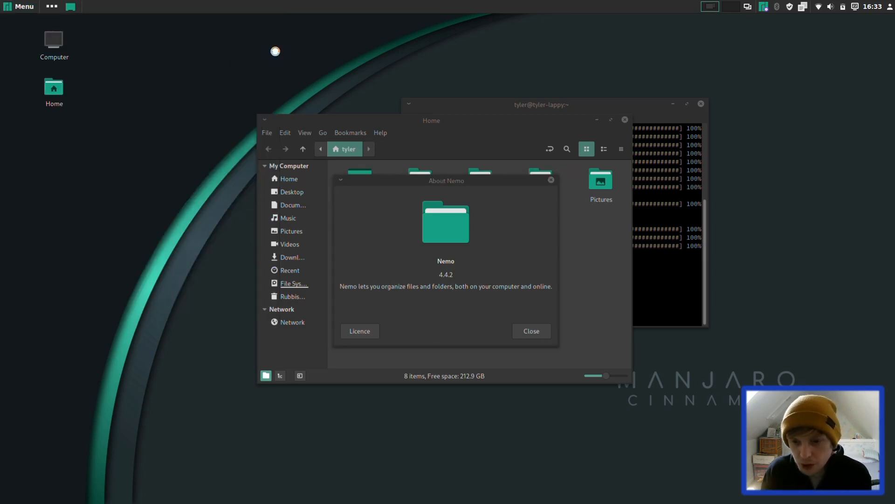
{"action": "left_click", "coordinate": [402, 145]}
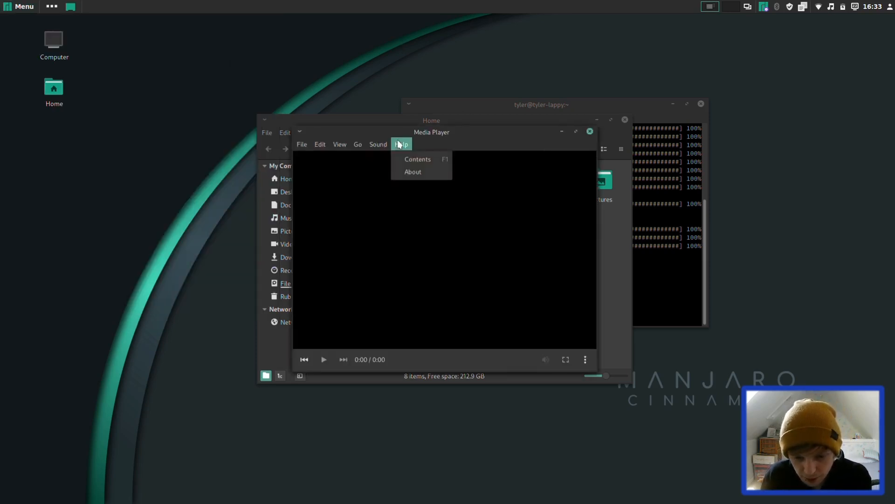
{"action": "left_click", "coordinate": [425, 174]}
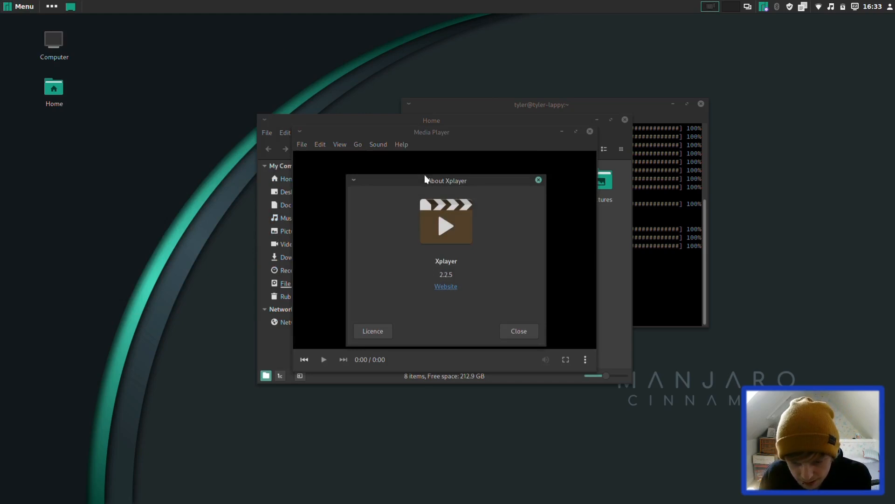
{"action": "left_click", "coordinate": [510, 326]}
Step: Launch Pragha music player from the menu, close it, and reopen the applications menu
{"action": "left_click", "coordinate": [24, 7]}
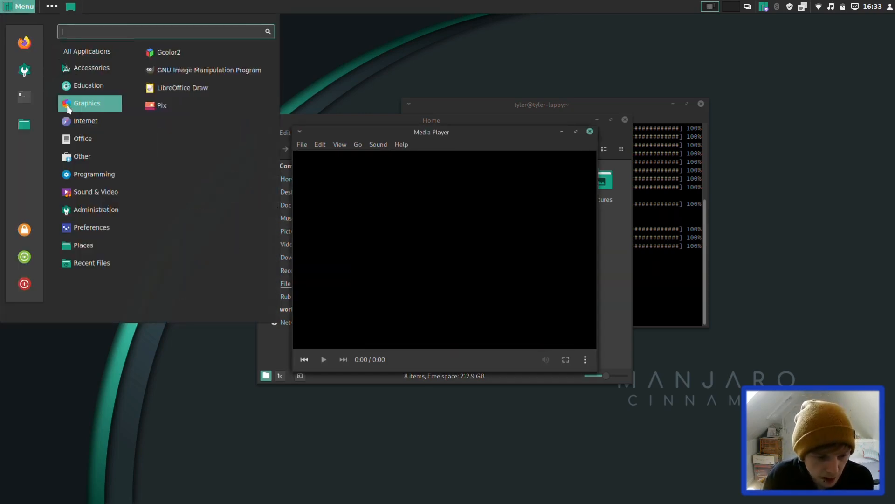
{"action": "mouse_move", "coordinate": [91, 192]}
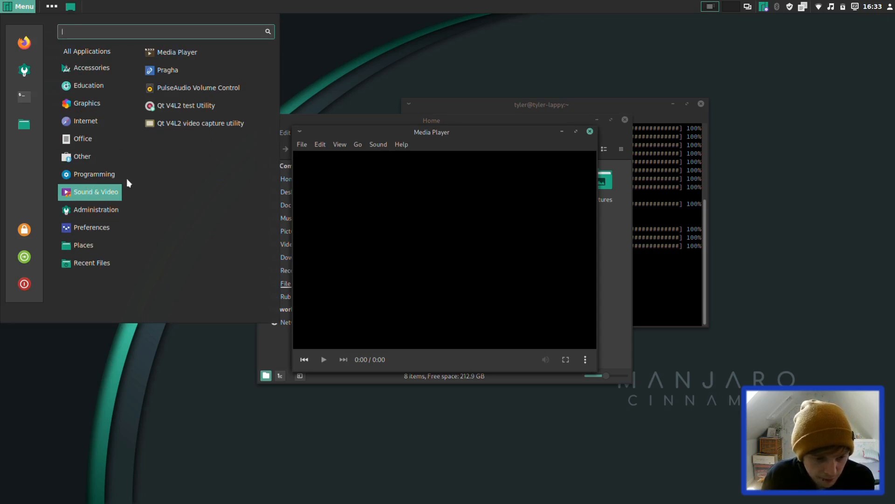
{"action": "left_click", "coordinate": [196, 75]}
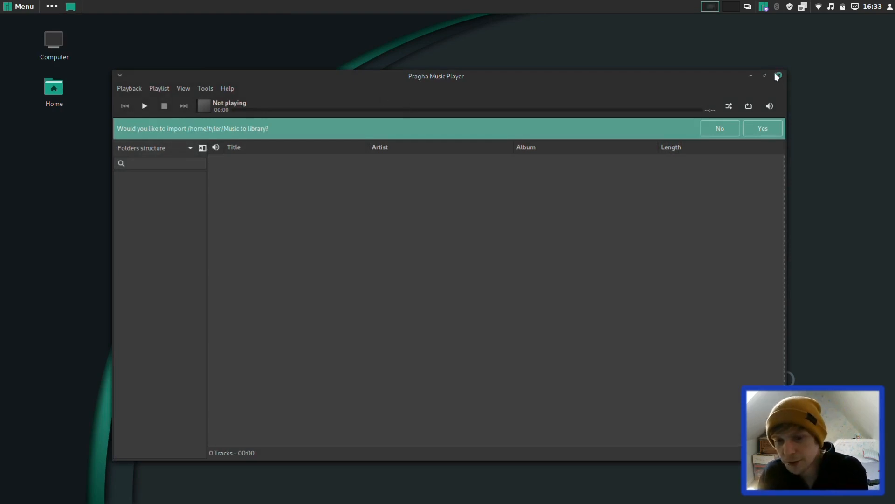
{"action": "left_click", "coordinate": [778, 76]}
{"action": "left_click", "coordinate": [17, 6]}
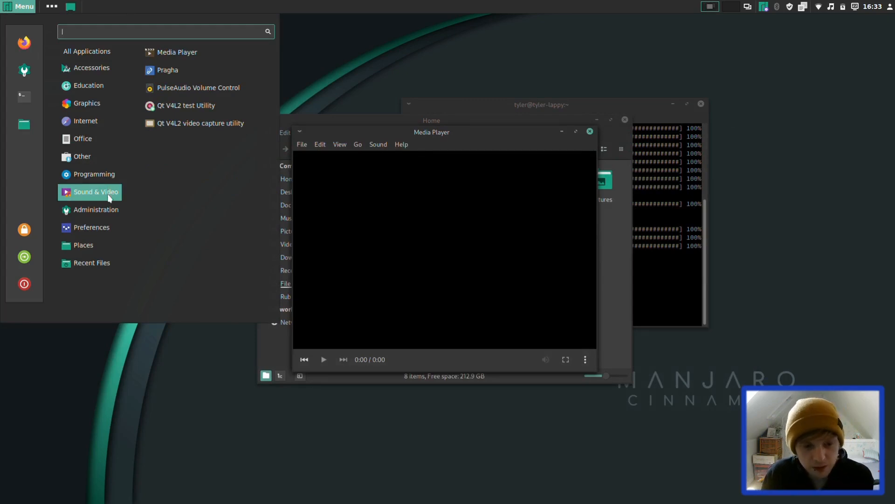
{"action": "mouse_move", "coordinate": [96, 210]}
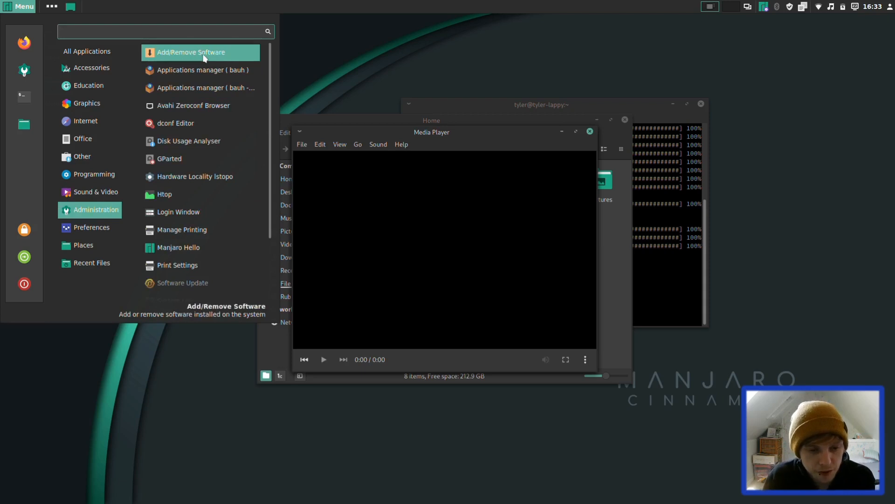
Step: Launch the bauh applications manager, browse its suggestions, then close it
{"action": "left_click", "coordinate": [223, 74]}
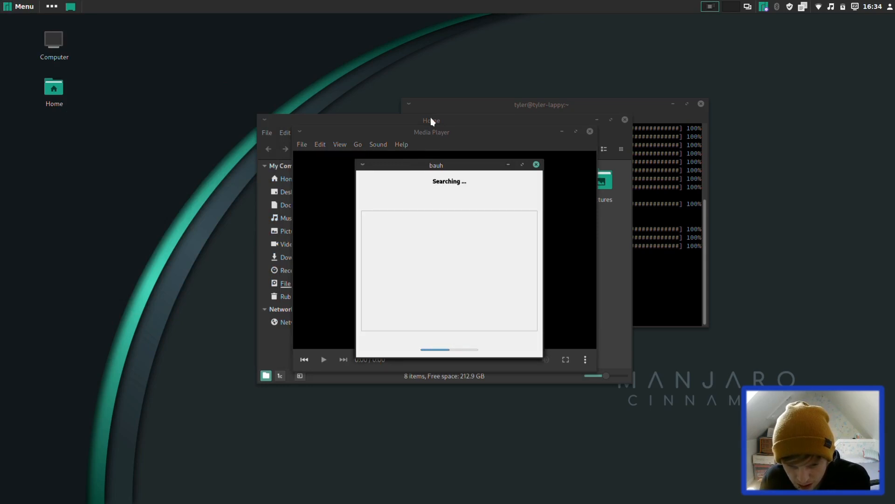
{"action": "left_click", "coordinate": [15, 6]}
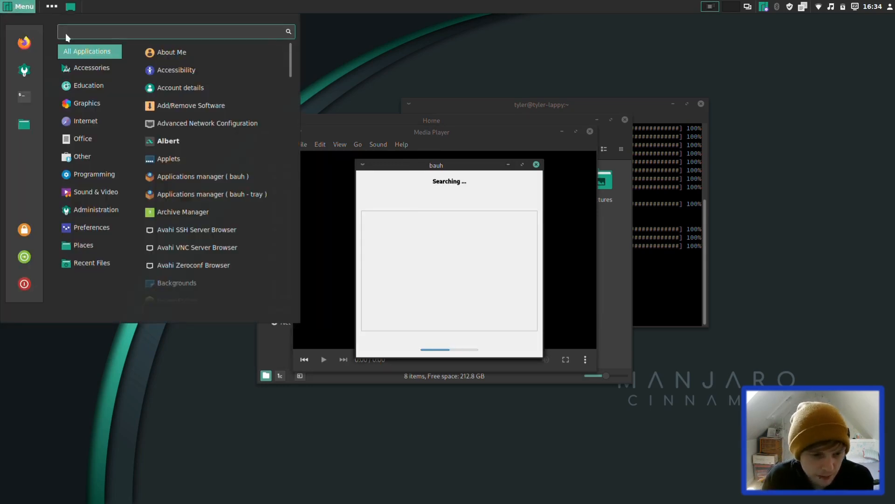
{"action": "mouse_move", "coordinate": [96, 209]}
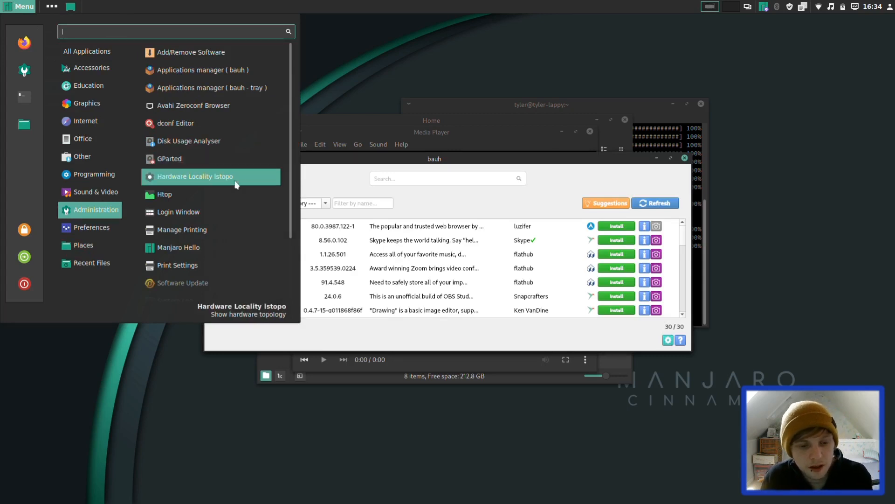
{"action": "scroll", "coordinate": [236, 183], "scroll_direction": "down", "scroll_amount": 2}
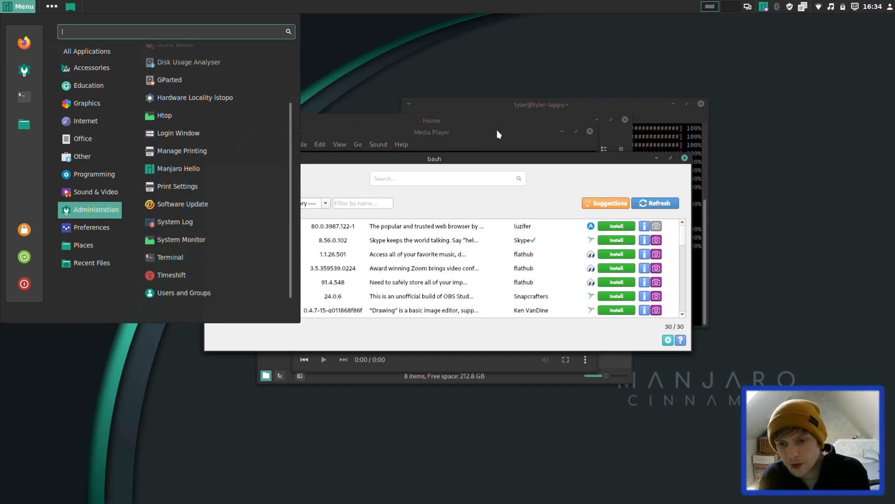
{"action": "key", "text": "Escape"}
{"action": "scroll", "coordinate": [401, 242], "scroll_direction": "down", "scroll_amount": 4}
{"action": "scroll", "coordinate": [401, 241], "scroll_direction": "down", "scroll_amount": 3}
{"action": "scroll", "coordinate": [401, 241], "scroll_direction": "up", "scroll_amount": 1}
{"action": "scroll", "coordinate": [401, 241], "scroll_direction": "up", "scroll_amount": 2}
{"action": "scroll", "coordinate": [401, 242], "scroll_direction": "up", "scroll_amount": 3}
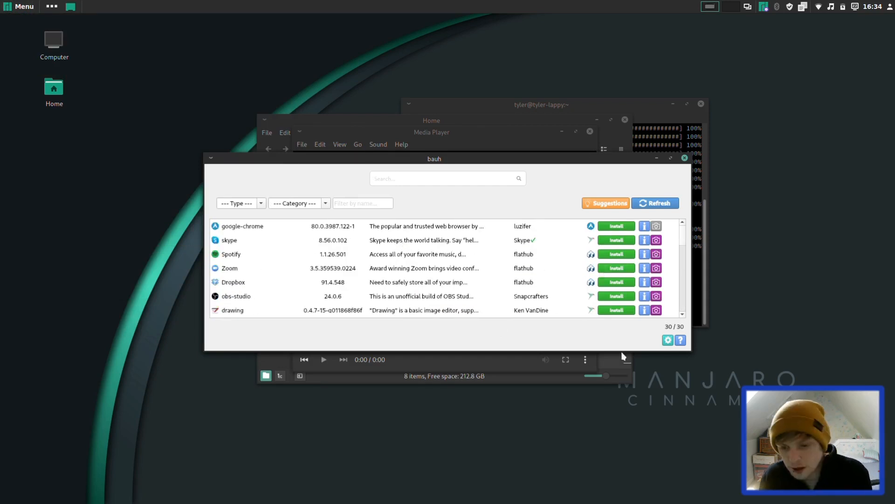
{"action": "left_click", "coordinate": [685, 159]}
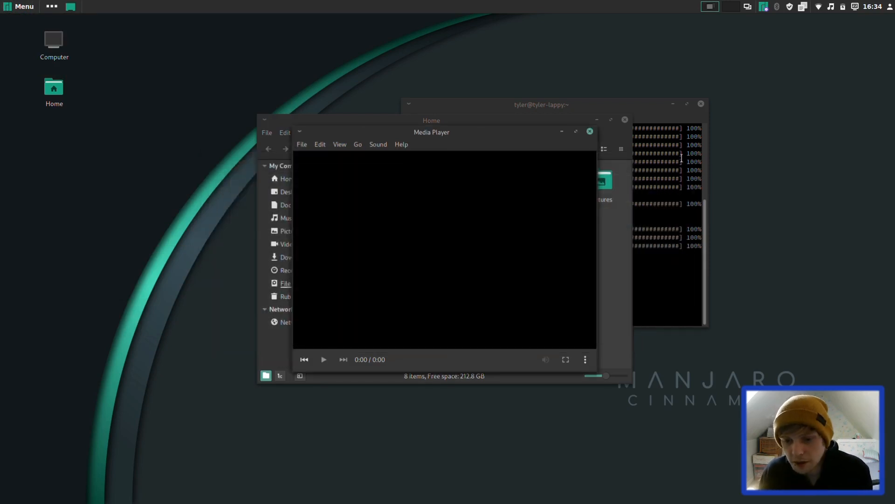
Step: Launch Firefox from a menu search, then open the Themes settings from another search
{"action": "left_click", "coordinate": [10, 6]}
{"action": "type", "text": "fir"}
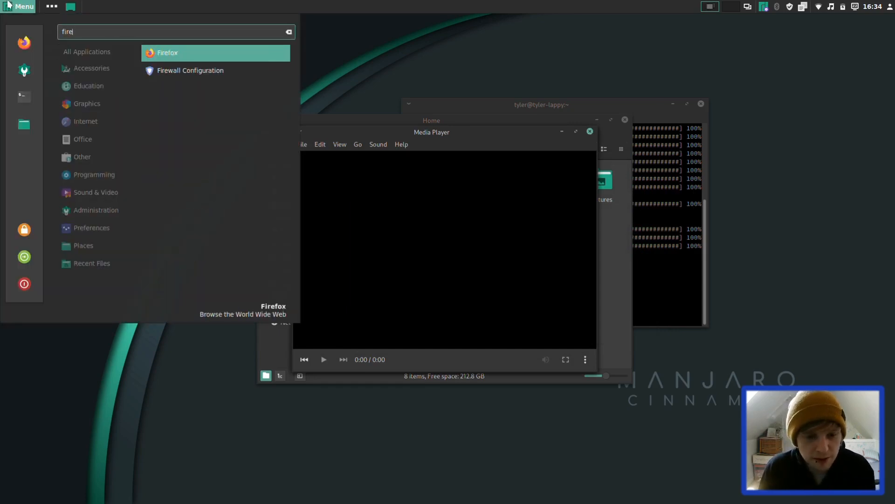
{"action": "type", "text": "e"}
{"action": "key", "text": "Return"}
{"action": "left_click", "coordinate": [10, 7]}
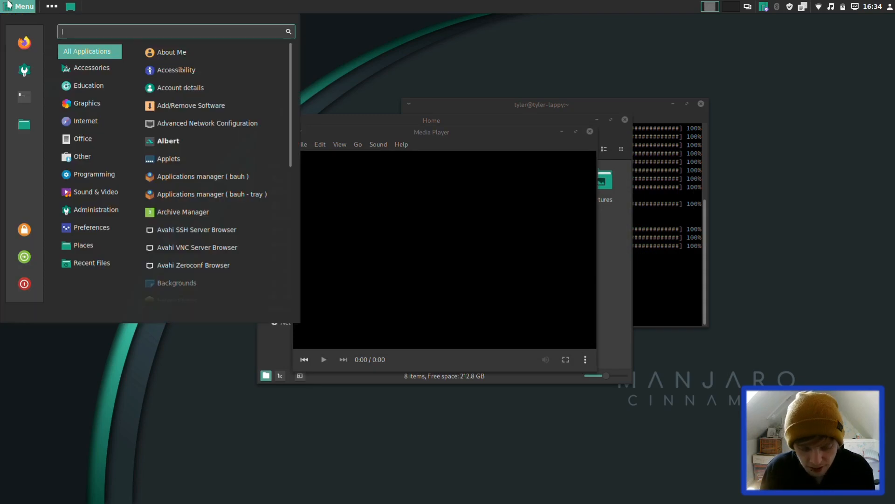
{"action": "type", "text": "theme"}
{"action": "key", "text": "Down"}
{"action": "key", "text": "Down"}
{"action": "key", "text": "Return"}
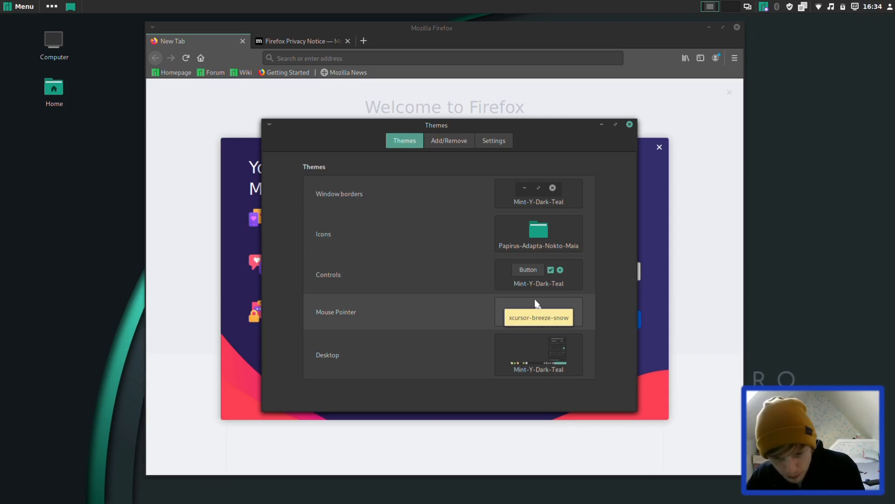
Step: Switch to the downloadable themes catalogue, update its out-of-date cache, and return to Firefox
{"action": "left_click", "coordinate": [449, 140]}
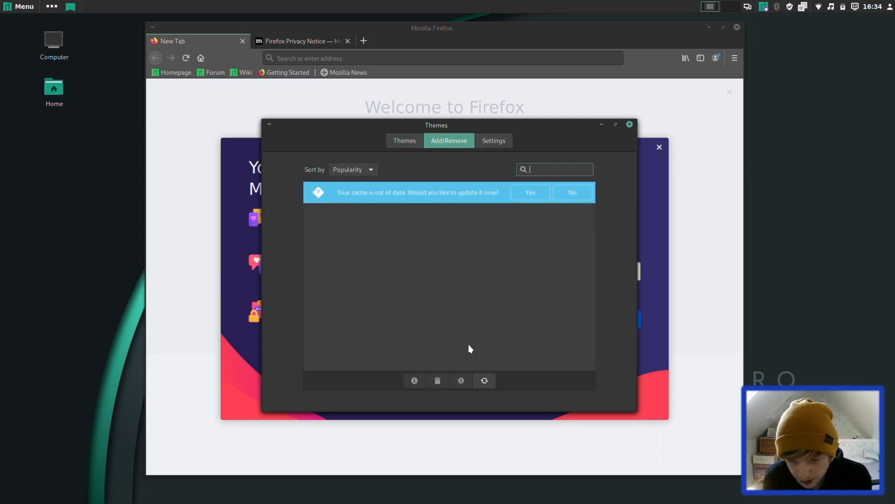
{"action": "left_click", "coordinate": [533, 195]}
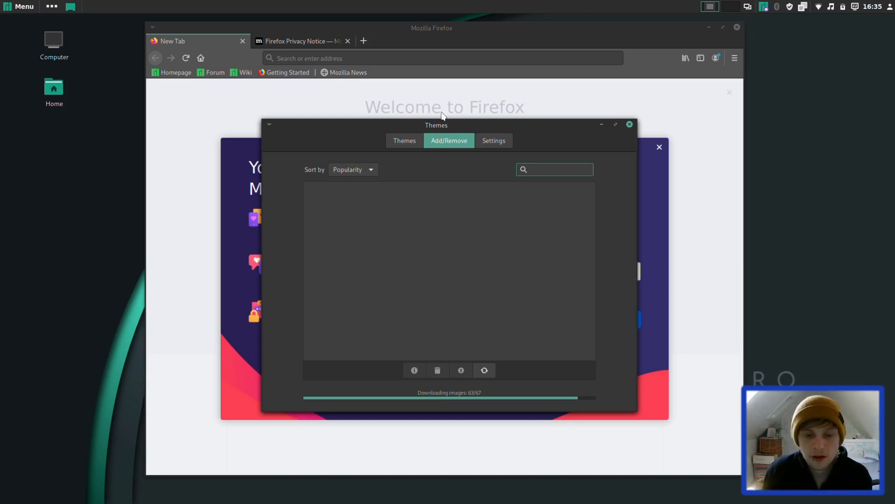
{"action": "left_click", "coordinate": [364, 58]}
{"action": "type", "text": "ubuntu"}
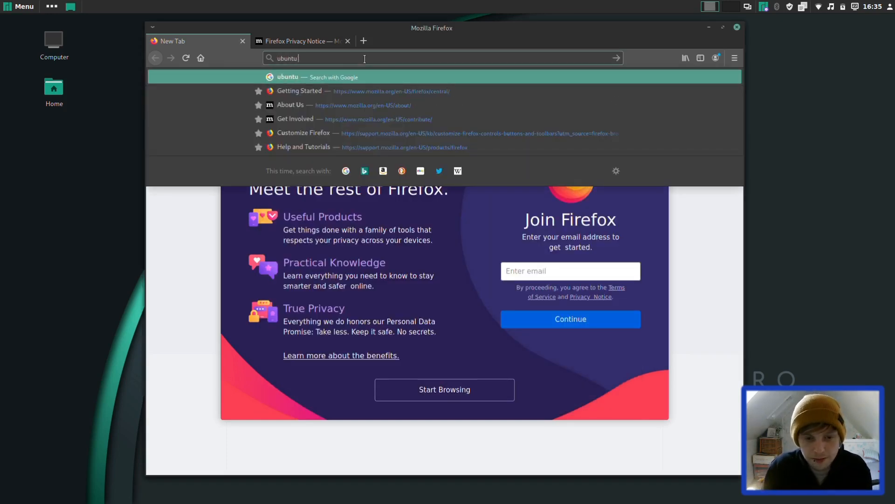
{"action": "type", "text": " plank theme"}
Step: Search 'ubuntu plank theme', open the OMG! Ubuntu Plank themes article, and bring up a terminal
{"action": "key", "text": "Return"}
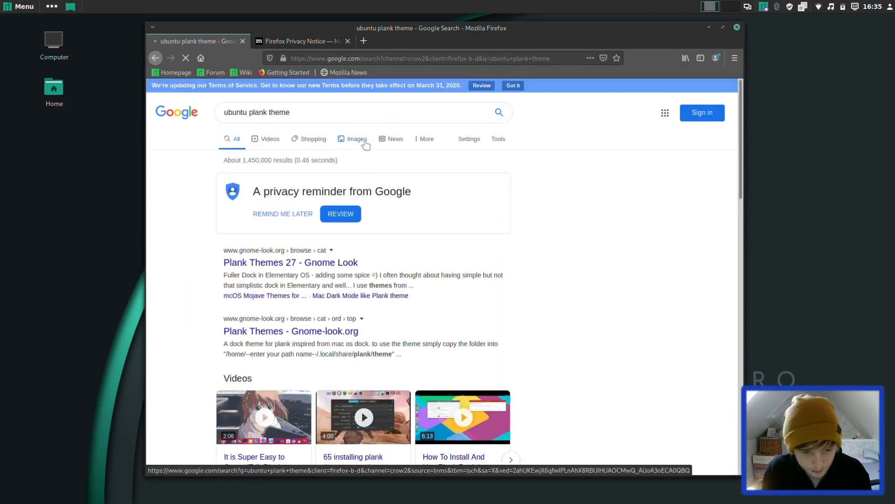
{"action": "scroll", "coordinate": [349, 280], "scroll_direction": "down", "scroll_amount": 4}
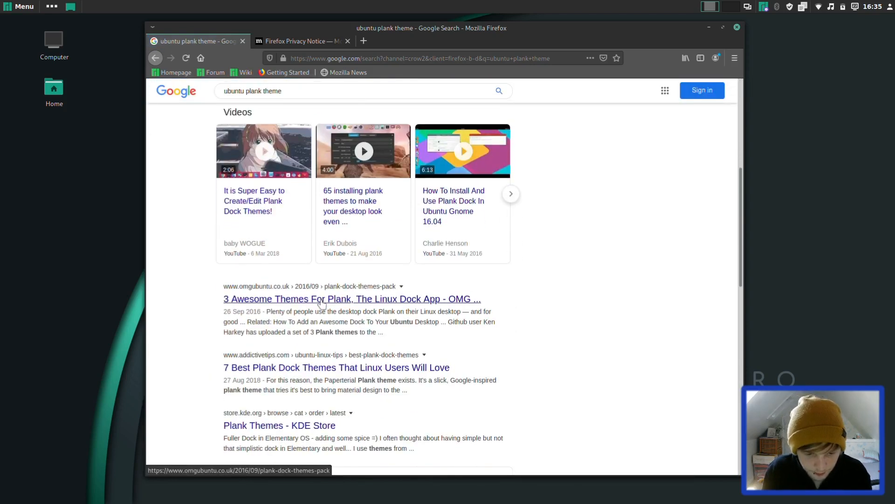
{"action": "left_click", "coordinate": [323, 299]}
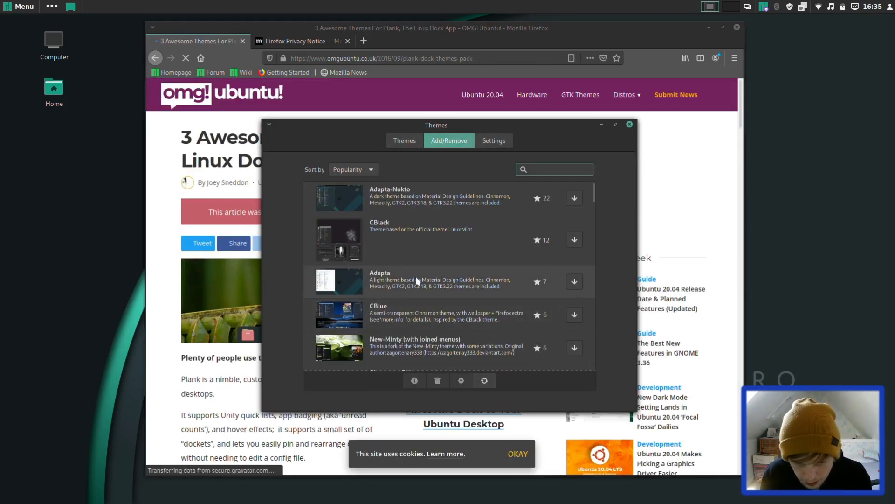
{"action": "scroll", "coordinate": [416, 276], "scroll_direction": "down", "scroll_amount": 2}
{"action": "scroll", "coordinate": [416, 277], "scroll_direction": "down", "scroll_amount": 4}
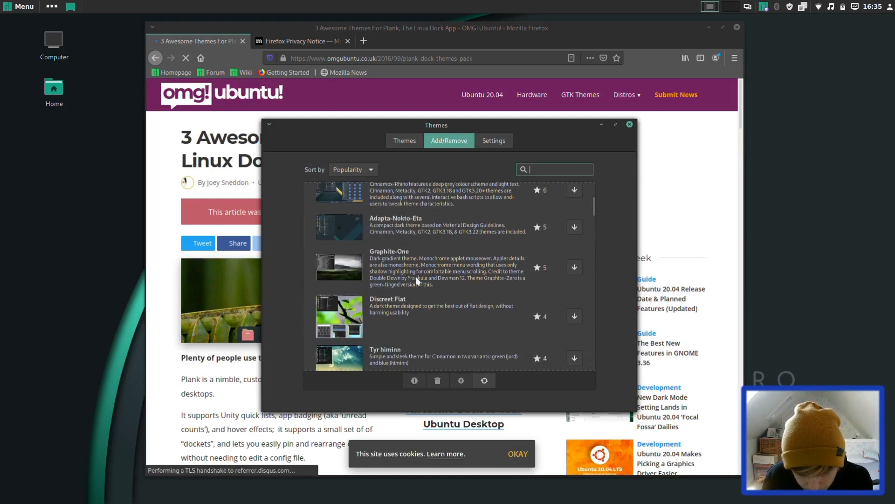
{"action": "scroll", "coordinate": [416, 277], "scroll_direction": "down", "scroll_amount": 4}
{"action": "scroll", "coordinate": [416, 276], "scroll_direction": "down", "scroll_amount": 2}
{"action": "type", "text": "arc"}
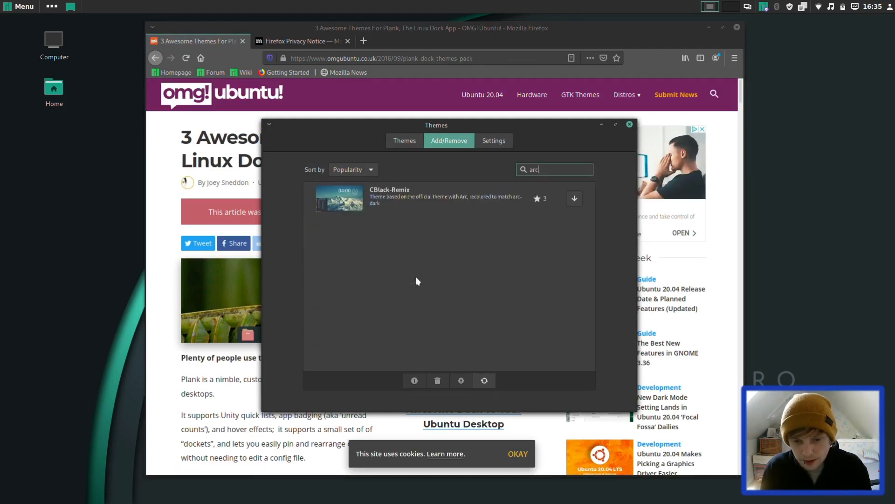
{"action": "key", "text": "BackSpace"}
{"action": "key", "text": "BackSpace"}
{"action": "key", "text": "BackSpace"}
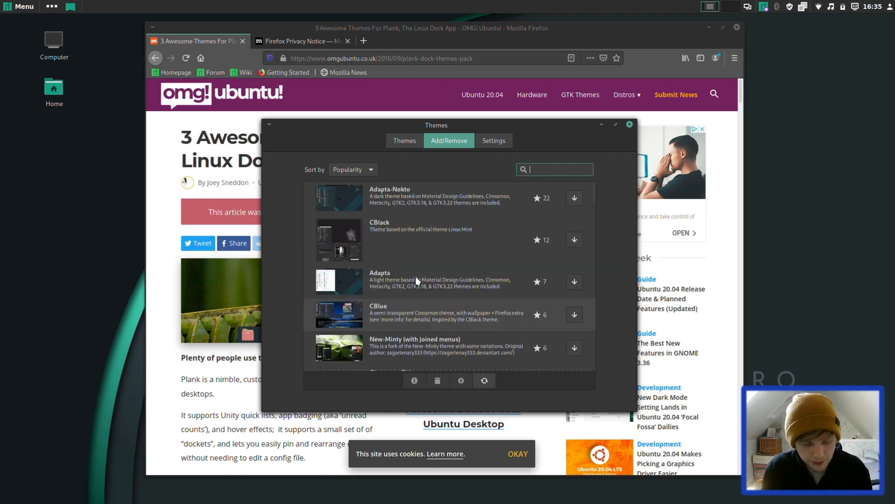
{"action": "key", "text": "ctrl+alt+t"}
{"action": "type", "text": "mkdir ~/.themes ~/.icons"}
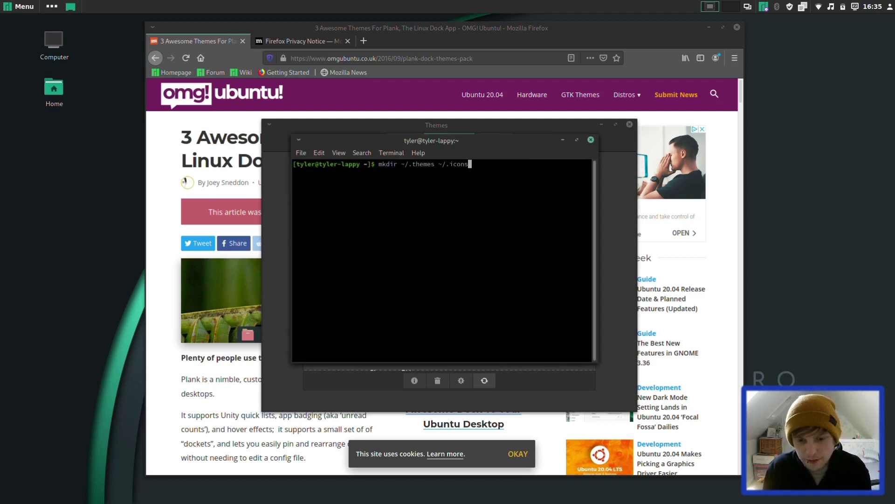
Step: Run mkdir for ~/.themes and ~/.icons, then launch Nemo from the menu
{"action": "key", "text": "Return"}
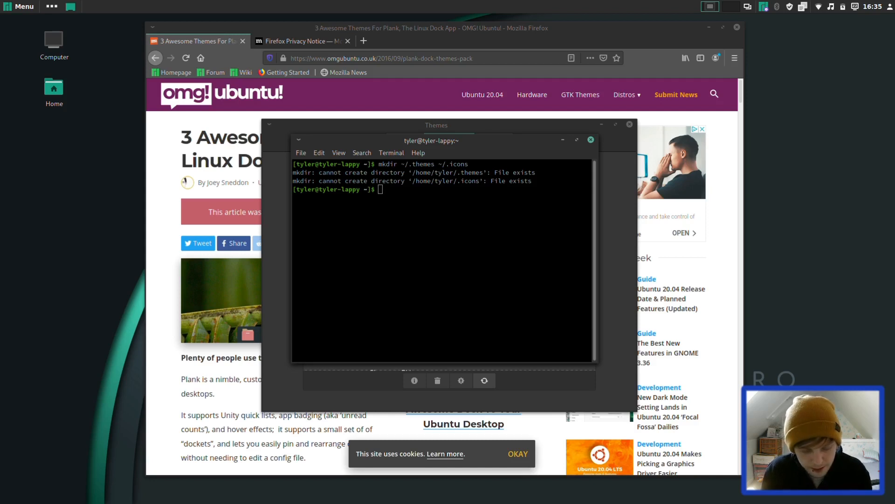
{"action": "key", "text": "super"}
{"action": "type", "text": "nemo"}
{"action": "key", "text": "Return"}
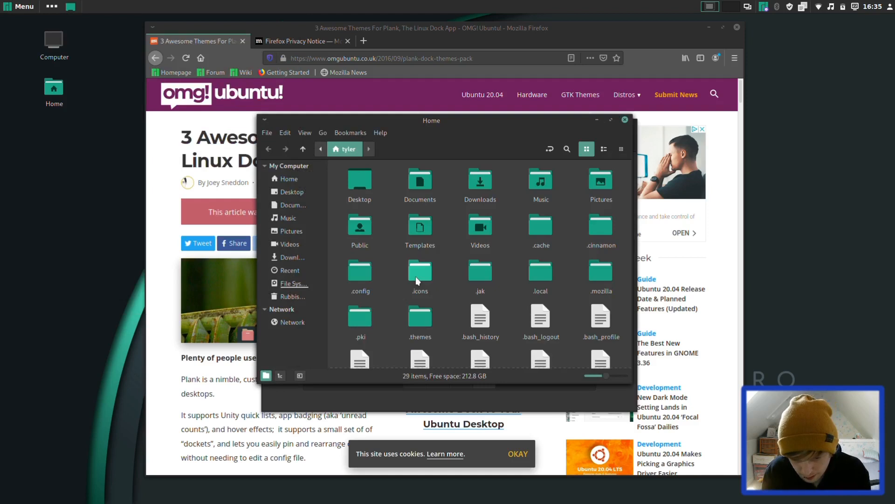
Step: Look into the .icons folder, go back Home, and enter the empty .themes folder
{"action": "double_click", "coordinate": [415, 276]}
{"action": "left_click", "coordinate": [269, 150]}
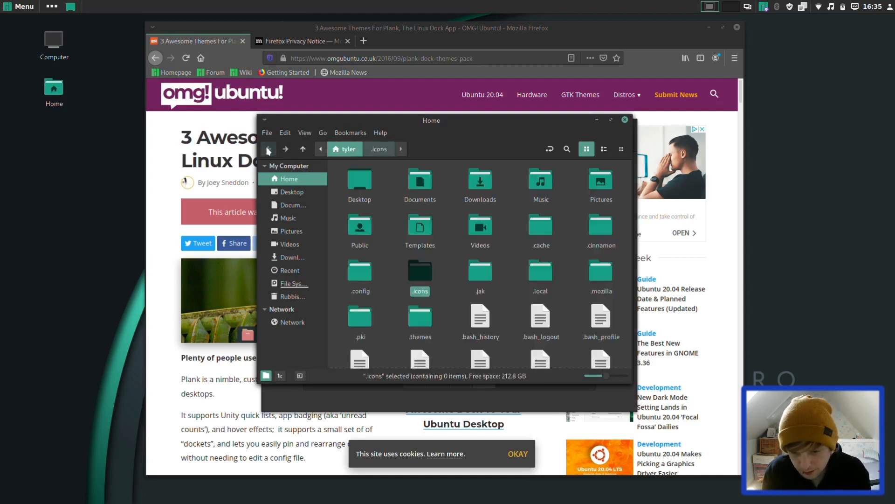
{"action": "double_click", "coordinate": [425, 327]}
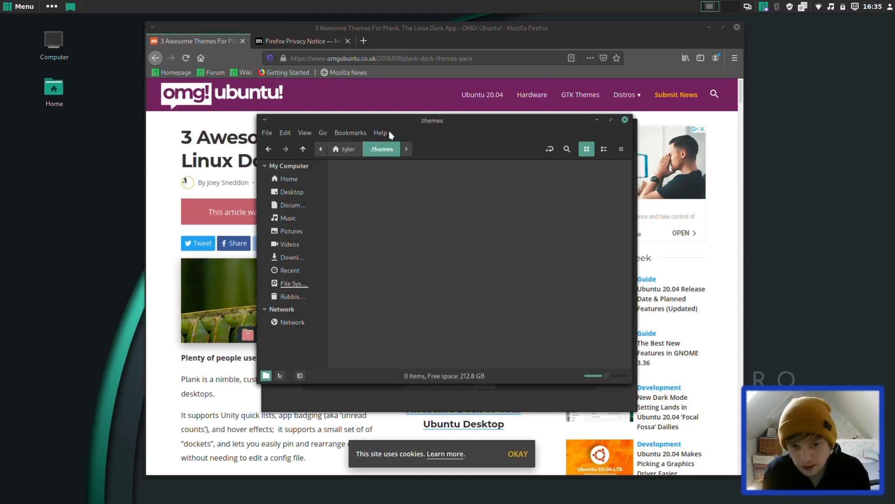
Step: Download and save plank-themes-master.zip from the article, then close the OMG! Ubuntu tab
{"action": "left_click", "coordinate": [203, 40]}
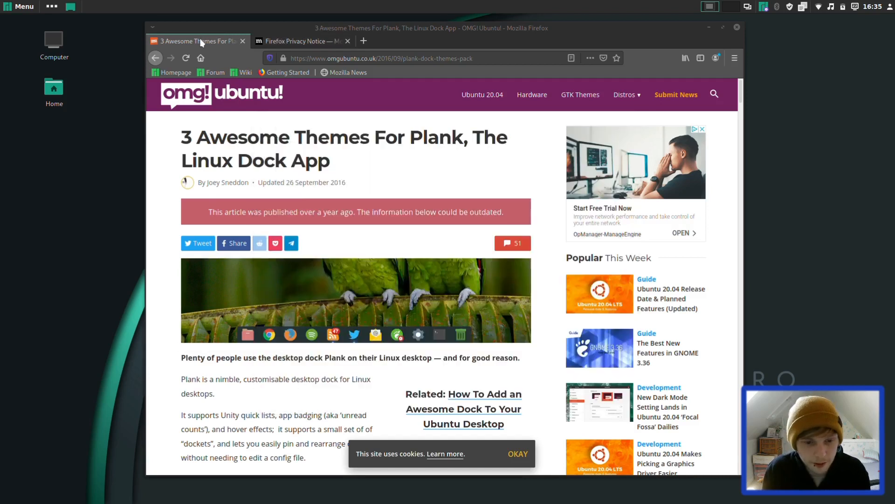
{"action": "scroll", "coordinate": [333, 248], "scroll_direction": "down", "scroll_amount": 5}
{"action": "scroll", "coordinate": [333, 249], "scroll_direction": "down", "scroll_amount": 5}
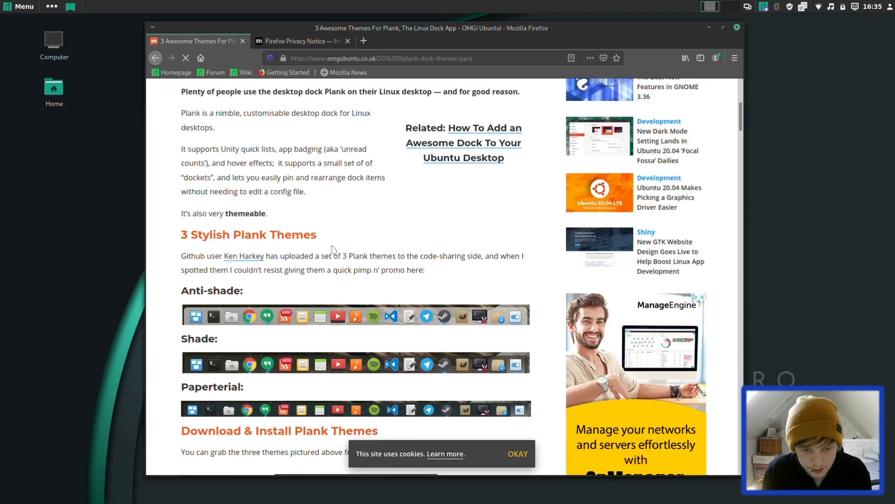
{"action": "scroll", "coordinate": [333, 248], "scroll_direction": "down", "scroll_amount": 5}
{"action": "left_click", "coordinate": [332, 245]}
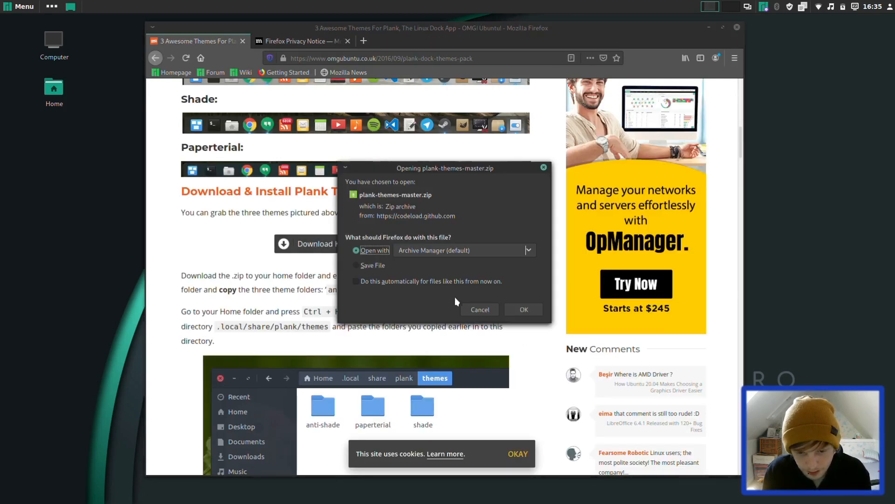
{"action": "left_click", "coordinate": [357, 265]}
{"action": "left_click", "coordinate": [525, 310]}
{"action": "left_click", "coordinate": [242, 41]}
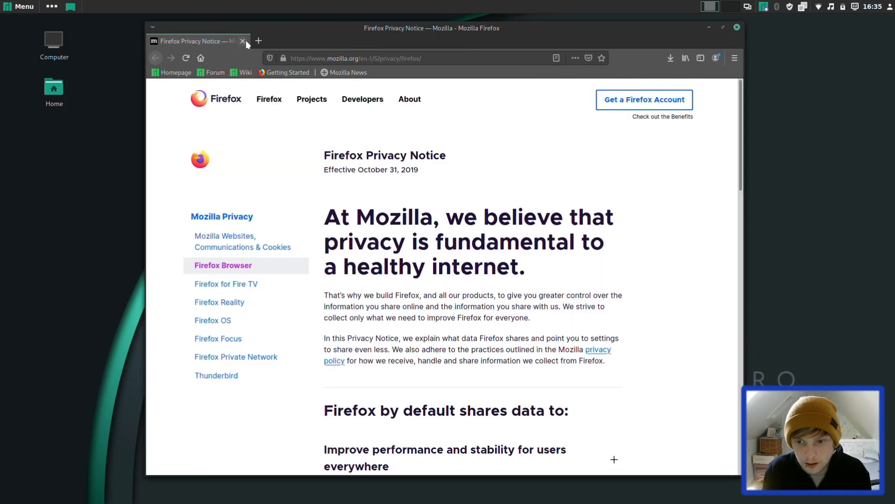
{"action": "left_click", "coordinate": [373, 58]}
{"action": "type", "text": "a"}
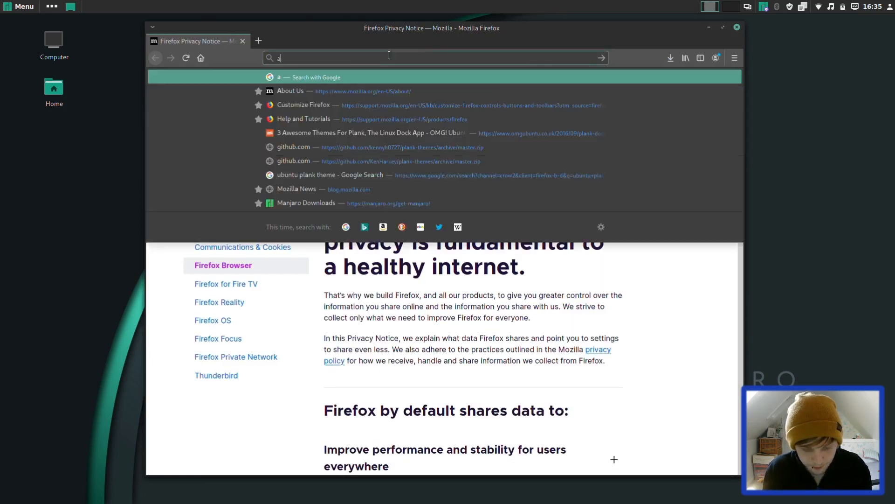
{"action": "type", "text": "rc-darkest"}
Step: Search arc-darkest and arc-icons in two tabs, then open the Arc-Darkest Complete Desktop result
{"action": "key", "text": "Return"}
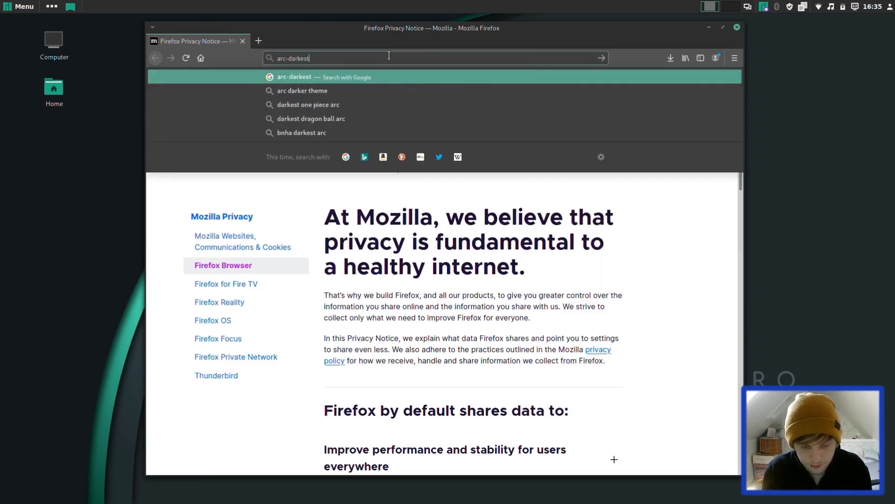
{"action": "key", "text": "ctrl+t"}
{"action": "type", "text": "arc-icons"}
{"action": "key", "text": "Return"}
{"action": "left_click", "coordinate": [199, 41]}
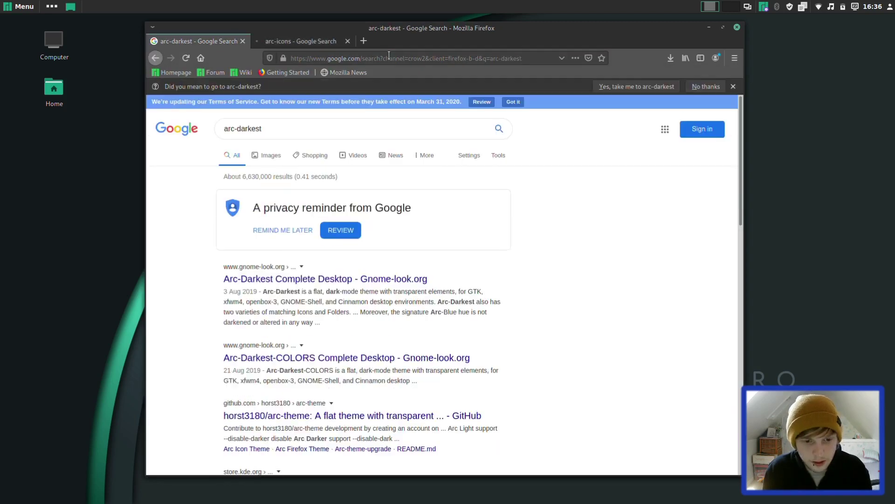
{"action": "left_click", "coordinate": [354, 280]}
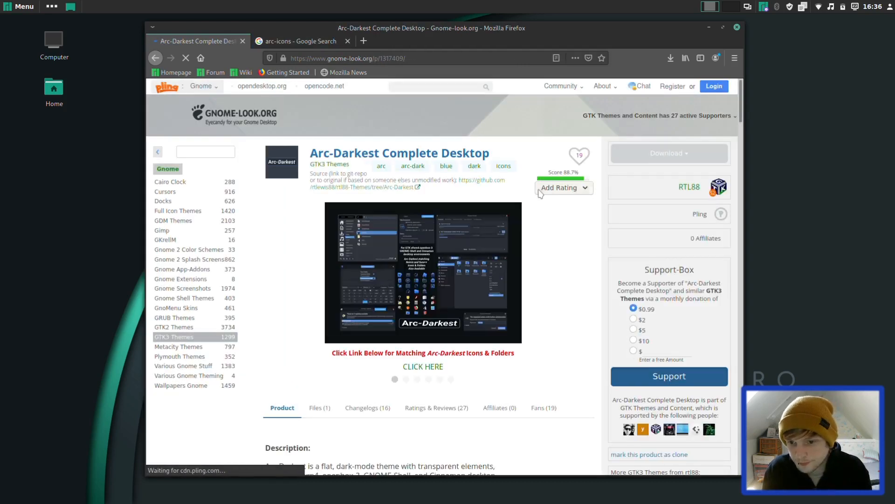
Step: Download Arc-Darkest_1.7.4.zip and have it opened in Archive Manager
{"action": "left_click", "coordinate": [669, 153]}
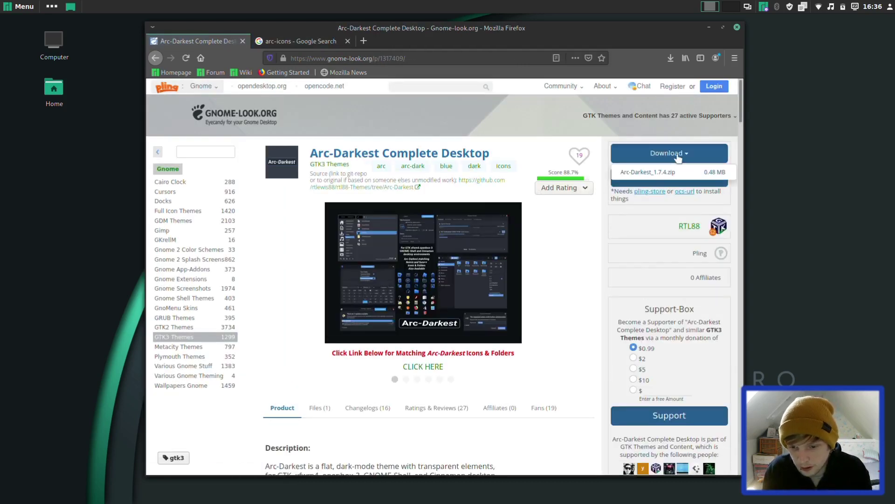
{"action": "left_click", "coordinate": [648, 173]}
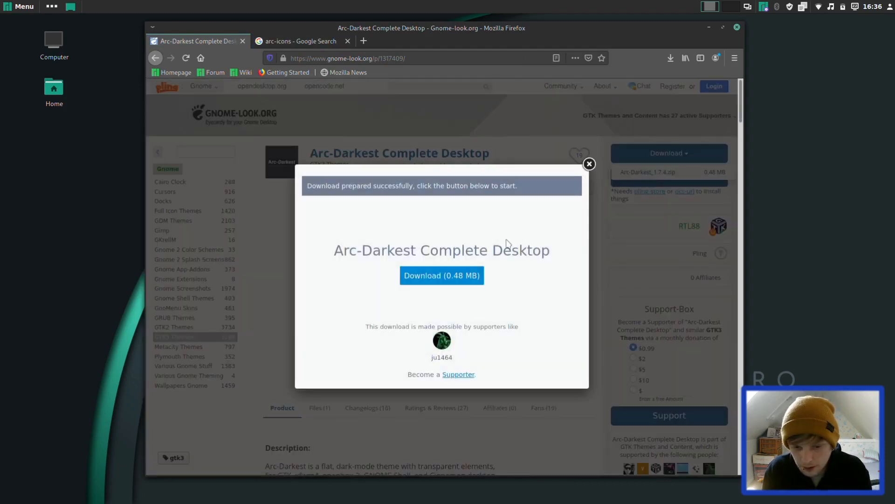
{"action": "left_click", "coordinate": [455, 275]}
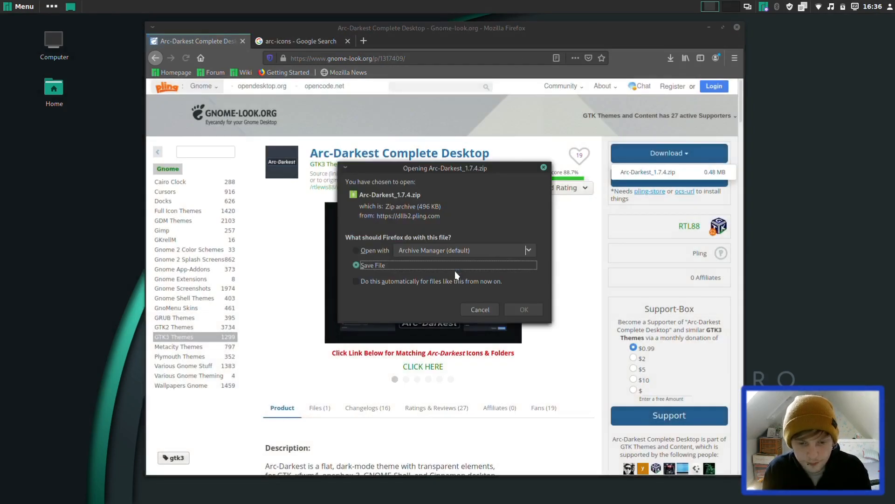
{"action": "left_click", "coordinate": [373, 249]}
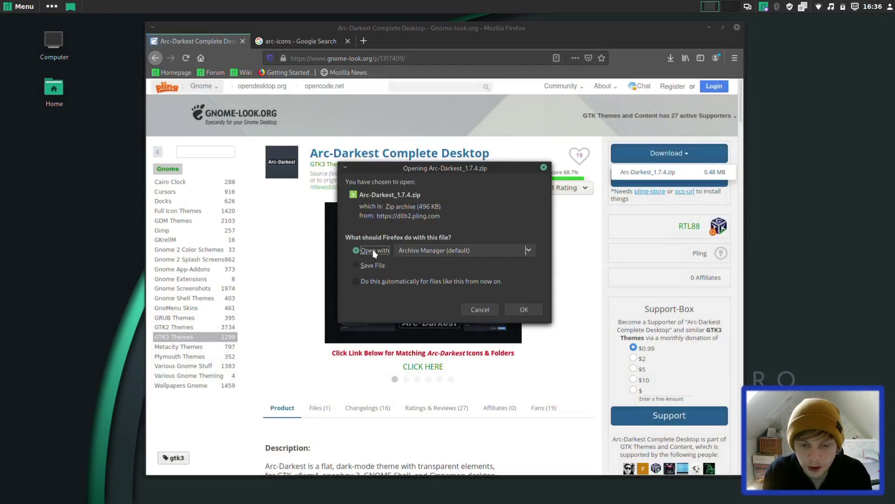
{"action": "left_click", "coordinate": [523, 312]}
Step: Extract the Arc-Darkest folder into the hidden ~/.themes folder and close the archive
{"action": "left_click", "coordinate": [344, 187]}
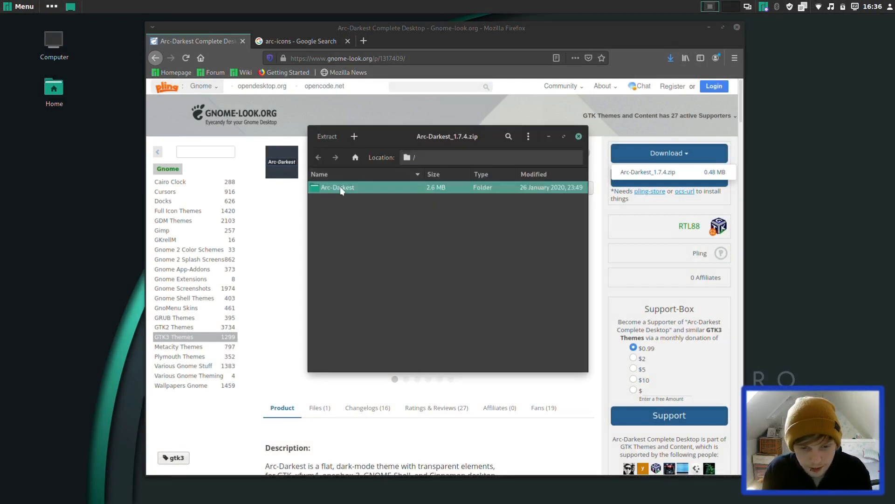
{"action": "left_click", "coordinate": [327, 136]}
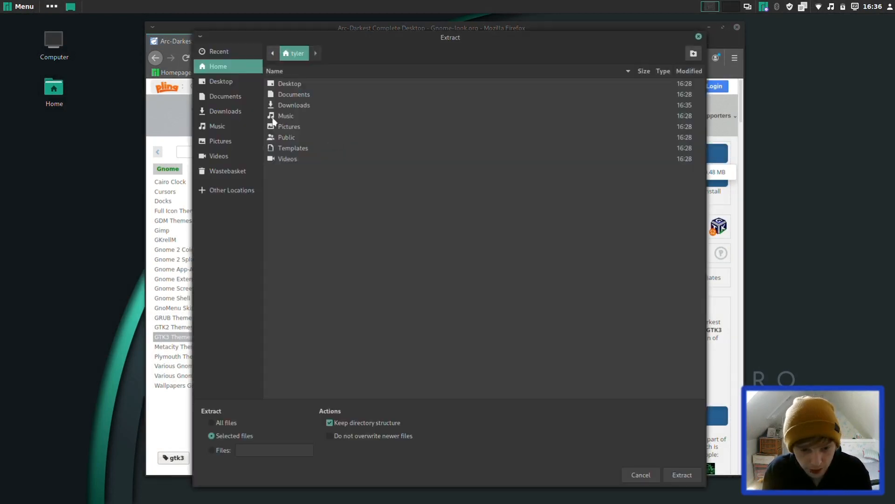
{"action": "key", "text": "ctrl+h"}
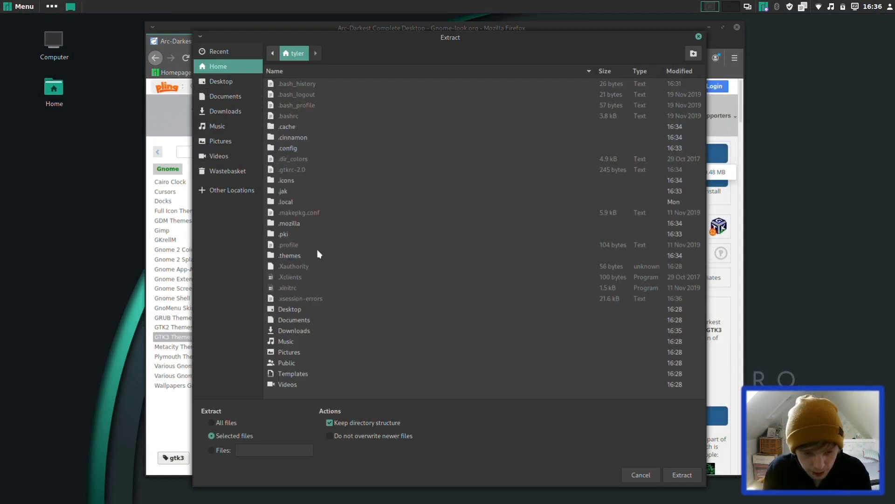
{"action": "double_click", "coordinate": [289, 256]}
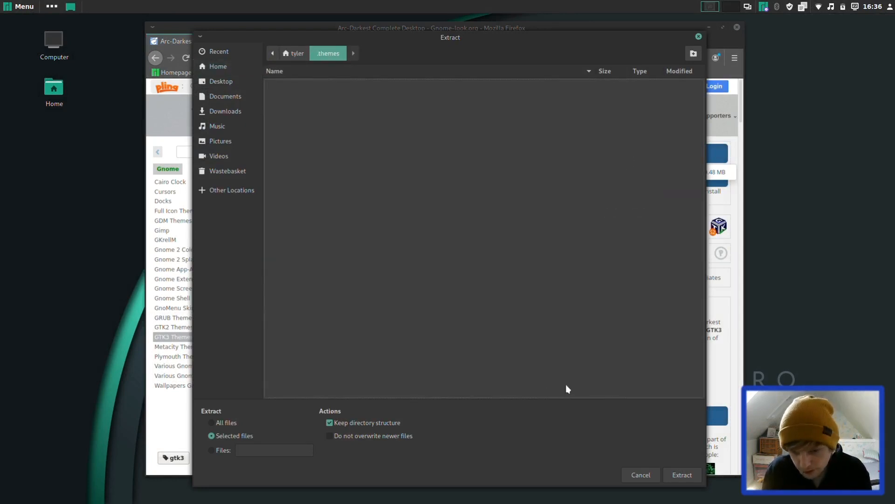
{"action": "left_click", "coordinate": [681, 475]}
{"action": "left_click", "coordinate": [427, 273]}
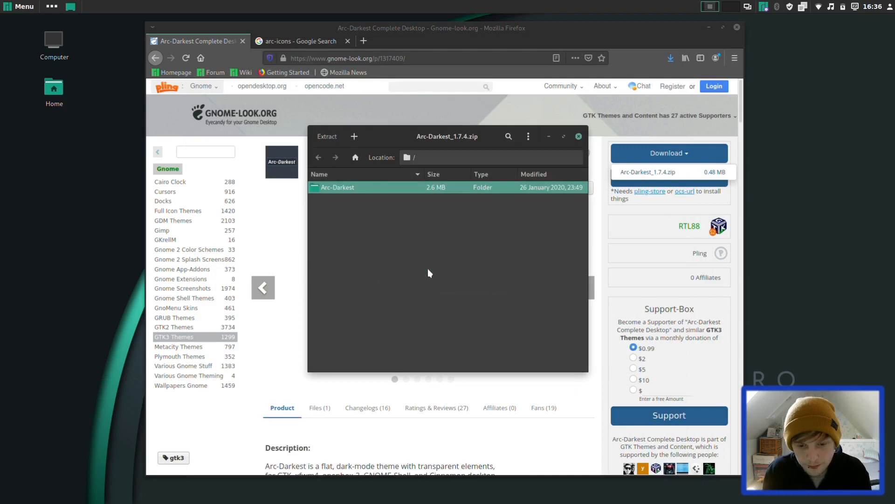
{"action": "left_click", "coordinate": [579, 137]}
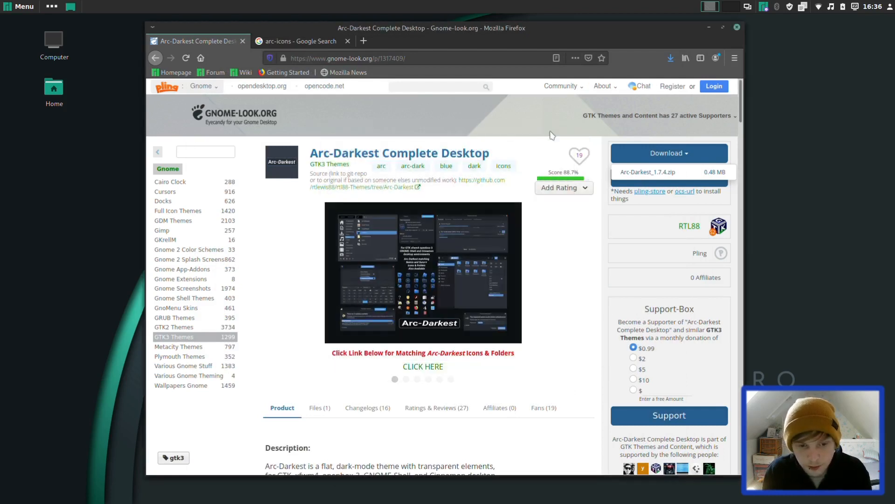
Step: Open the Arc-ICONS result, download Arc-ICONS_1.5.10.zip and open it in Archive Manager
{"action": "left_click", "coordinate": [242, 42]}
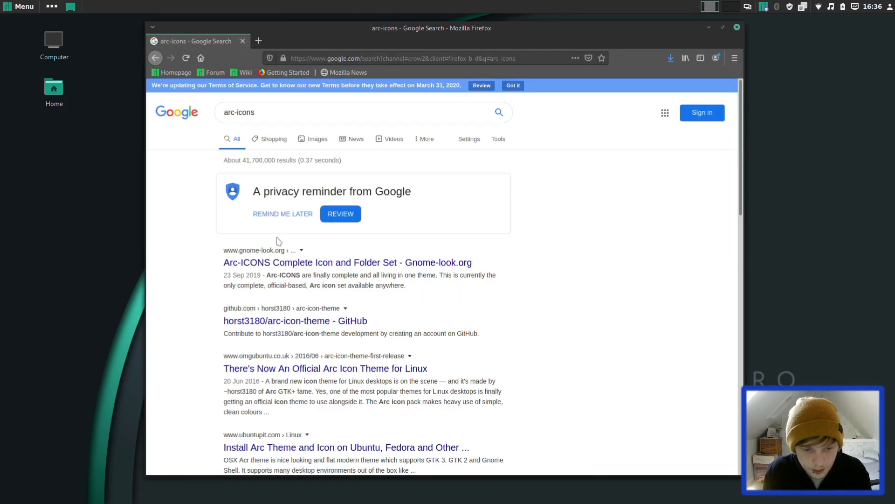
{"action": "left_click", "coordinate": [277, 261]}
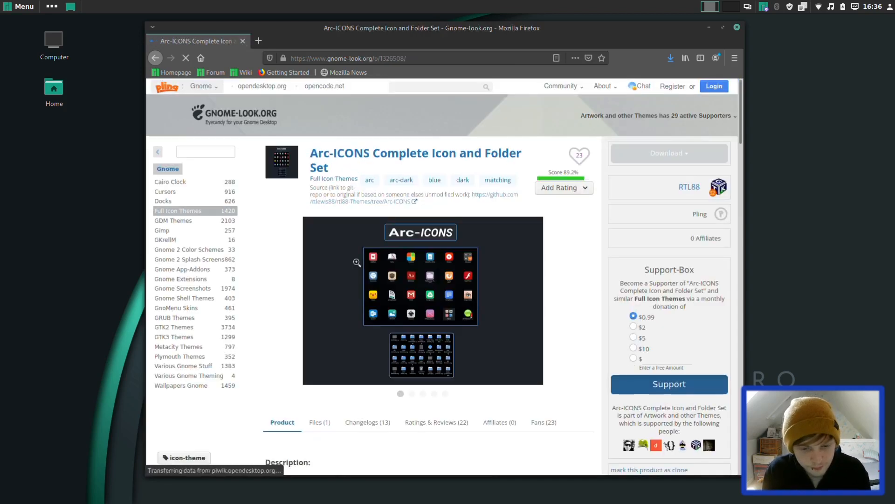
{"action": "left_click", "coordinate": [688, 153]}
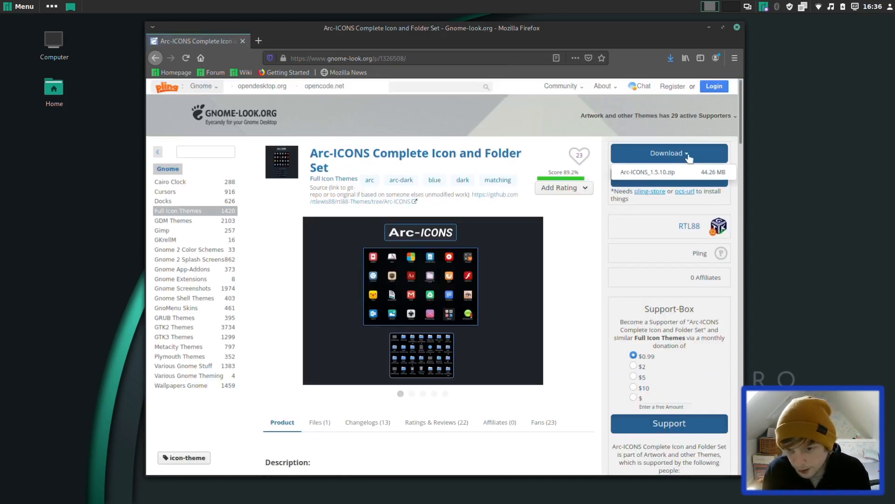
{"action": "left_click", "coordinate": [648, 172]}
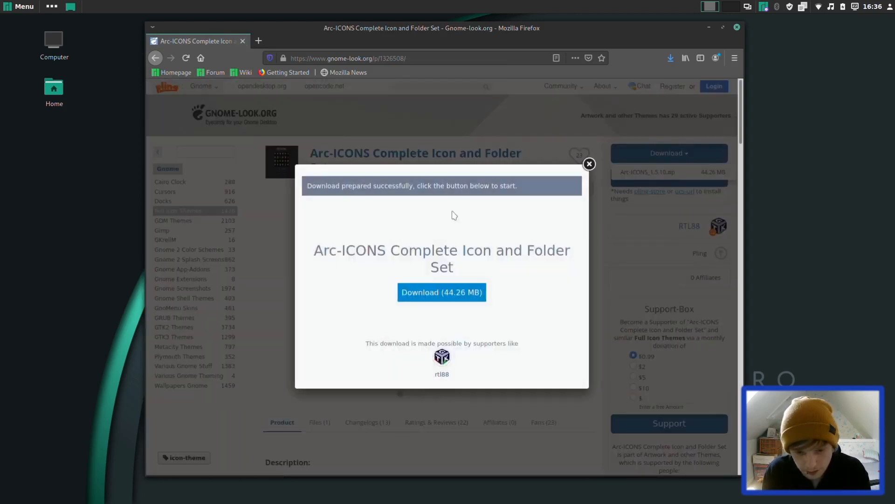
{"action": "left_click", "coordinate": [447, 291]}
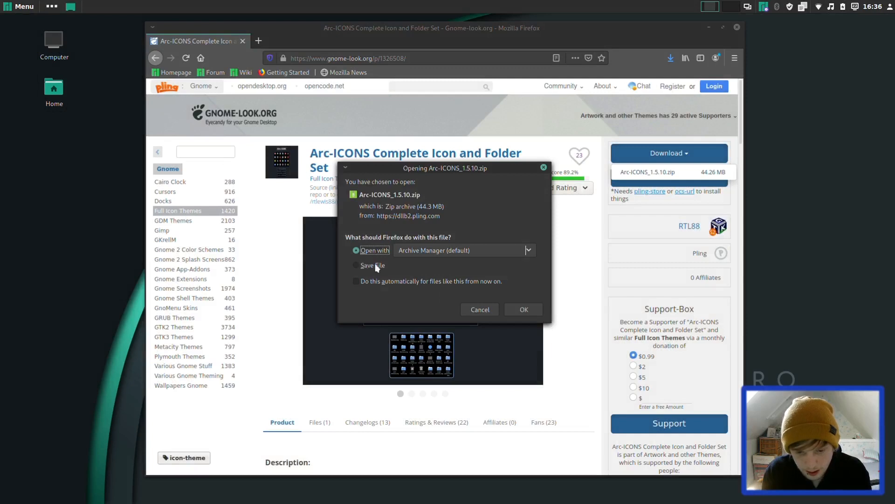
{"action": "left_click", "coordinate": [522, 309]}
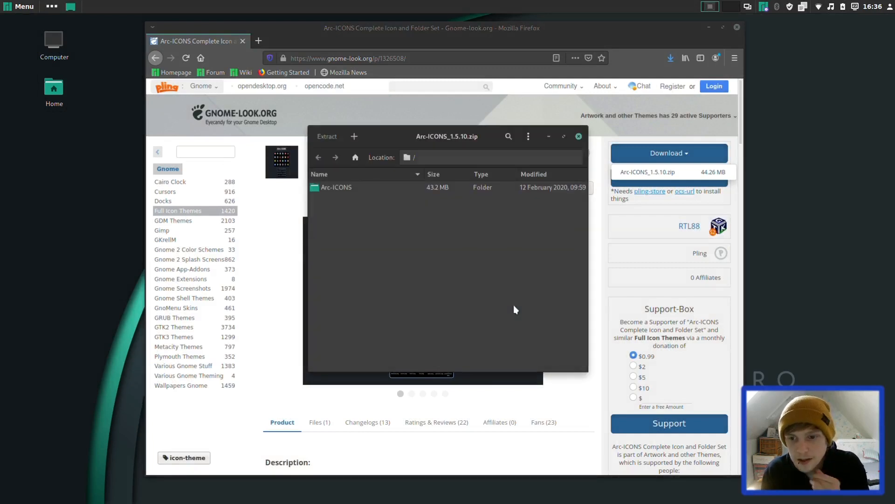
Step: Start extracting the Arc-ICONS folder into the hidden ~/.icons folder
{"action": "left_click", "coordinate": [341, 187]}
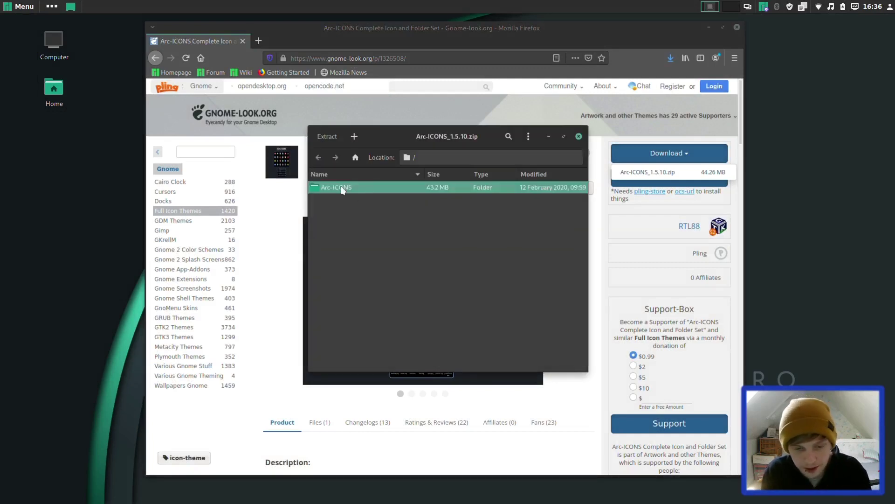
{"action": "left_click", "coordinate": [327, 136]}
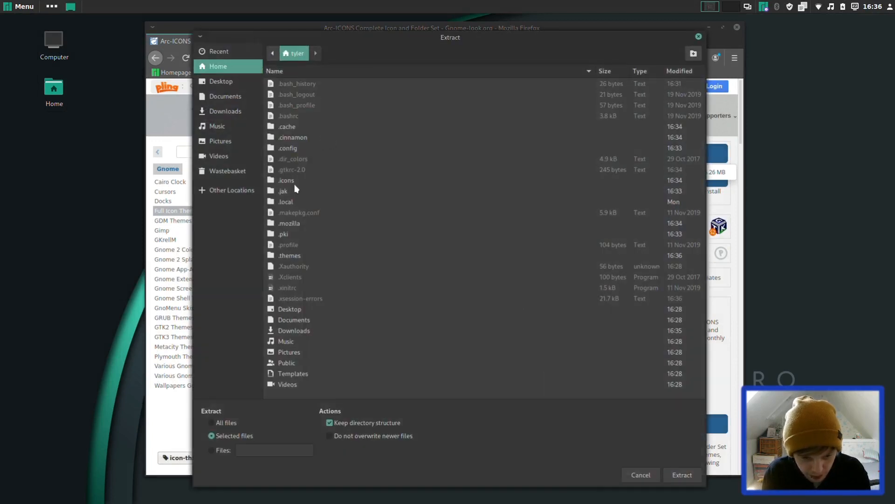
{"action": "double_click", "coordinate": [297, 184]}
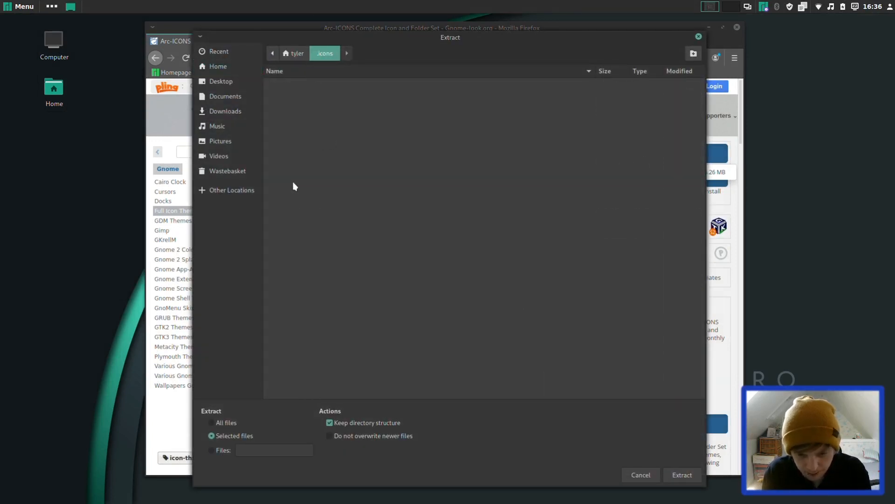
{"action": "left_click", "coordinate": [682, 474]}
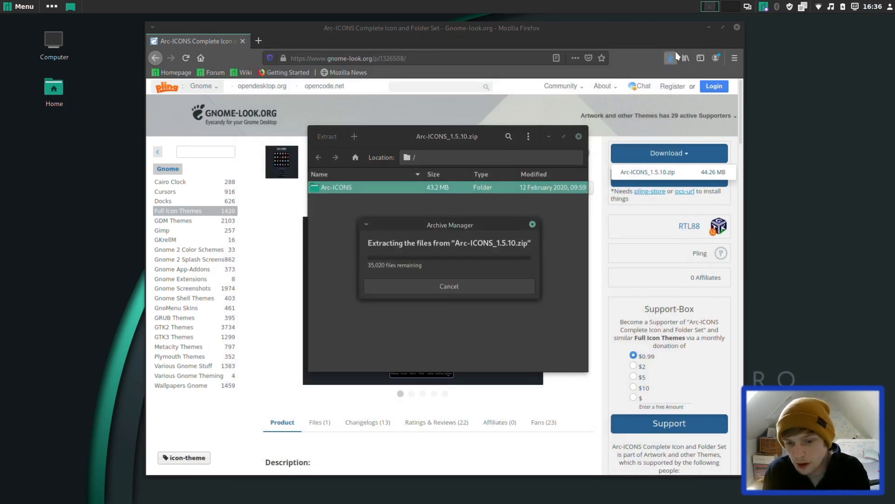
{"action": "key", "text": "super"}
{"action": "type", "text": "plank"}
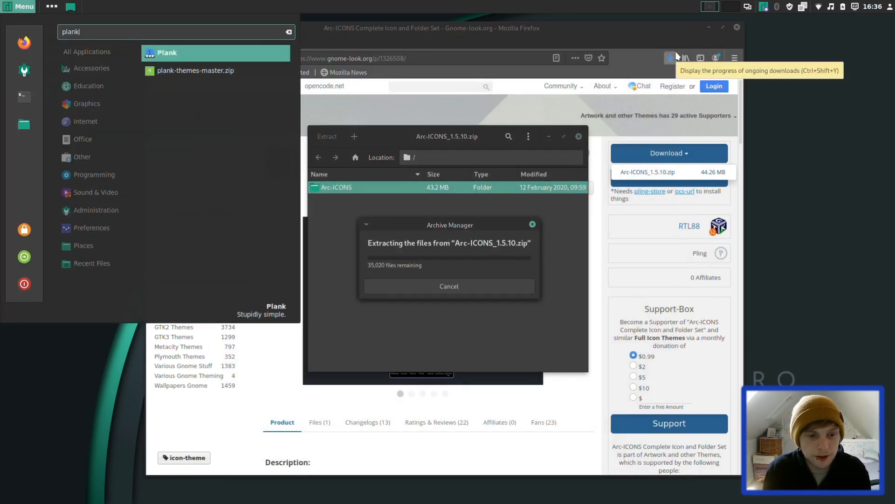
{"action": "key", "text": "Return"}
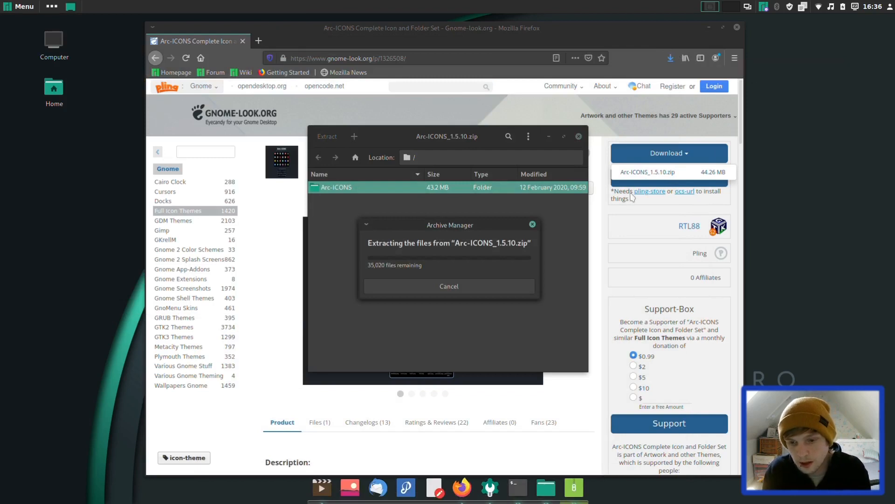
Step: Open plank-themes-master.zip from Firefox's downloads and select the shade folder for extraction
{"action": "left_click", "coordinate": [670, 59]}
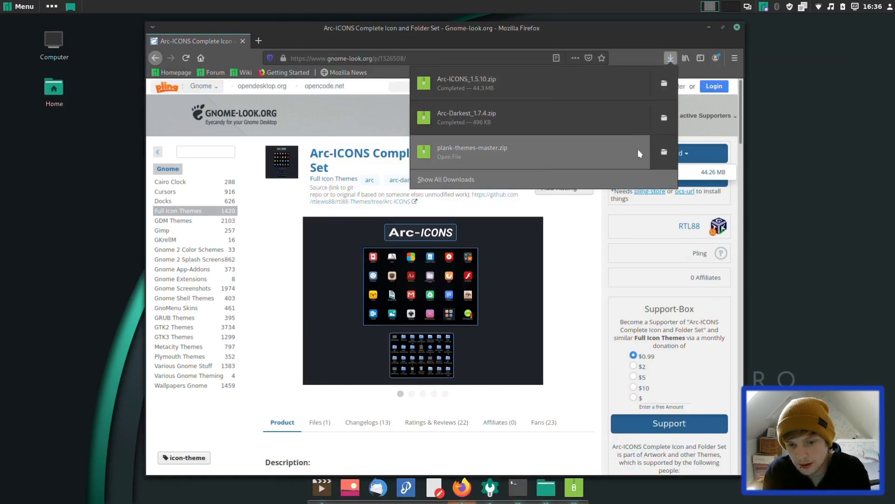
{"action": "left_click", "coordinate": [664, 152]}
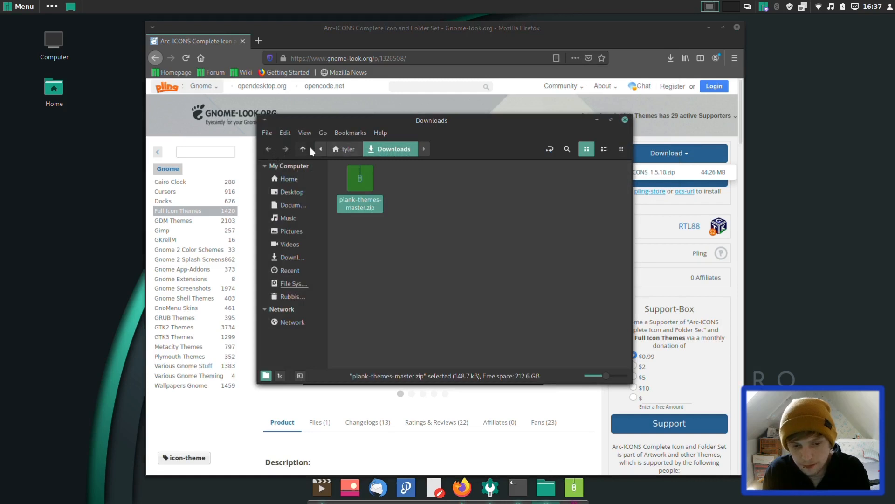
{"action": "double_click", "coordinate": [362, 184]}
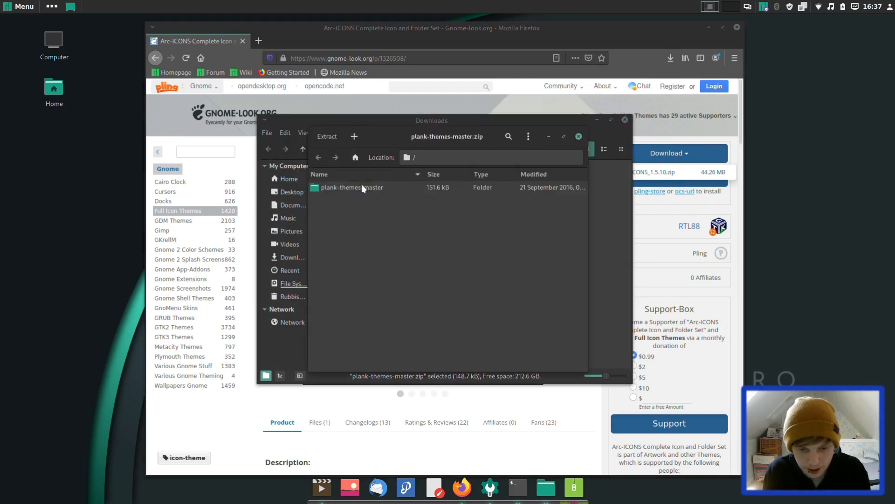
{"action": "left_click", "coordinate": [331, 223]}
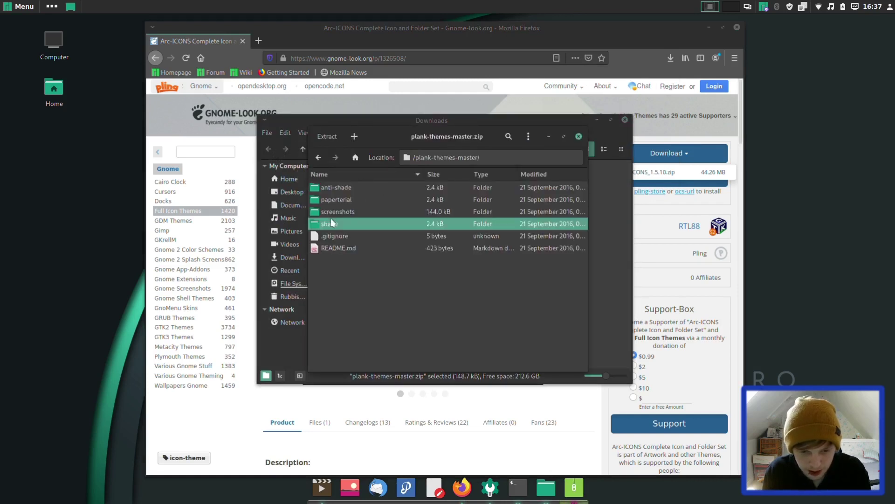
{"action": "left_click", "coordinate": [327, 136]}
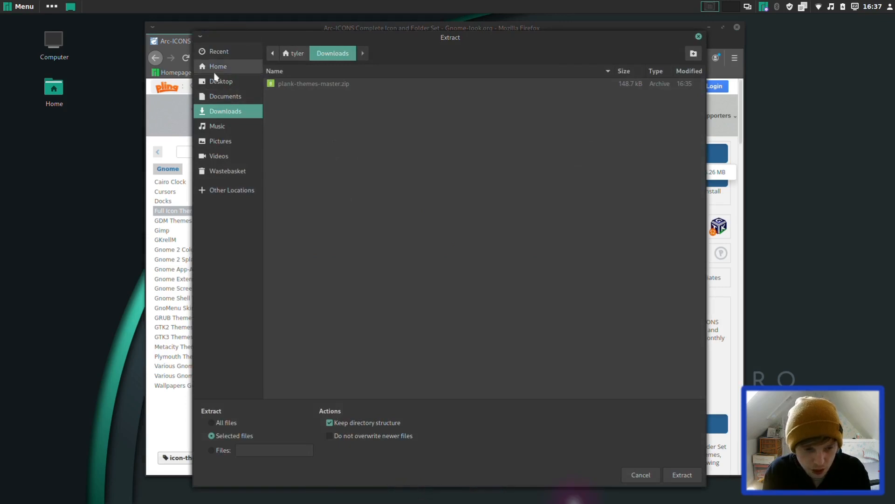
Step: Extract the shade folder into ~/.local/share/plank/themes
{"action": "left_click", "coordinate": [217, 66]}
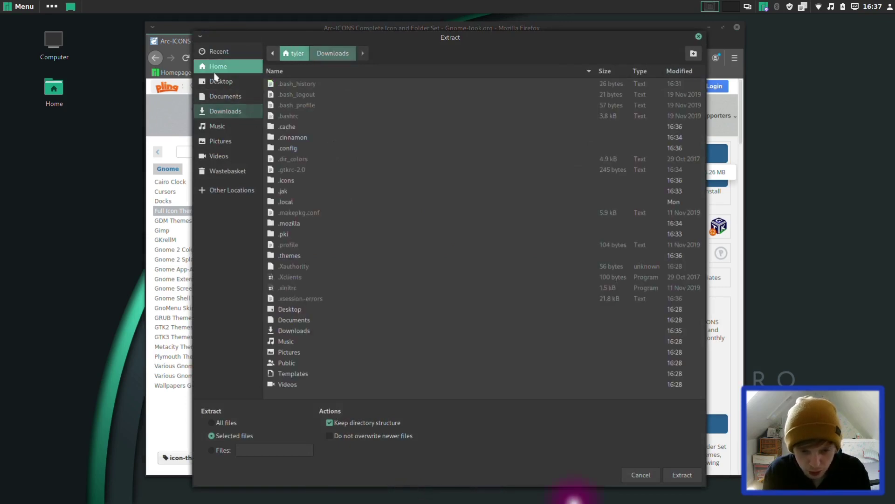
{"action": "double_click", "coordinate": [287, 202]}
{"action": "double_click", "coordinate": [289, 85]}
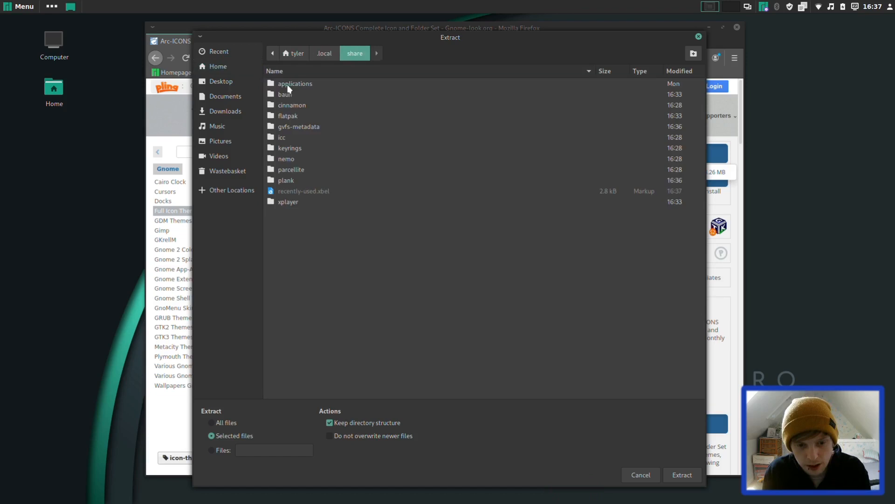
{"action": "double_click", "coordinate": [292, 182]}
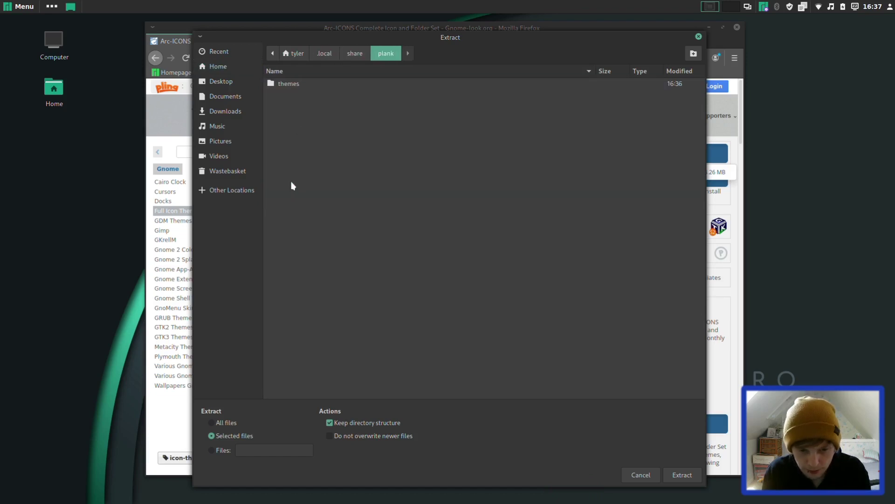
{"action": "double_click", "coordinate": [289, 84]}
{"action": "left_click", "coordinate": [682, 475]}
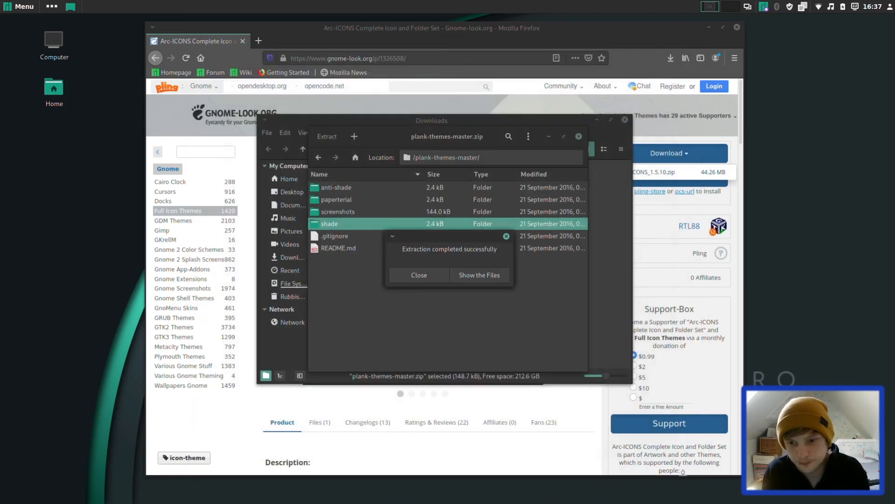
Step: In Plank Preferences, switch the dock theme to shade, leaving alignment unchanged
{"action": "right_click", "coordinate": [462, 487]}
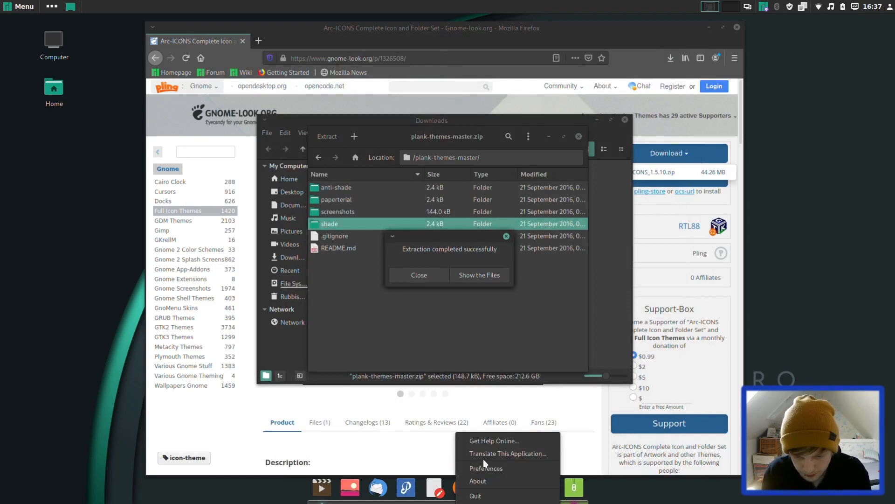
{"action": "left_click", "coordinate": [483, 468]}
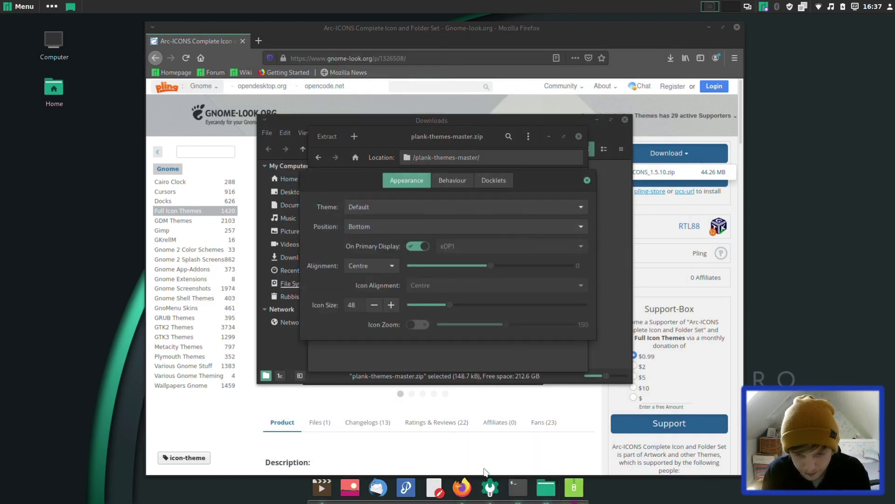
{"action": "left_click", "coordinate": [378, 207]}
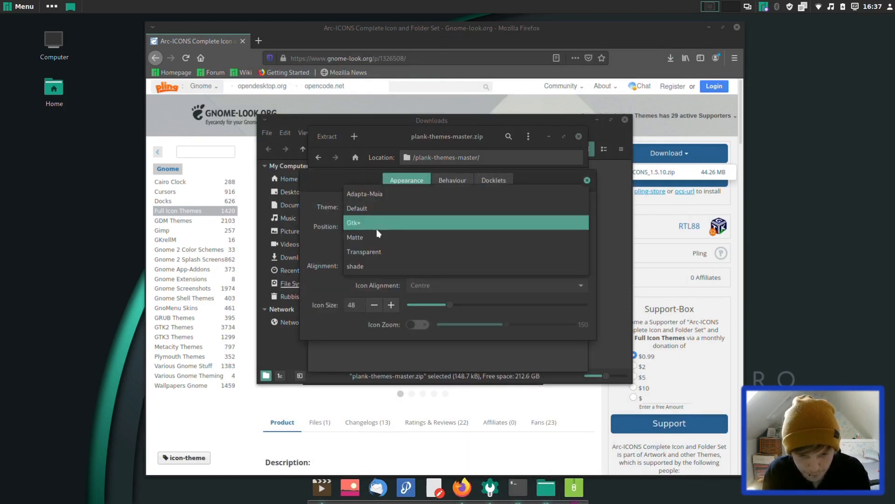
{"action": "left_click", "coordinate": [371, 266]}
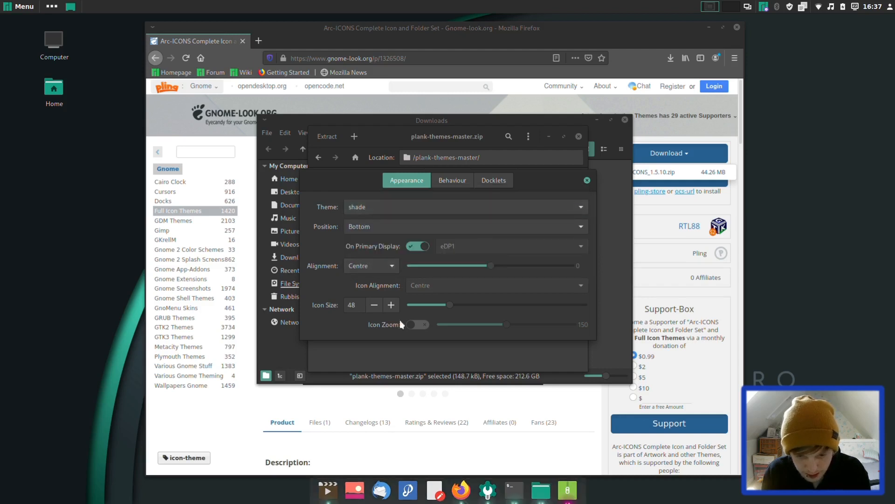
{"action": "left_click", "coordinate": [378, 265]}
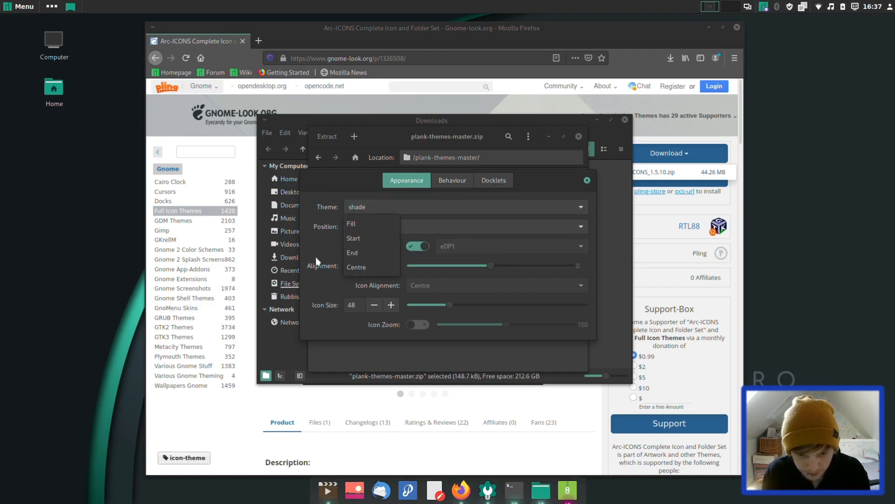
{"action": "left_click", "coordinate": [364, 267]}
Step: Move the dock to the Left position and reduce Icon Size to 34, then close Preferences
{"action": "left_click", "coordinate": [361, 226]}
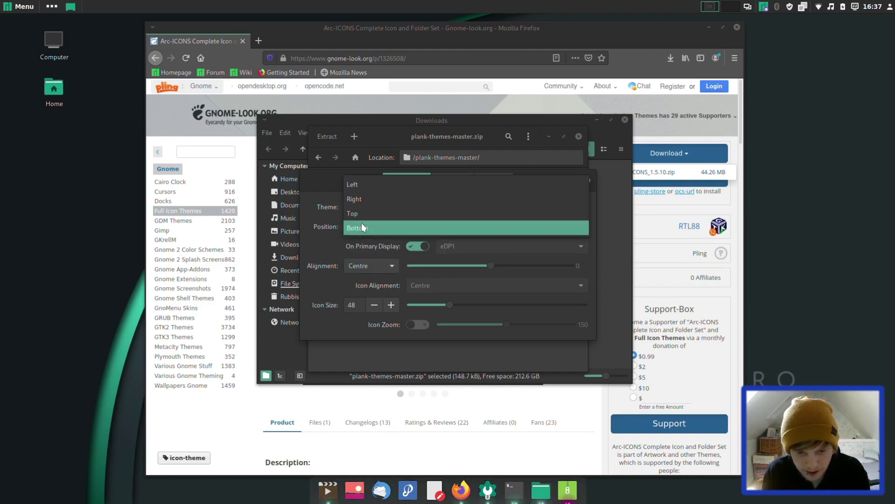
{"action": "left_click", "coordinate": [366, 185]}
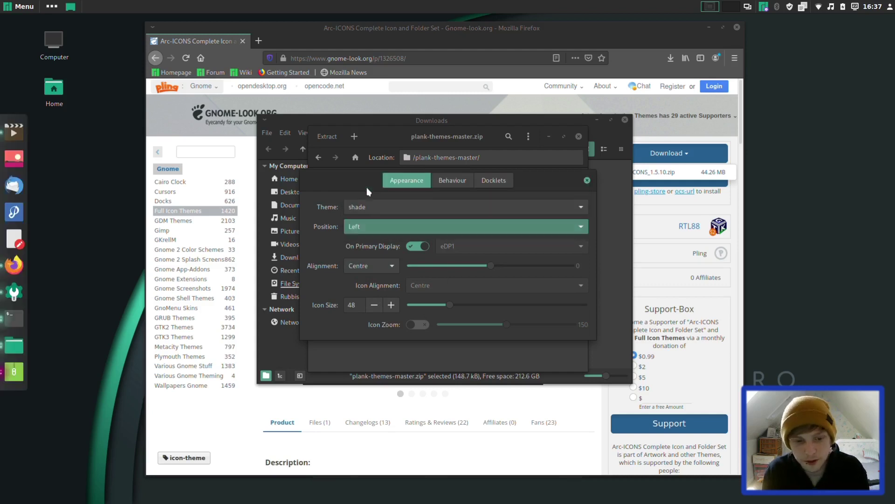
{"action": "left_click", "coordinate": [375, 305]}
{"action": "left_click", "coordinate": [375, 305]}
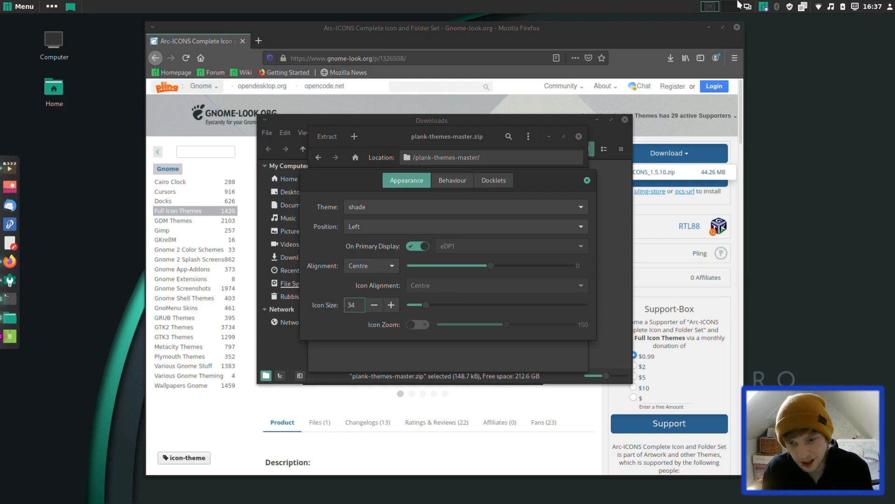
{"action": "left_click", "coordinate": [588, 182]}
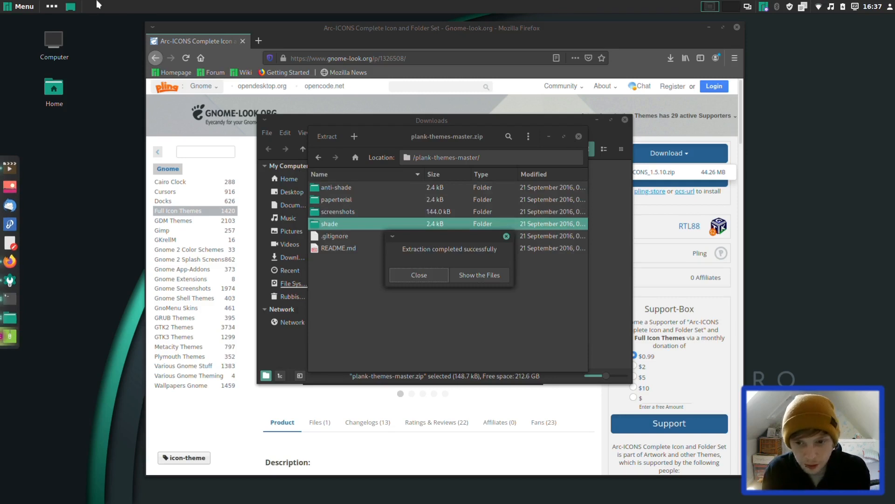
Step: In Themes, choose Arc-Darkest for Window borders and Arc-ICONS for Icons
{"action": "left_click", "coordinate": [420, 275]}
{"action": "key", "text": "super"}
{"action": "type", "text": "look"}
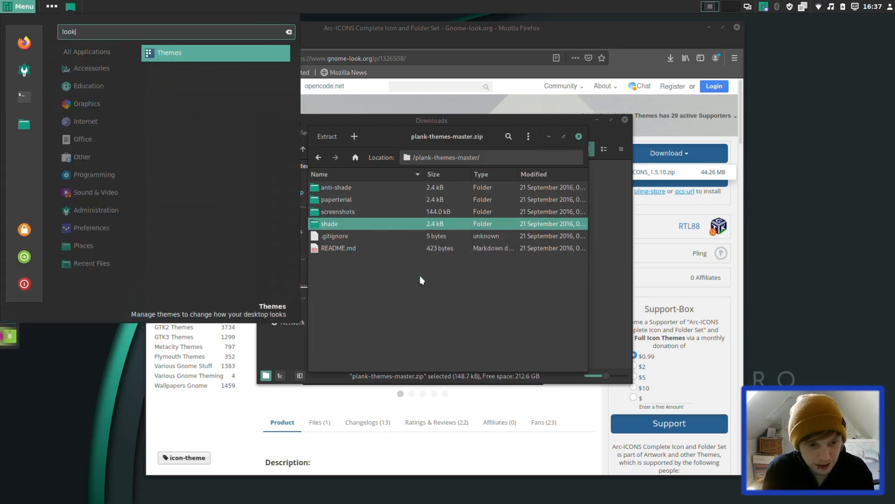
{"action": "key", "text": "Escape"}
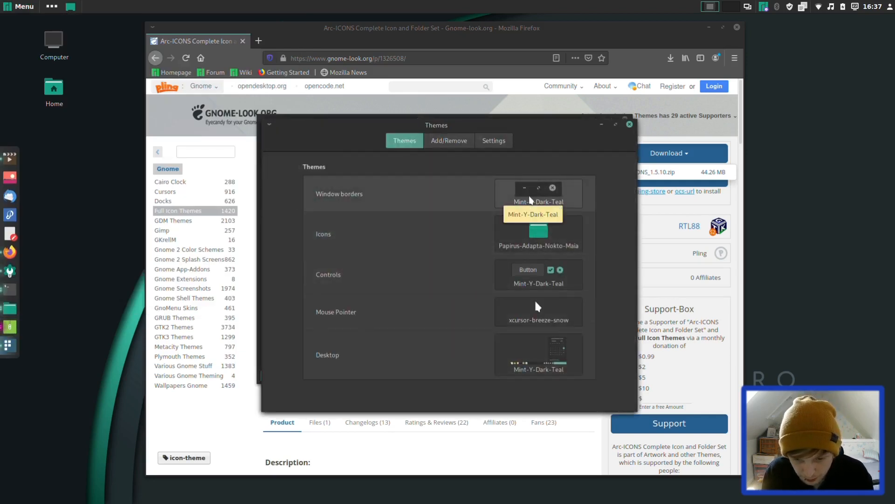
{"action": "left_click", "coordinate": [529, 201]}
{"action": "left_click", "coordinate": [622, 227]}
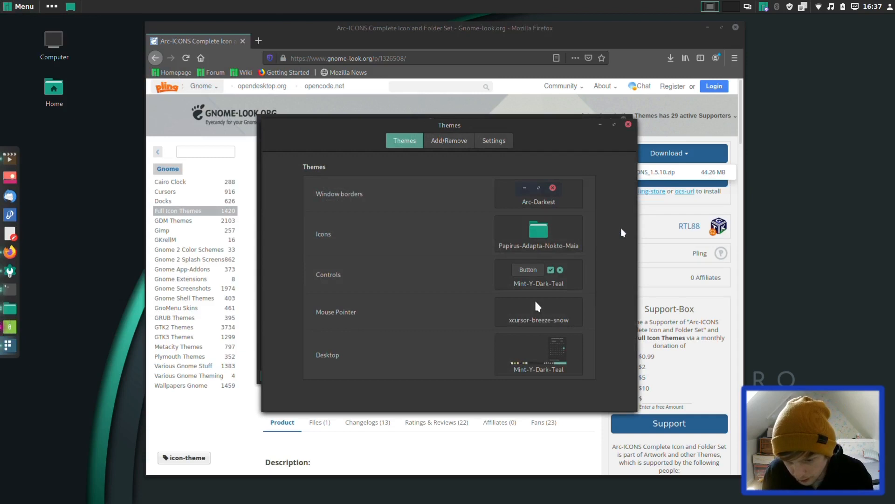
{"action": "left_click", "coordinate": [531, 237]}
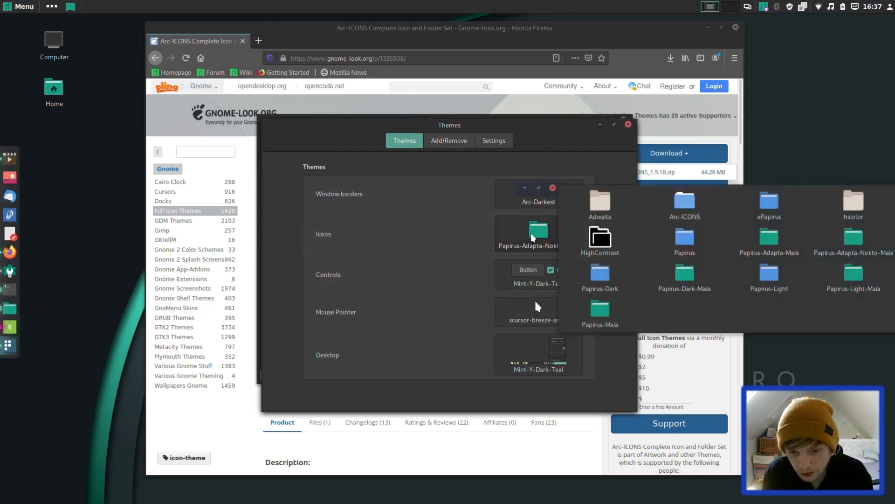
{"action": "left_click", "coordinate": [603, 203]}
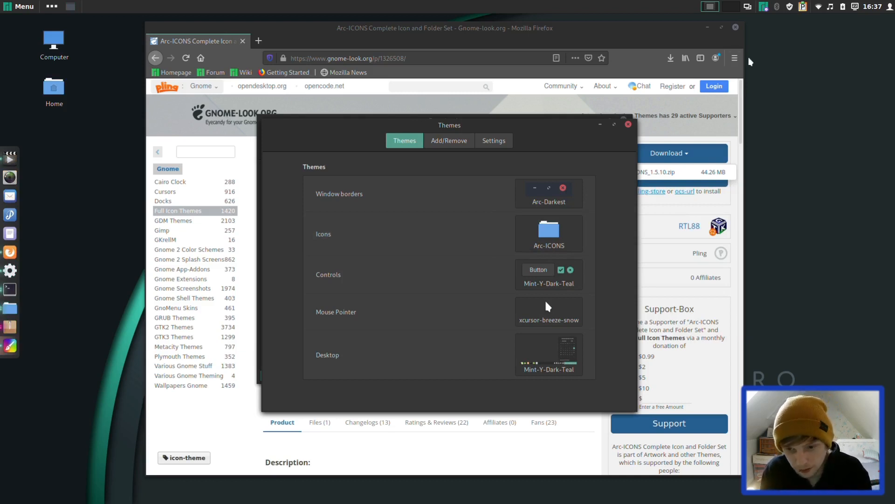
Step: Close the Themes, archive and Downloads windows and launch Startup Applications
{"action": "left_click", "coordinate": [628, 124]}
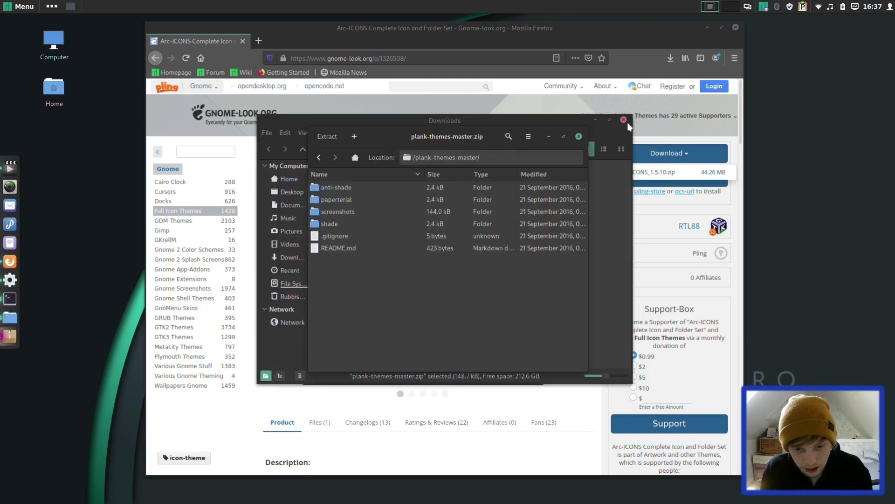
{"action": "left_click", "coordinate": [578, 136]}
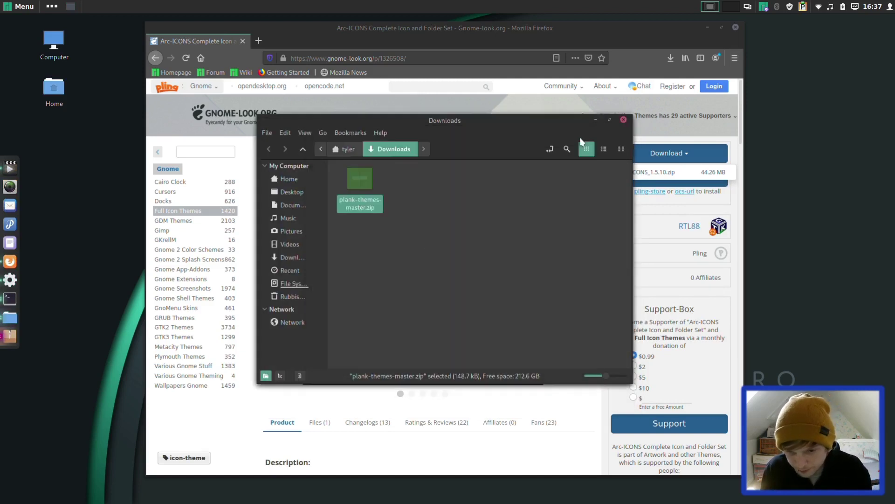
{"action": "left_click", "coordinate": [622, 122]}
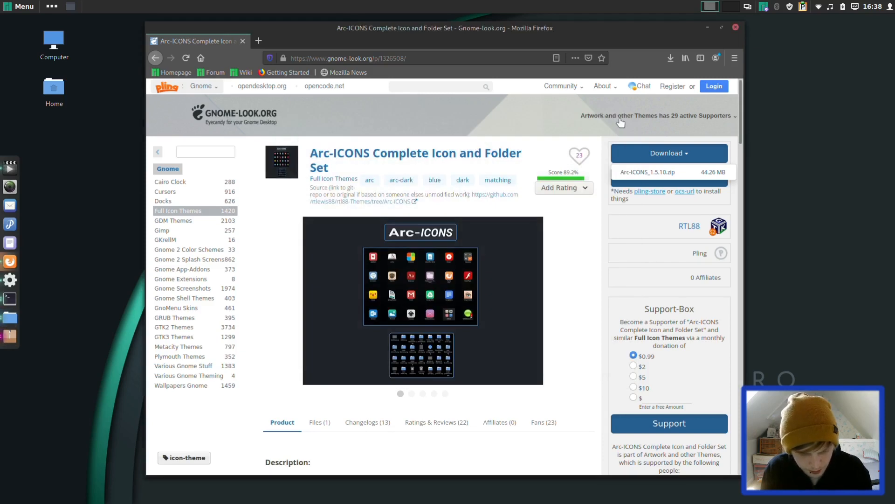
{"action": "key", "text": "super"}
{"action": "type", "text": "start"}
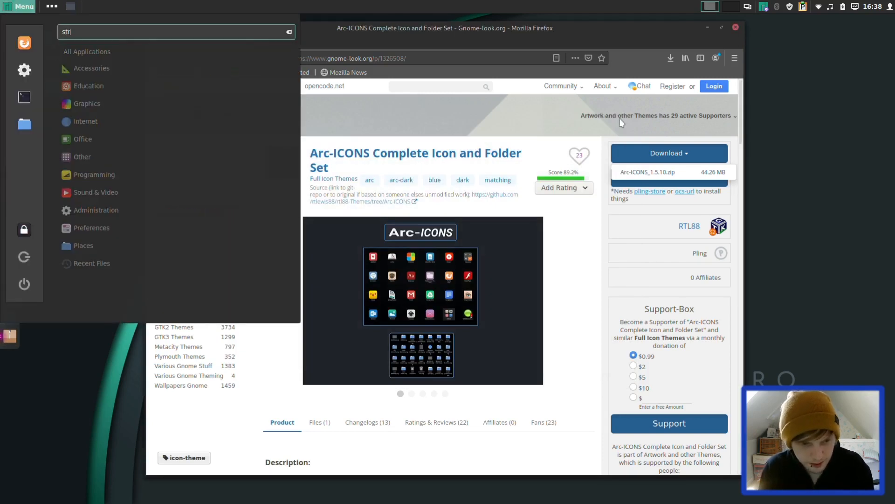
{"action": "key", "text": "Return"}
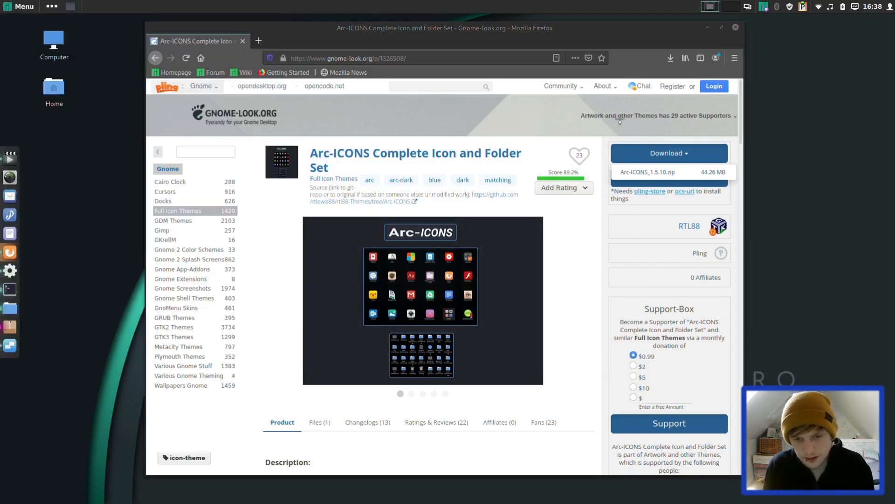
Step: Add Plank and Albert as startup entries via Choose application
{"action": "left_click", "coordinate": [423, 391]}
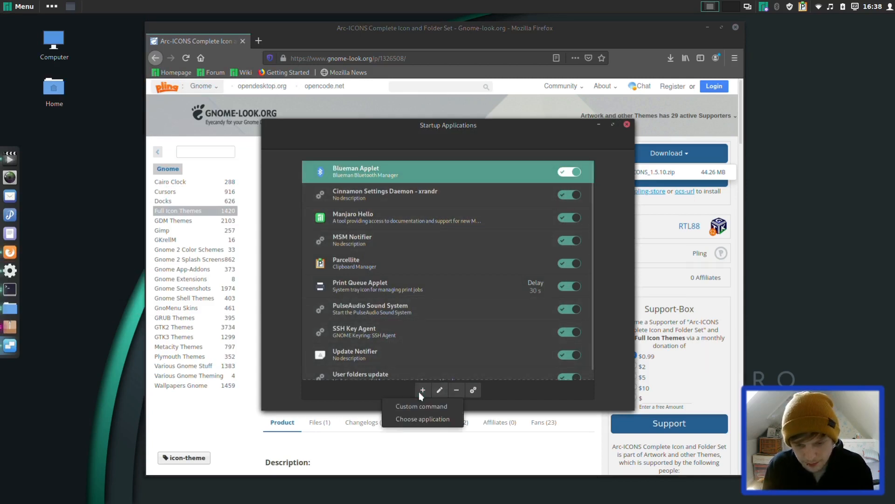
{"action": "left_click", "coordinate": [423, 419]}
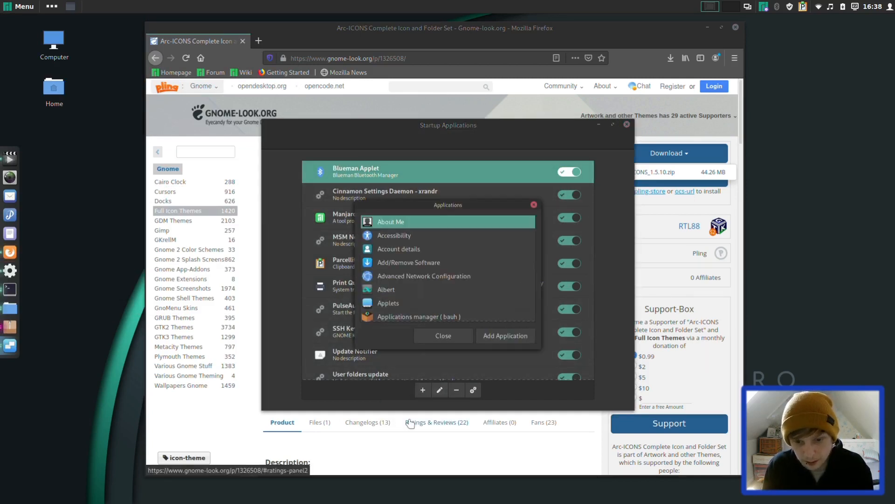
{"action": "type", "text": "piank"}
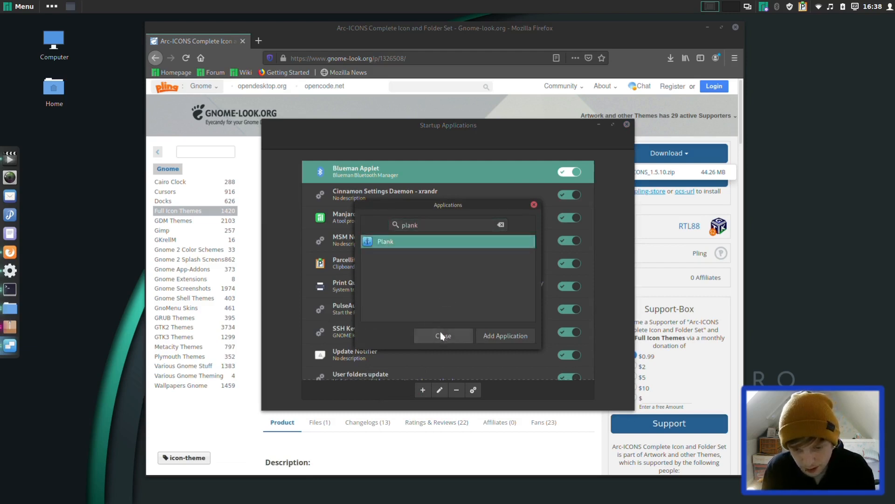
{"action": "left_click", "coordinate": [506, 336]}
{"action": "left_click", "coordinate": [423, 390]}
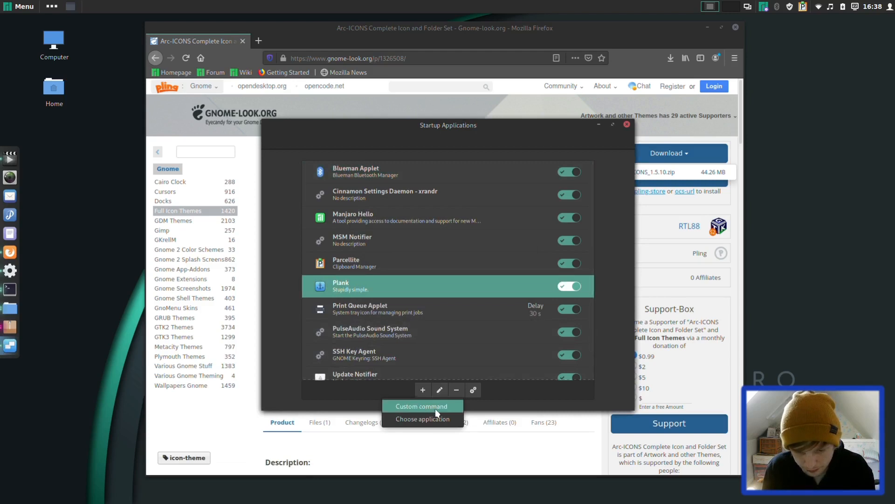
{"action": "left_click", "coordinate": [422, 419]}
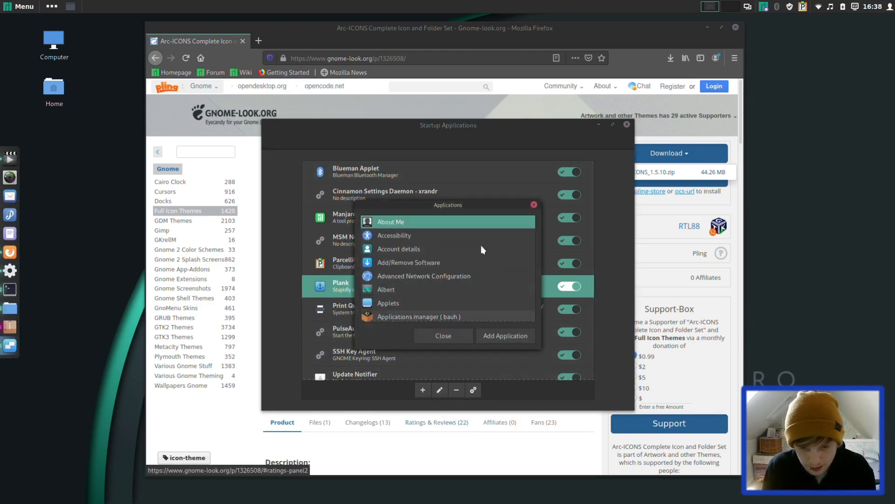
{"action": "type", "text": "al"}
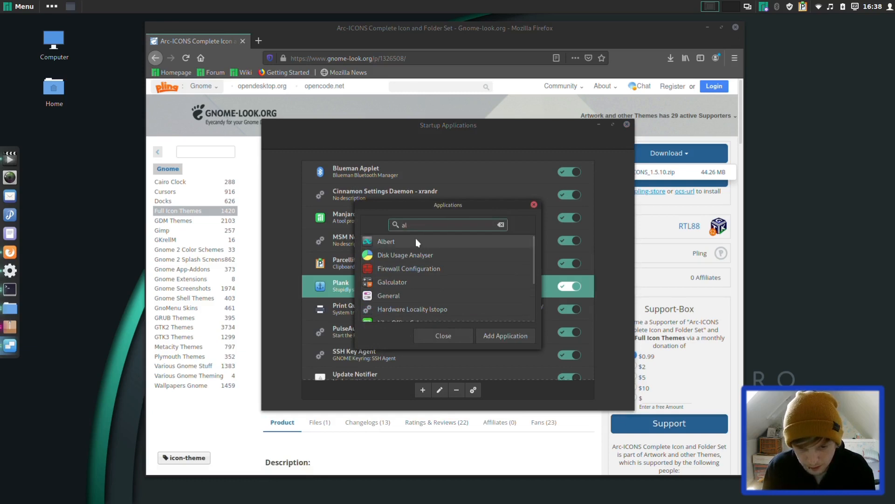
{"action": "left_click", "coordinate": [416, 241]}
{"action": "left_click", "coordinate": [495, 332]}
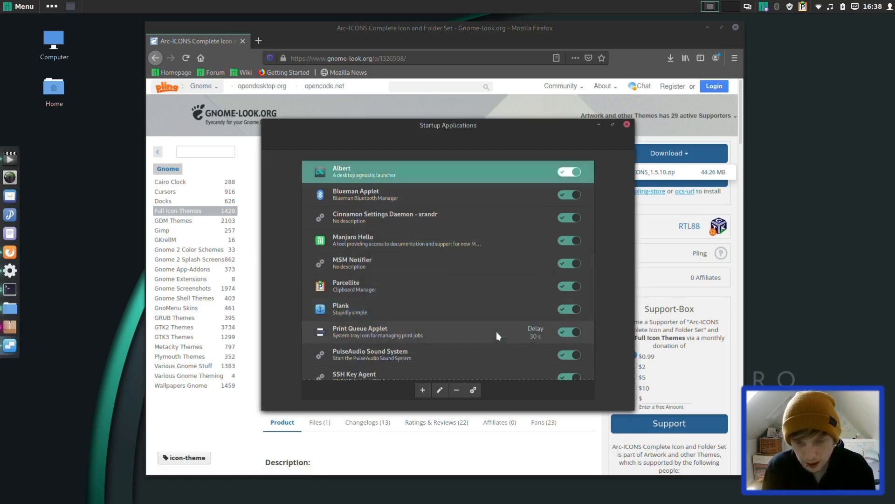
Step: Open the Windows settings from the menu, then the Keyboard settings
{"action": "key", "text": "super"}
{"action": "type", "text": "windo"}
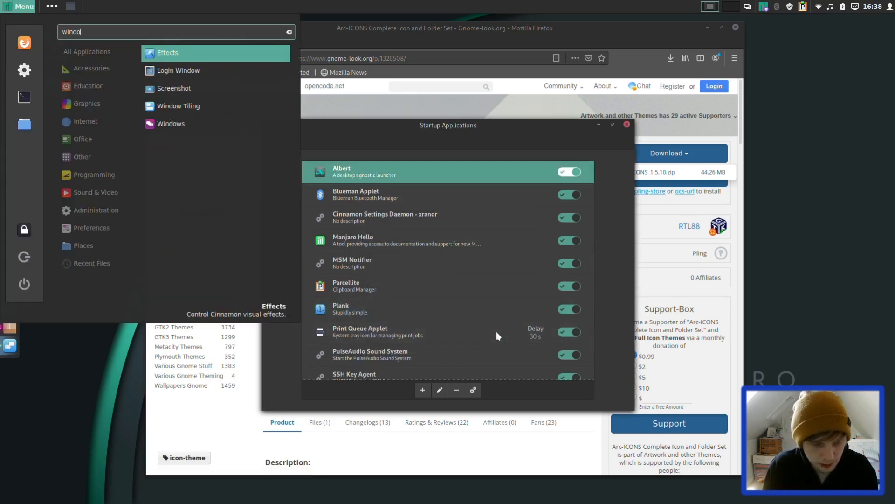
{"action": "key", "text": "Down"}
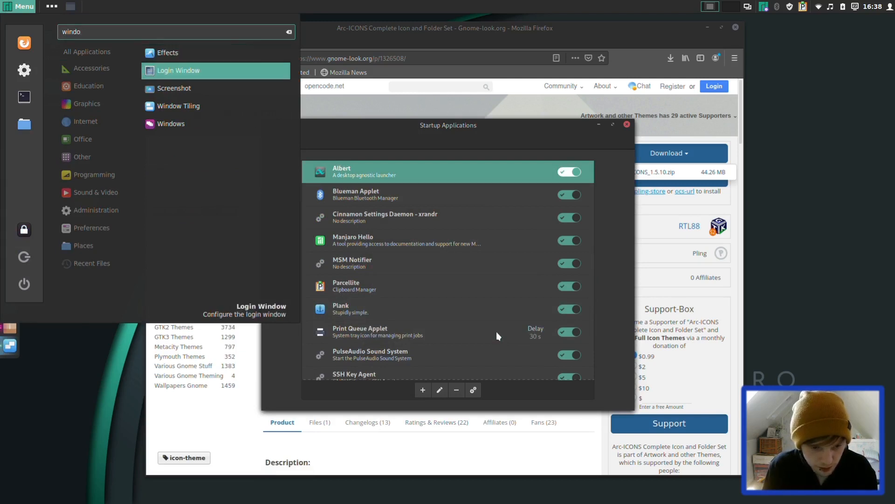
{"action": "key", "text": "Down"}
{"action": "key", "text": "Down"}
{"action": "key", "text": "Down"}
{"action": "key", "text": "Return"}
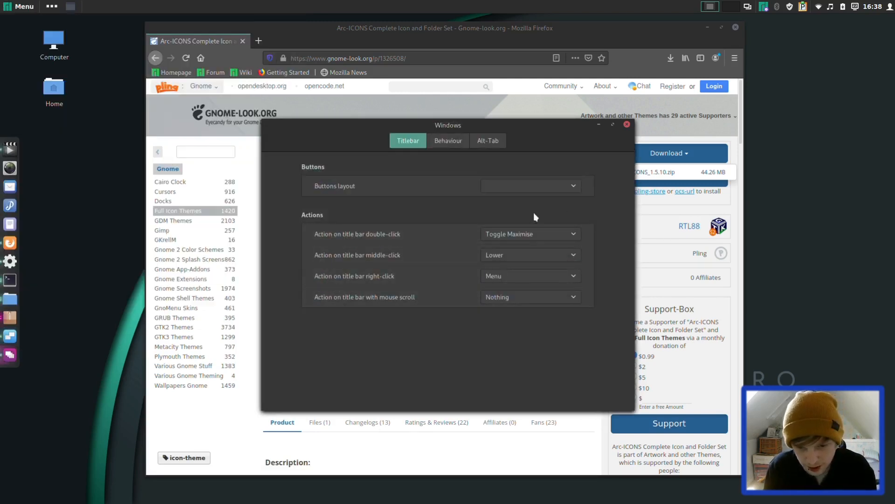
{"action": "key", "text": "super"}
{"action": "type", "text": "keyb"}
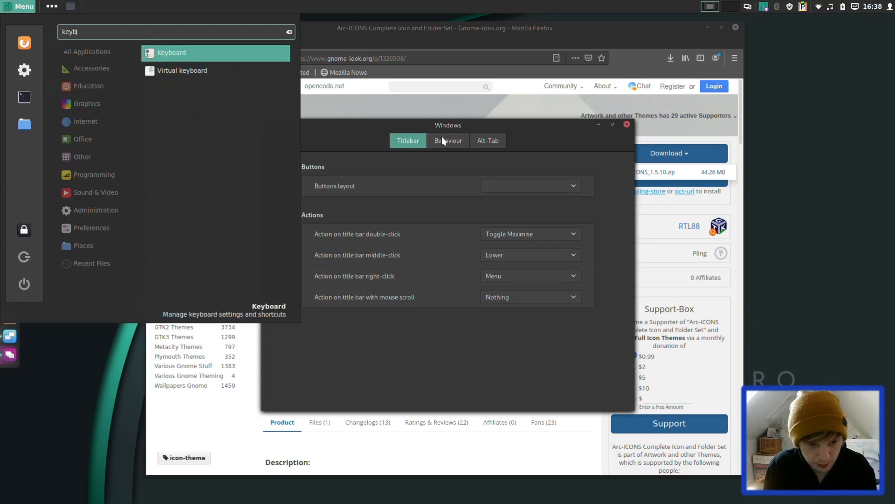
{"action": "key", "text": "Return"}
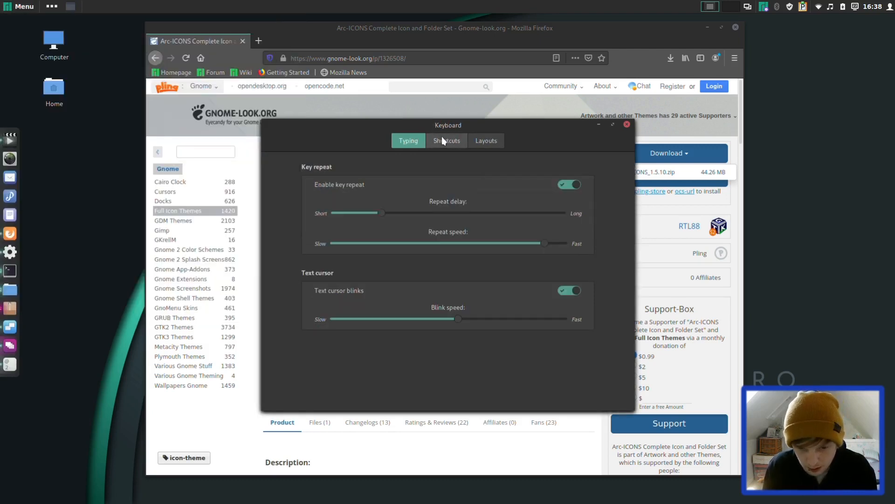
Step: Under Shortcuts > Windows, rebind Activate window menu to Ctrl+Space
{"action": "left_click", "coordinate": [452, 141]}
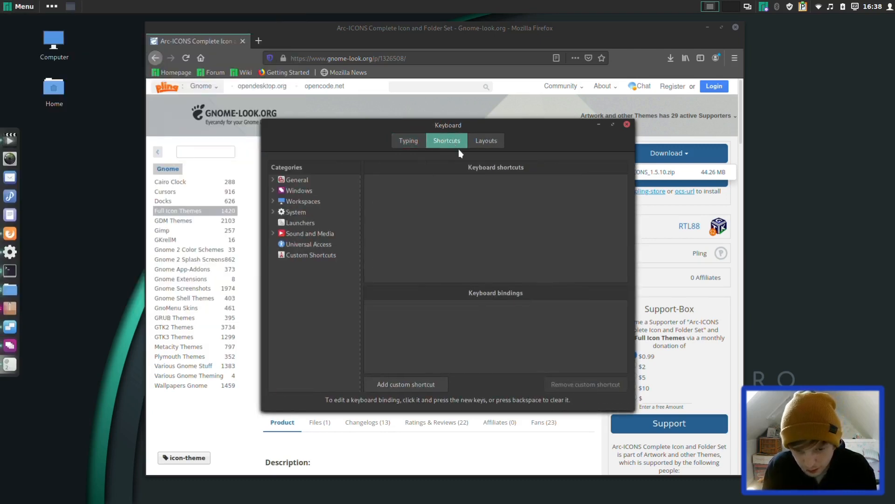
{"action": "left_click", "coordinate": [283, 192]}
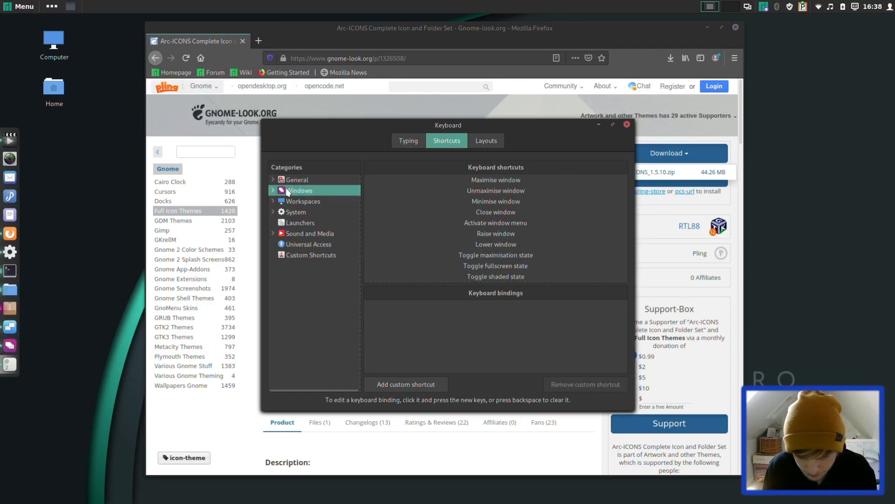
{"action": "scroll", "coordinate": [438, 235], "scroll_direction": "down", "scroll_amount": 3}
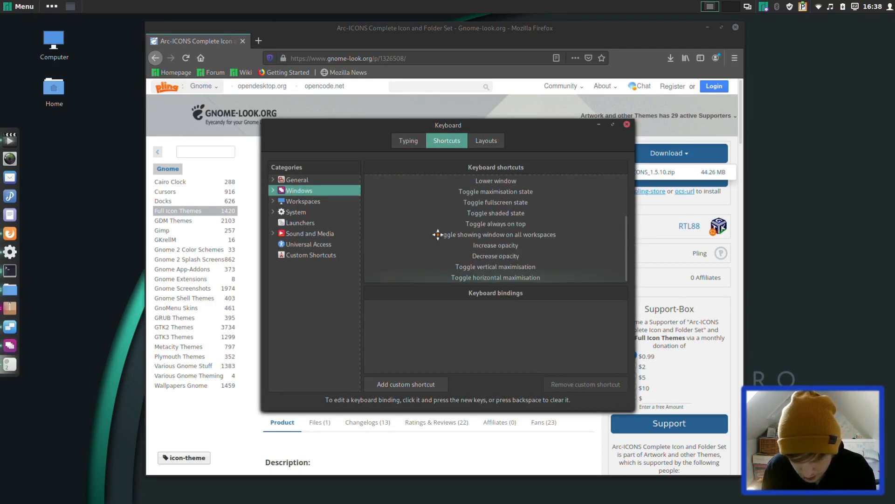
{"action": "left_click", "coordinate": [498, 278]}
{"action": "key", "text": "Up"}
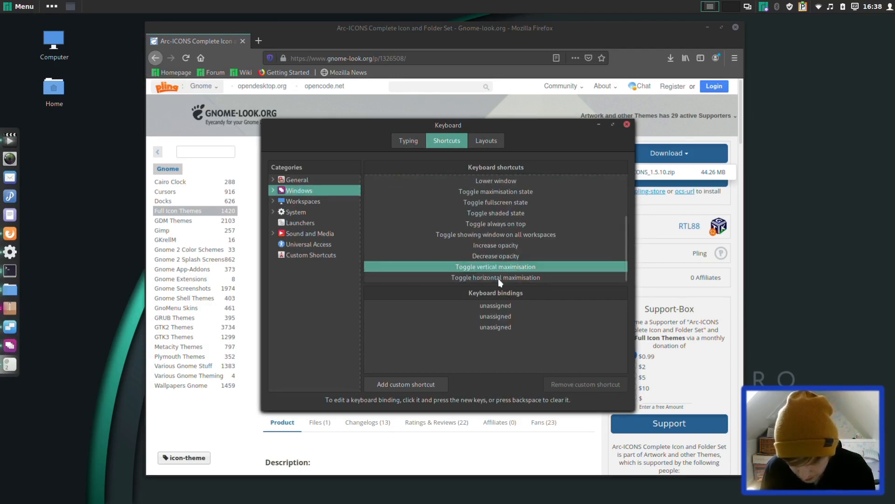
{"action": "key", "text": "Up"}
{"action": "key", "text": "Up"}
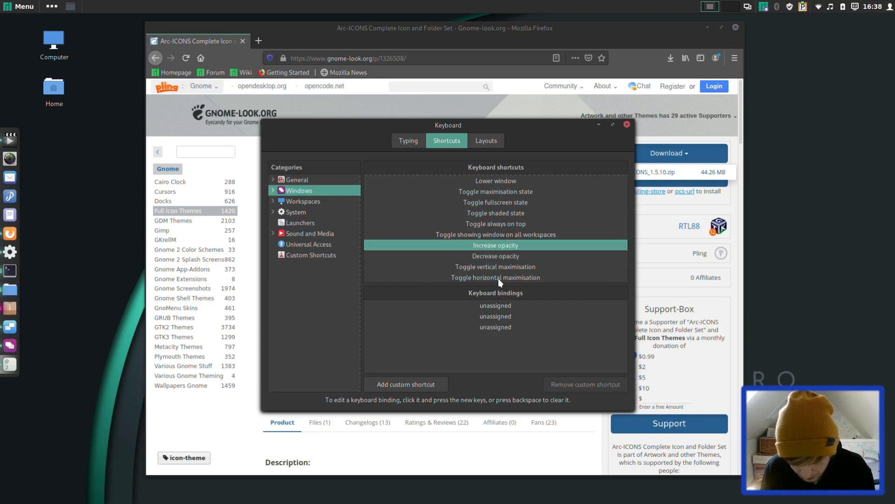
{"action": "key", "text": "Up"}
{"action": "key", "text": "Up"}
{"action": "key", "text": "Up"}
{"action": "key", "text": "Up"}
{"action": "key", "text": "Up"}
{"action": "key", "text": "Up"}
{"action": "key", "text": "Up"}
{"action": "key", "text": "Up"}
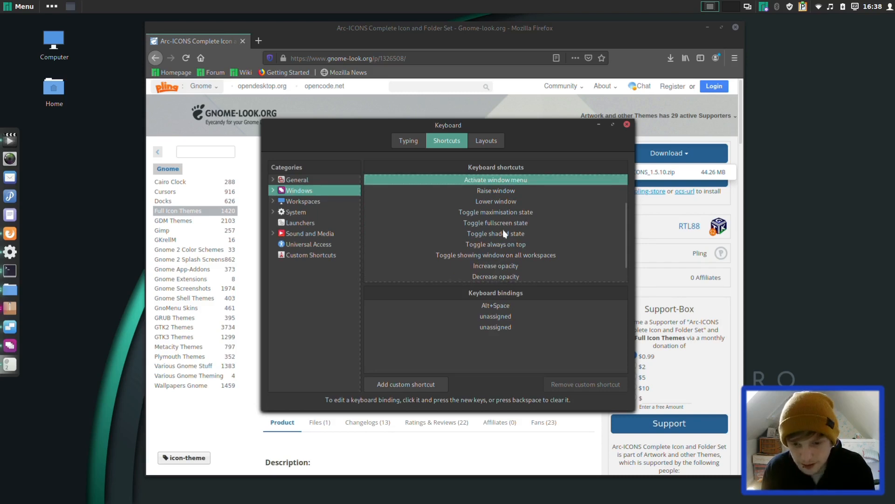
{"action": "double_click", "coordinate": [502, 306]}
{"action": "key", "text": "ctrl+space"}
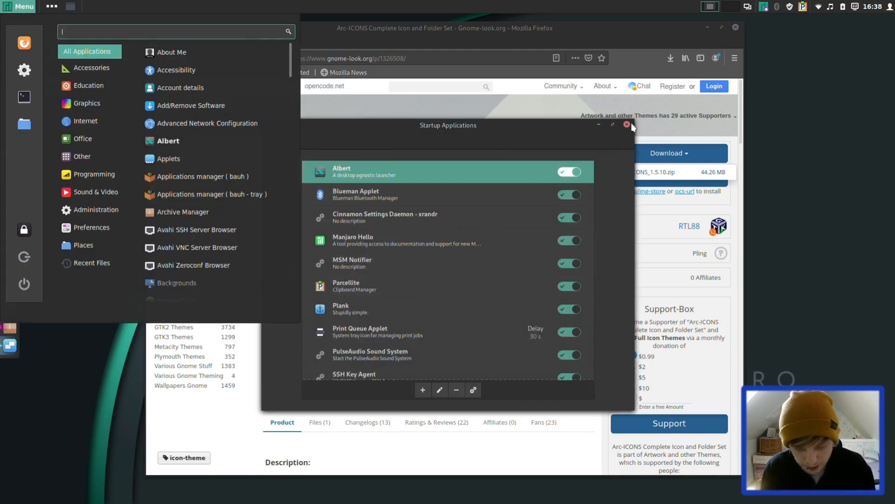
Step: Launch Albert, answer the telemetry prompt, and set its hotkey to Alt+Space
{"action": "key", "text": "Return"}
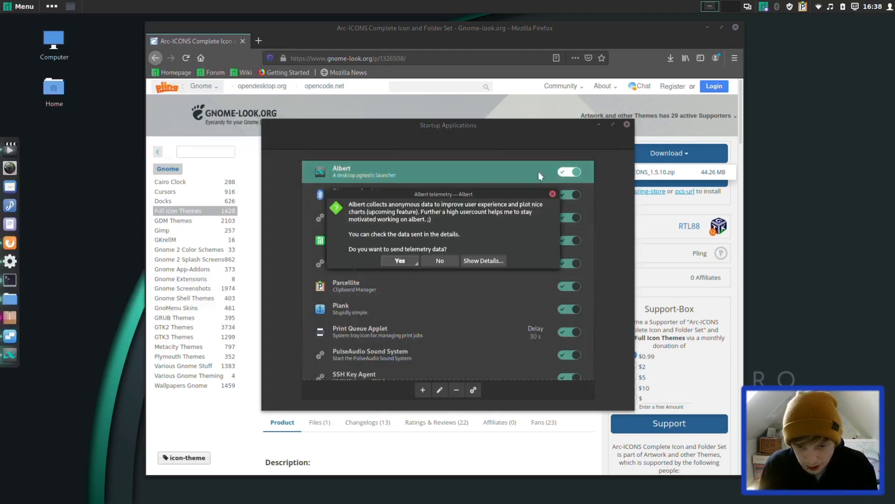
{"action": "left_click", "coordinate": [440, 255]}
{"action": "left_click", "coordinate": [440, 254]}
{"action": "left_click", "coordinate": [351, 186]}
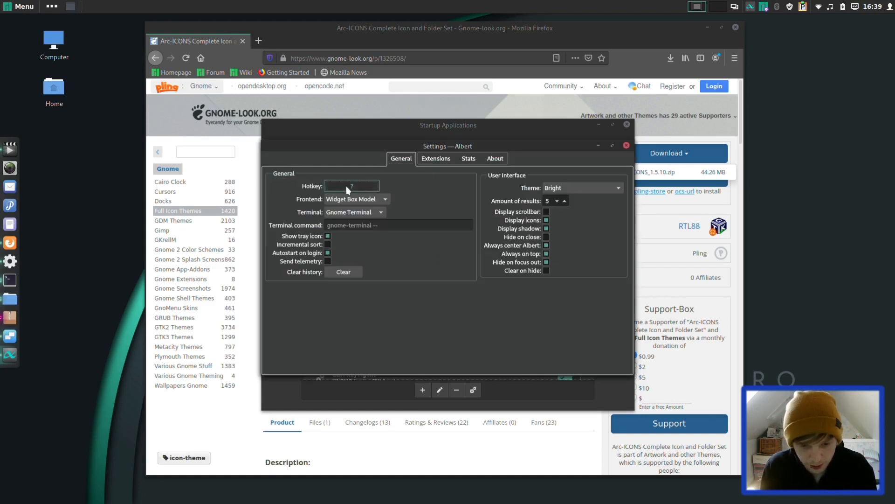
{"action": "key", "text": "alt+space"}
Step: Apply the Arc Dark Grey theme and enable Clear on hide and Hide on close
{"action": "left_click", "coordinate": [574, 187]}
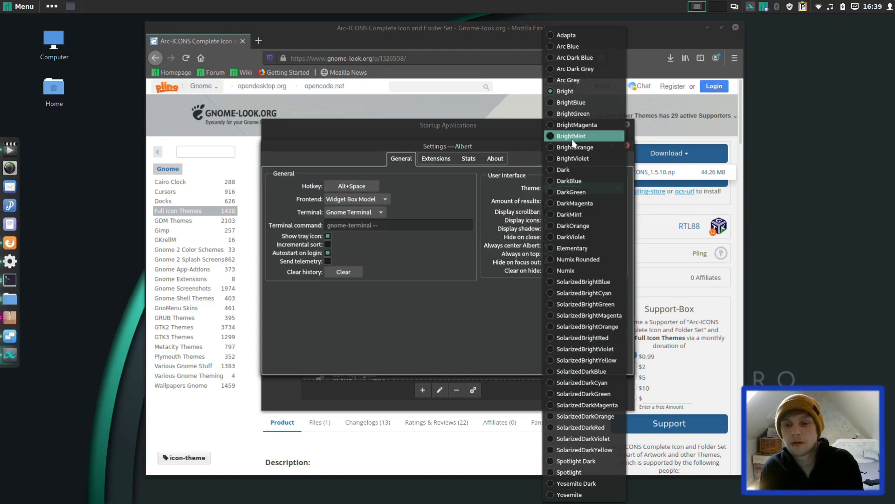
{"action": "left_click", "coordinate": [595, 68]}
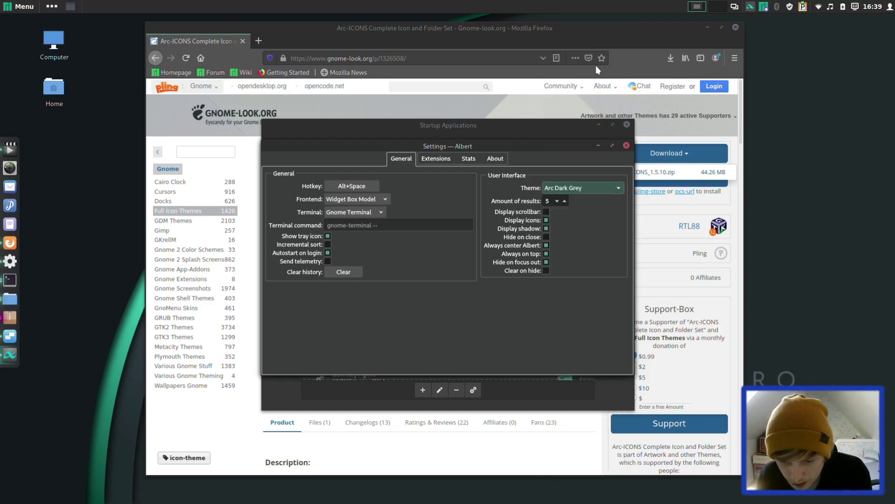
{"action": "left_click", "coordinate": [546, 270]}
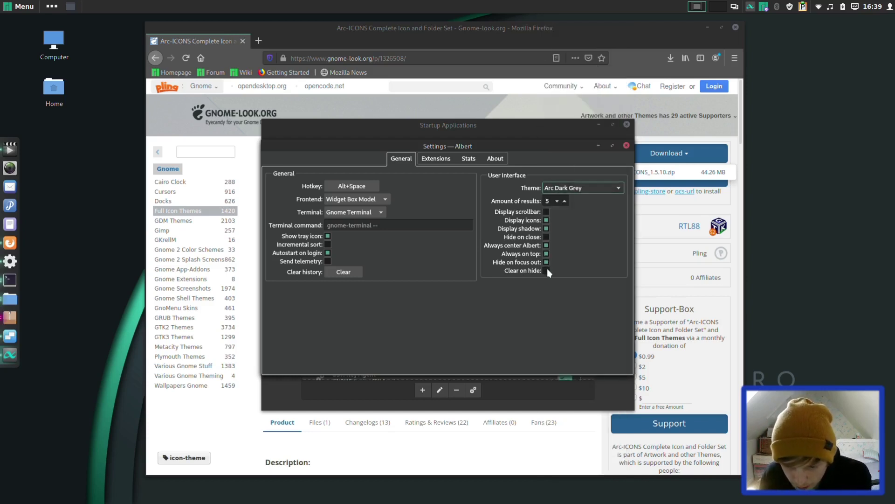
{"action": "left_click", "coordinate": [545, 236]}
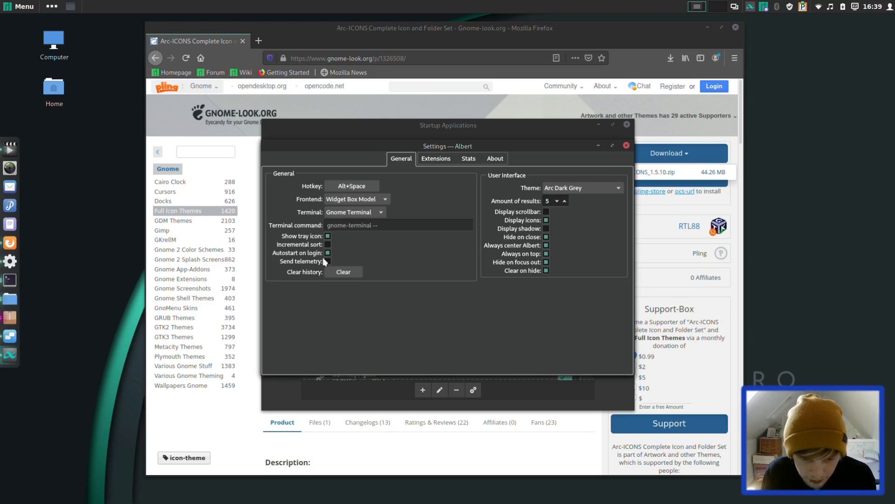
Step: Enable the Applications, Files (with images), Firefox bookmarks, Terminal and System extensions
{"action": "left_click", "coordinate": [433, 160]}
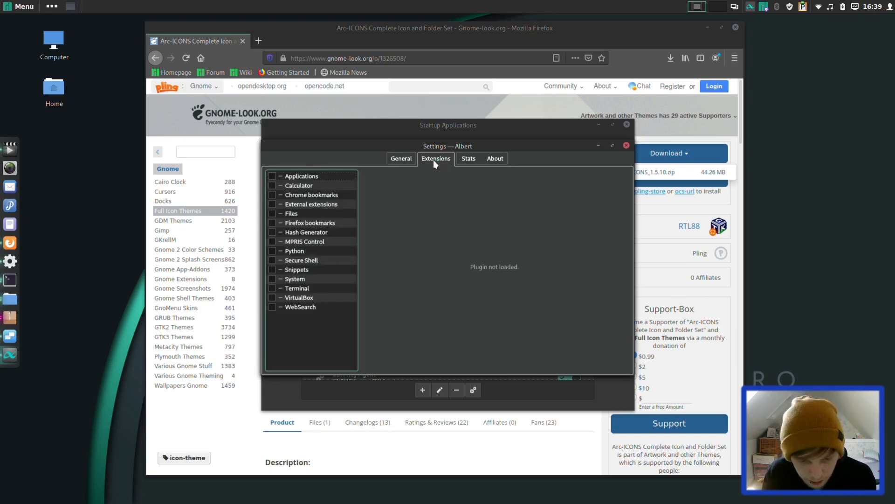
{"action": "left_click", "coordinate": [301, 175]}
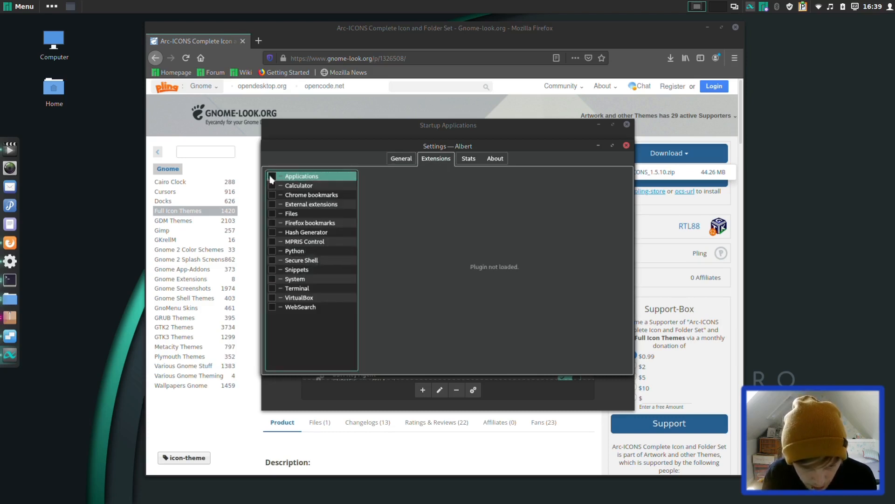
{"action": "left_click", "coordinate": [271, 179]}
{"action": "left_click", "coordinate": [274, 214]}
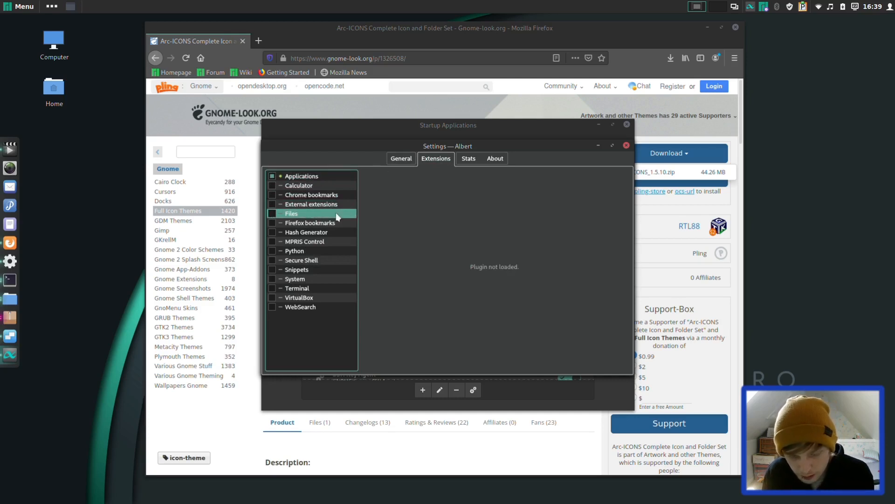
{"action": "left_click", "coordinate": [272, 214]}
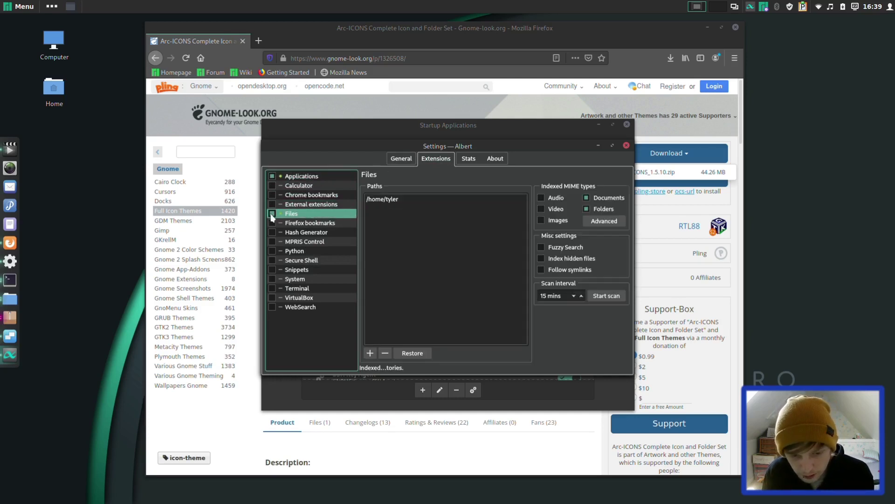
{"action": "left_click", "coordinate": [541, 217]}
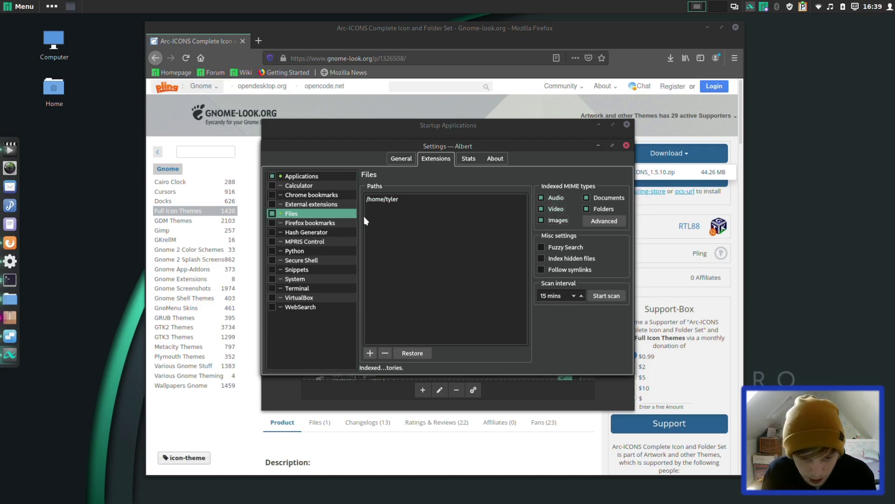
{"action": "left_click", "coordinate": [272, 223]}
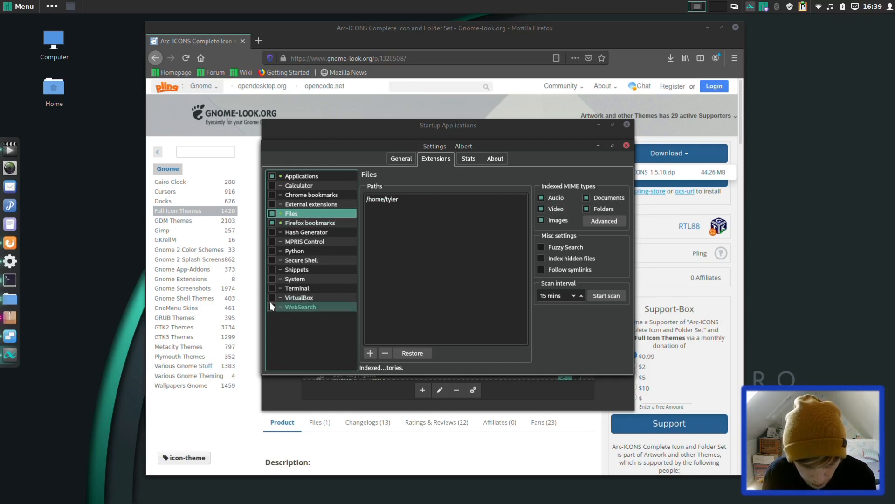
{"action": "left_click", "coordinate": [272, 289]}
{"action": "left_click", "coordinate": [273, 279]}
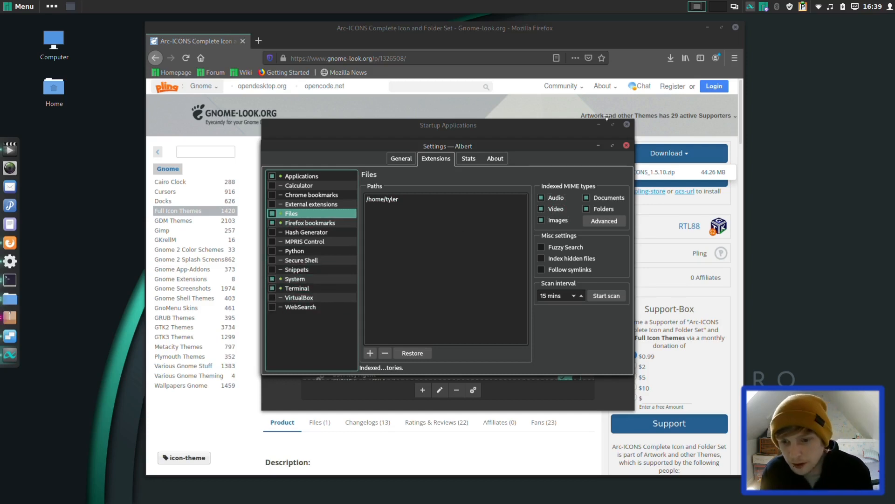
Step: Test the launcher with 'fire', then close Albert's settings and Startup Applications
{"action": "left_click", "coordinate": [627, 145]}
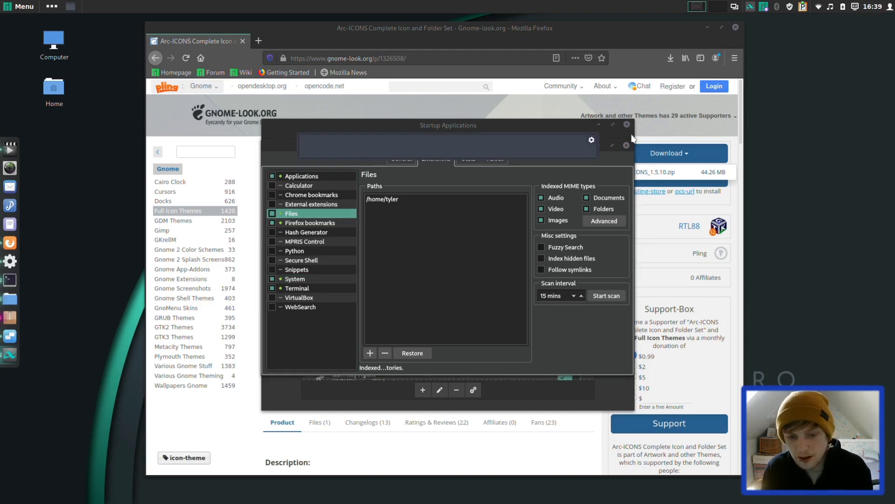
{"action": "type", "text": "fire"}
{"action": "key", "text": "BackSpace"}
{"action": "key", "text": "BackSpace"}
{"action": "key", "text": "BackSpace"}
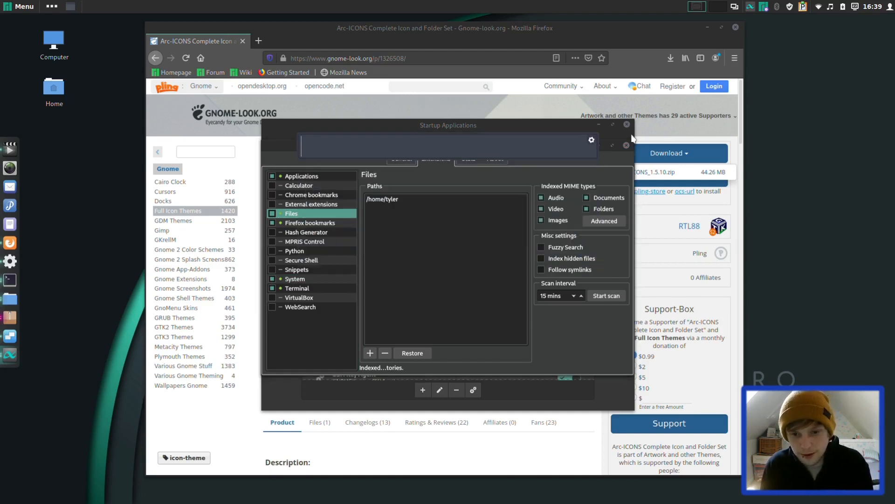
{"action": "key", "text": "Escape"}
{"action": "left_click", "coordinate": [626, 149]}
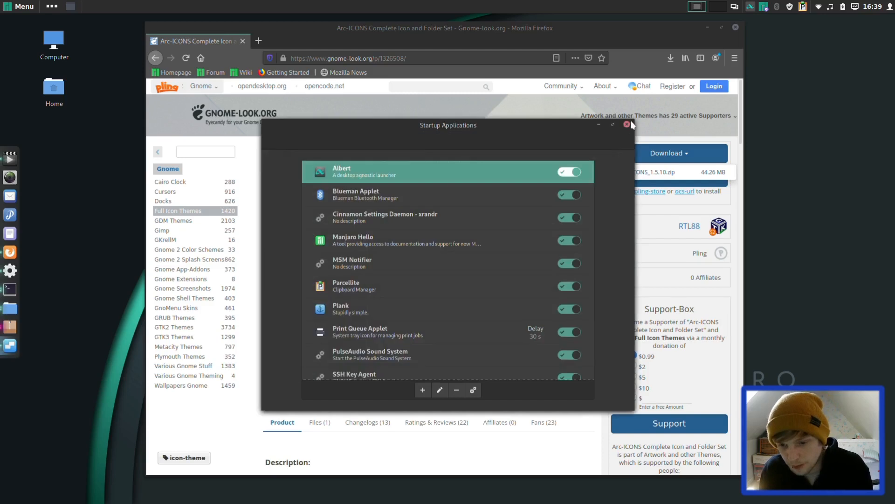
{"action": "left_click", "coordinate": [627, 126]}
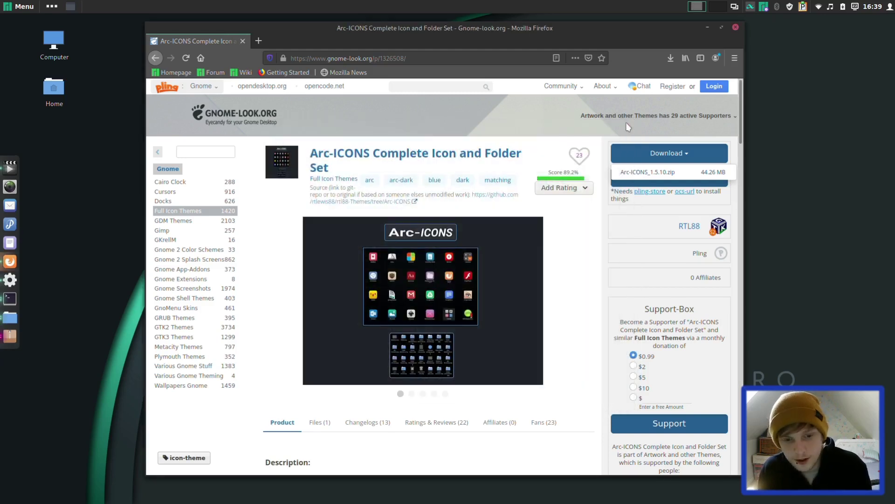
Step: Minimize Firefox, launch Nemo via Albert and view Help > About showing Nemo 4.4.2
{"action": "left_click", "coordinate": [709, 26]}
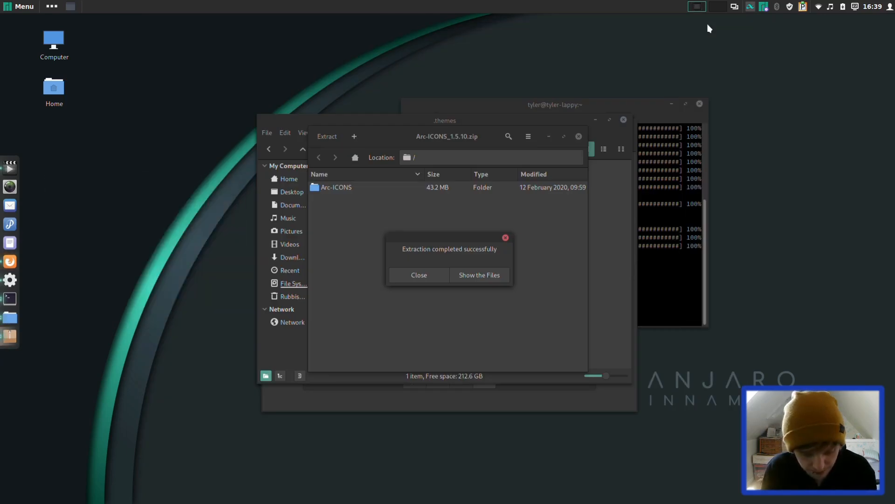
{"action": "key", "text": "ctrl+space"}
{"action": "type", "text": "n"}
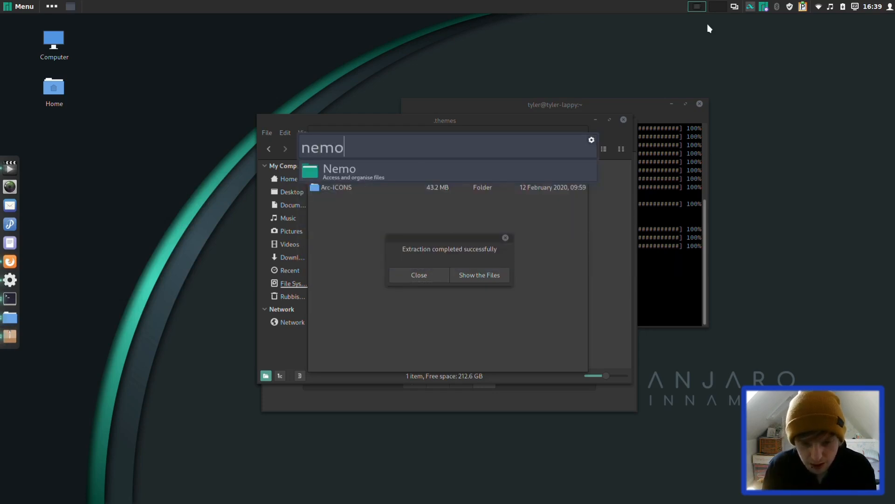
{"action": "key", "text": "Return"}
{"action": "left_click", "coordinate": [379, 133]}
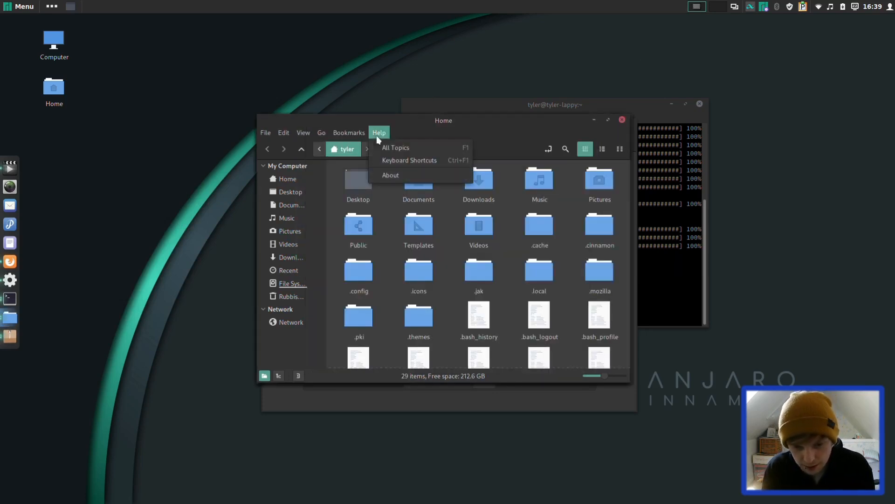
{"action": "left_click", "coordinate": [393, 173]}
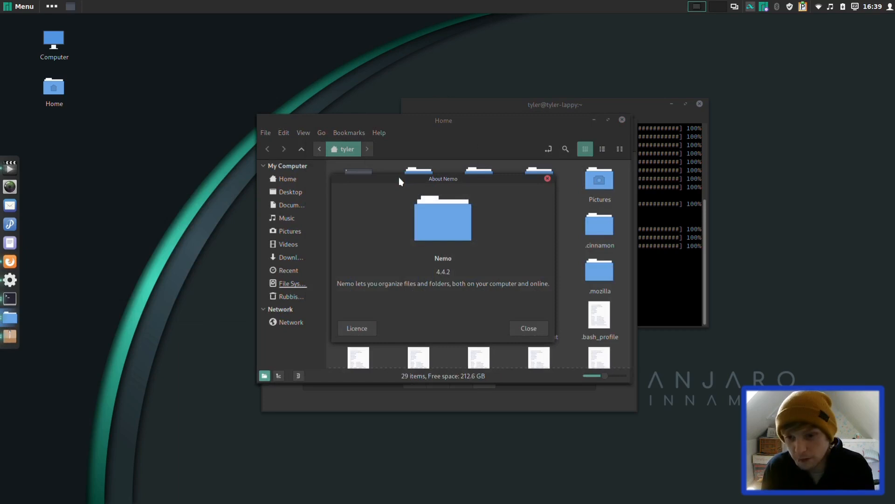
{"action": "left_click", "coordinate": [528, 328]}
{"action": "key", "text": "super"}
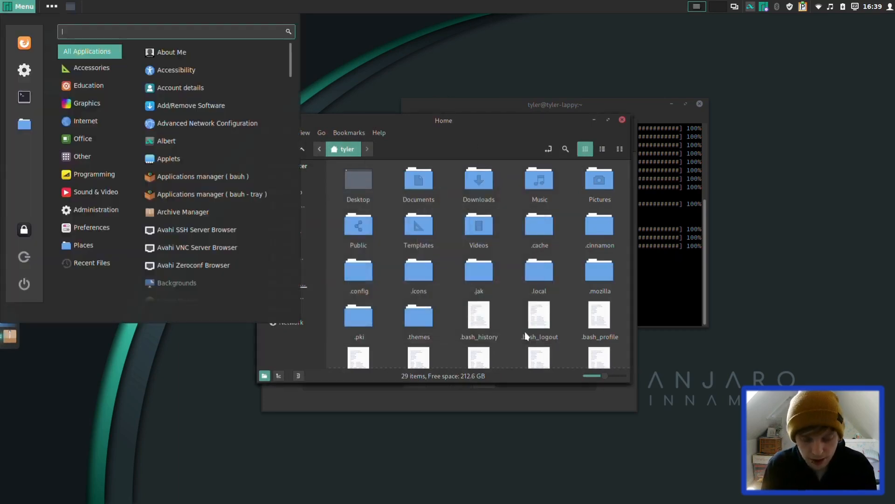
{"action": "type", "text": "libre"}
Step: Launch LibreOffice and view About (version 6.3.4.2), then run htop in a new terminal
{"action": "key", "text": "Return"}
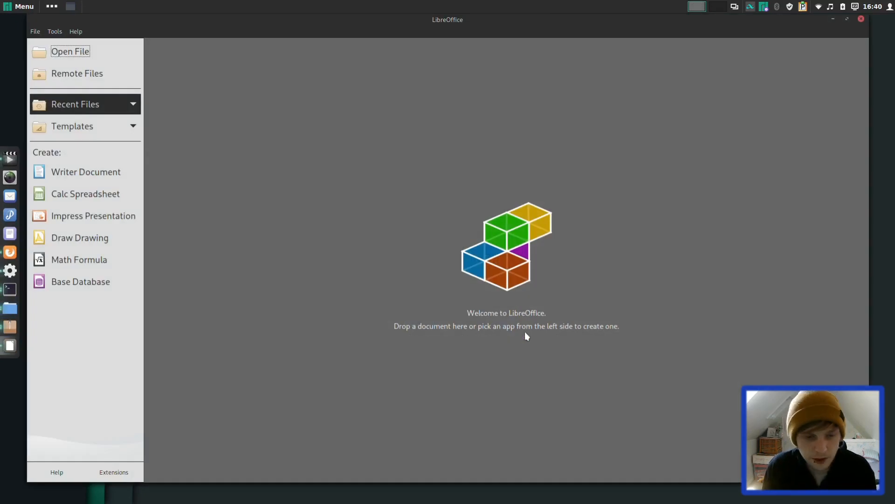
{"action": "left_click", "coordinate": [54, 31]}
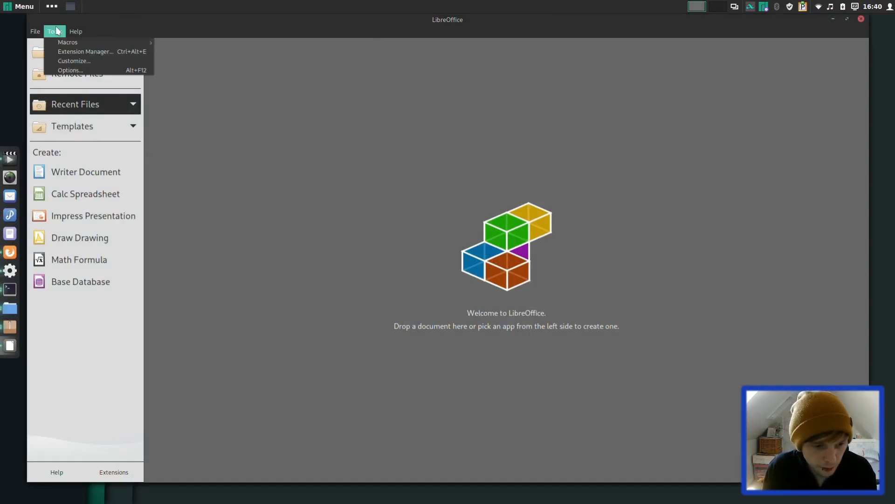
{"action": "left_click", "coordinate": [79, 141]}
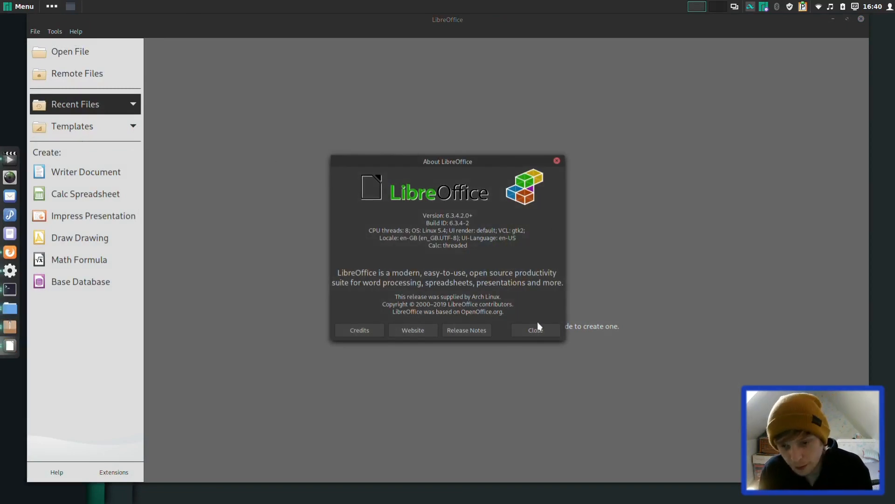
{"action": "key", "text": "ctrl+alt+t"}
{"action": "type", "text": "htop"}
{"action": "key", "text": "Return"}
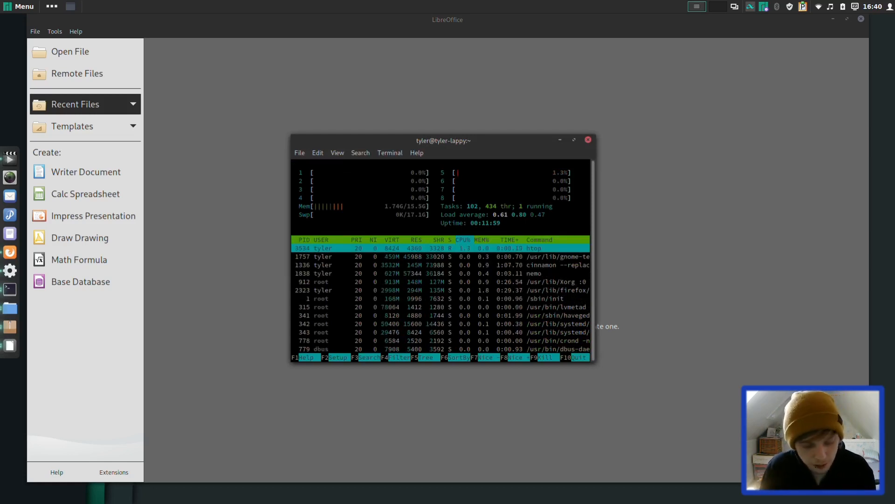
{"action": "type", "text": "q"}
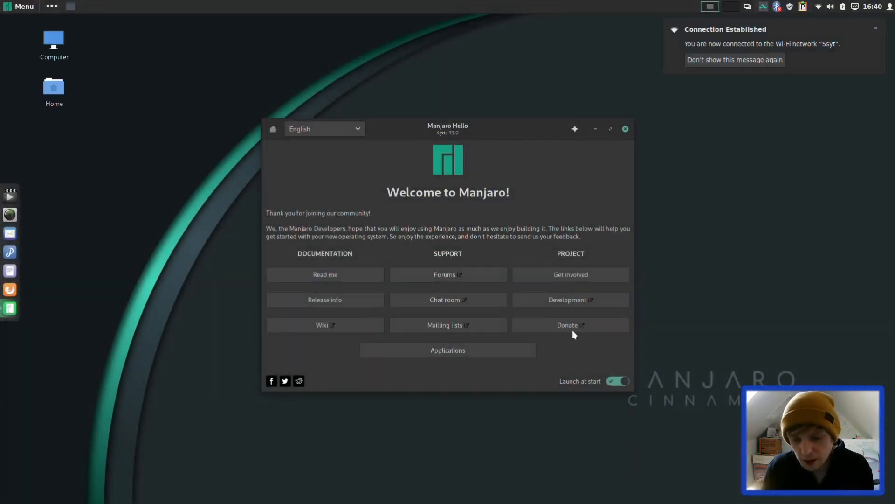
Step: Turn off Launch at start in Manjaro Hello, close it, and run htop in a new terminal
{"action": "left_click", "coordinate": [619, 382]}
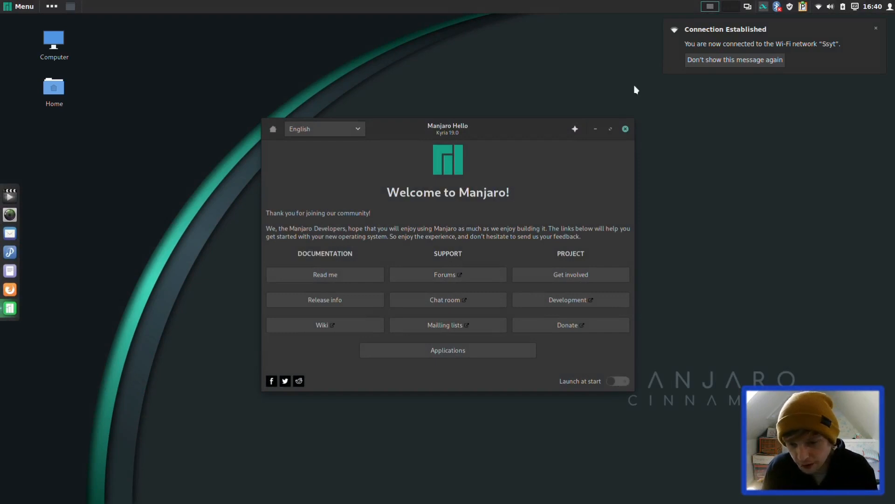
{"action": "left_click", "coordinate": [626, 130]}
{"action": "key", "text": "ctrl+alt+t"}
{"action": "type", "text": "htop"}
{"action": "key", "text": "Return"}
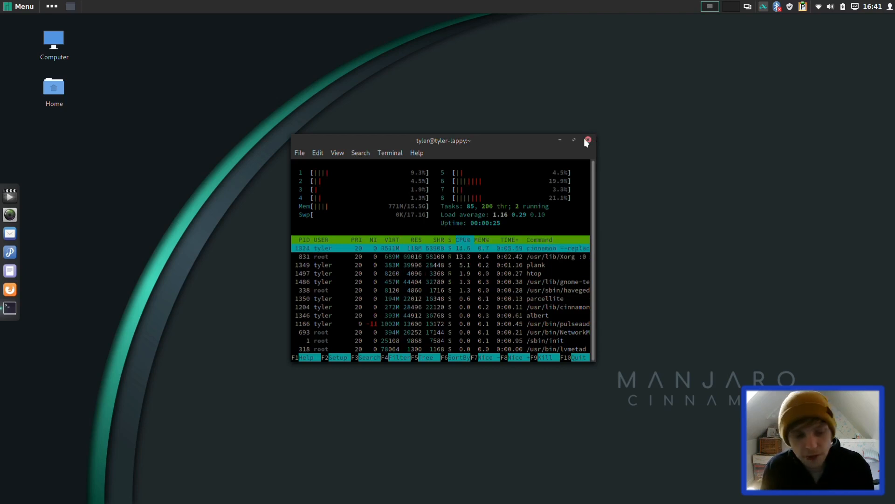
Step: Attempt to close the terminal twice, cancelling the close prompt each time
{"action": "left_click", "coordinate": [587, 143]}
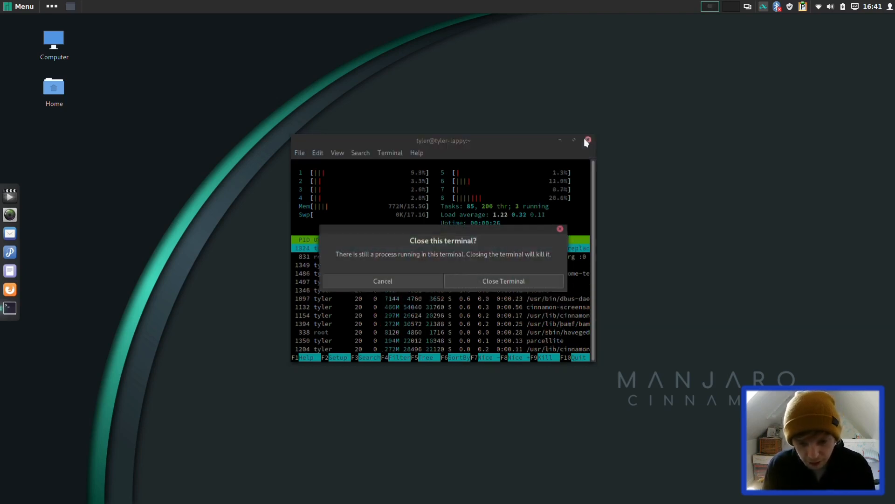
{"action": "left_click", "coordinate": [395, 278]}
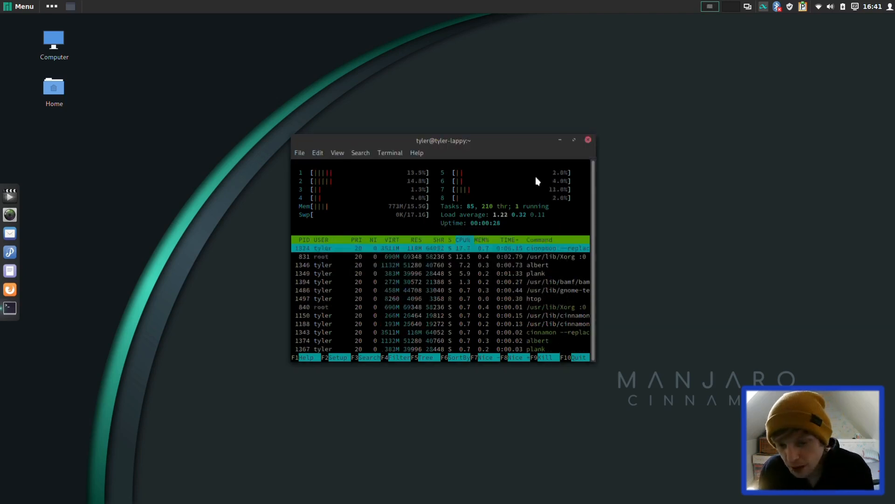
{"action": "left_click", "coordinate": [589, 141]}
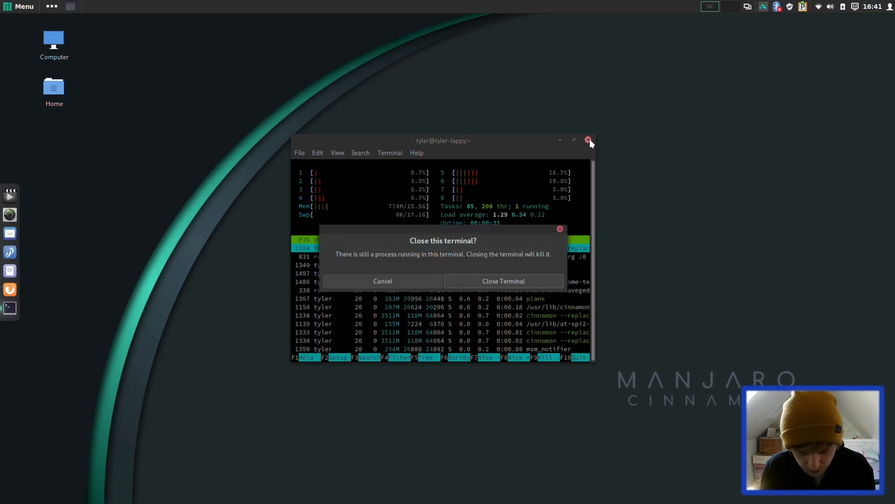
{"action": "left_click", "coordinate": [383, 281]}
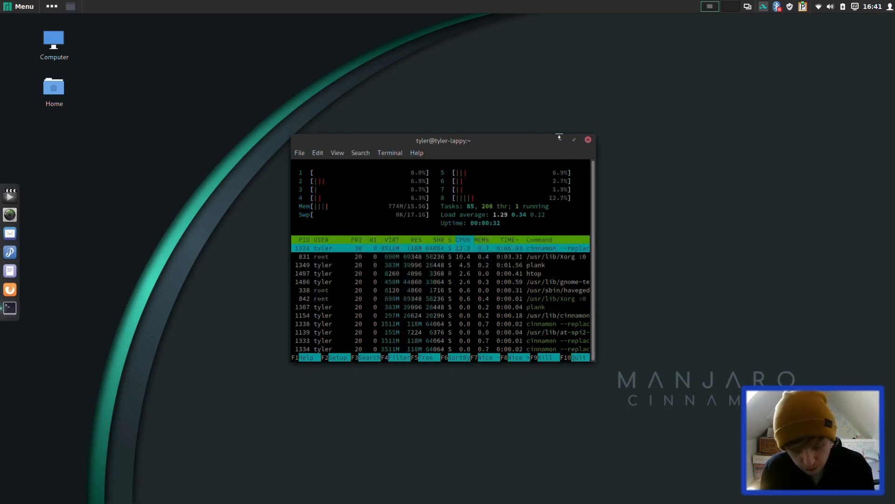
{"action": "type", "text": "qexit"}
Step: Exit the terminal, launch Extensions via the launcher and install Transparent panels from Download
{"action": "key", "text": "Return"}
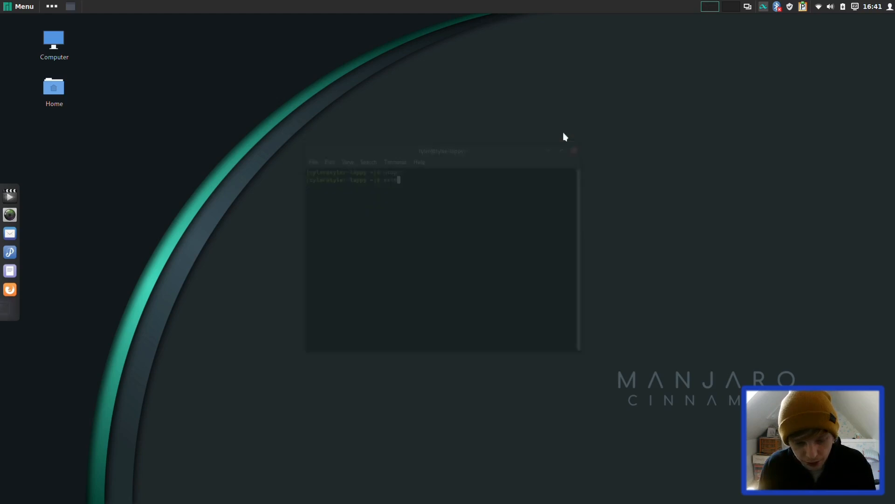
{"action": "key", "text": "alt+F2"}
{"action": "type", "text": "ex"}
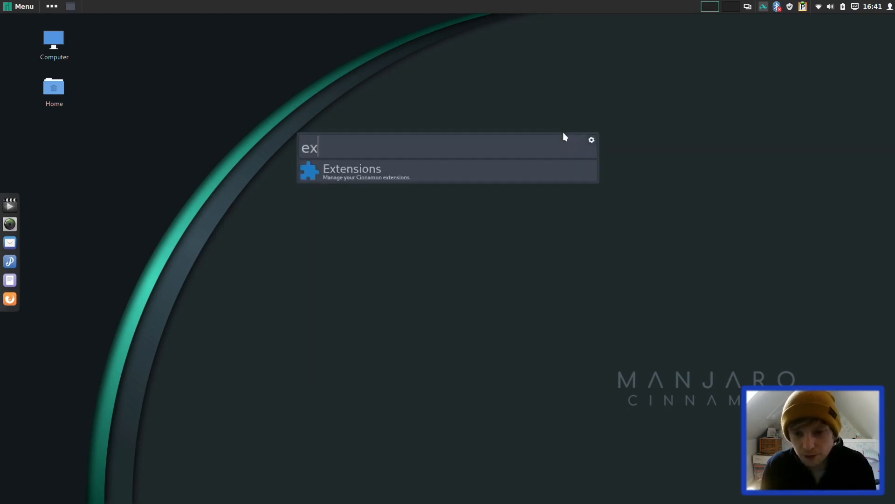
{"action": "key", "text": "Return"}
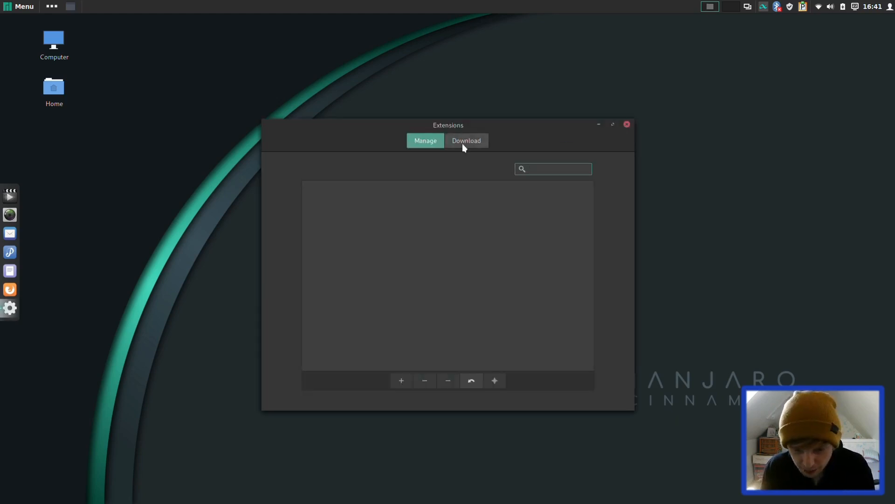
{"action": "left_click", "coordinate": [462, 143]}
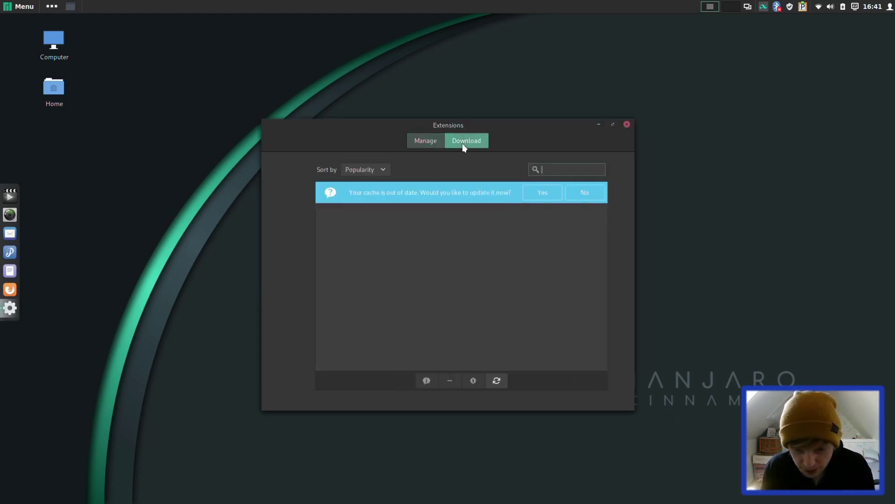
{"action": "left_click", "coordinate": [527, 199]}
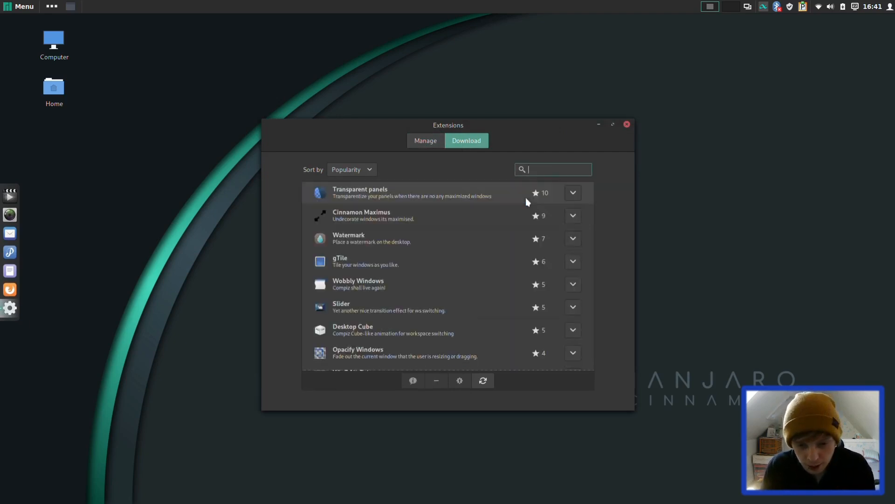
{"action": "left_click", "coordinate": [489, 195]}
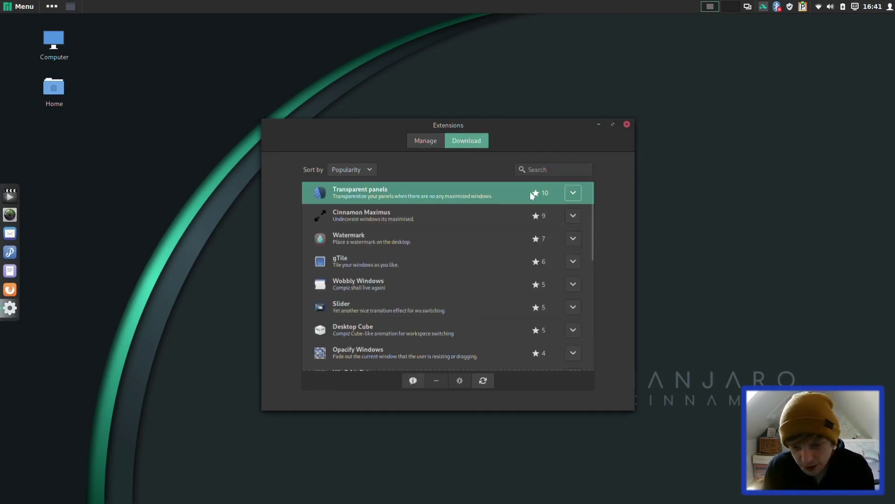
{"action": "left_click", "coordinate": [573, 193]}
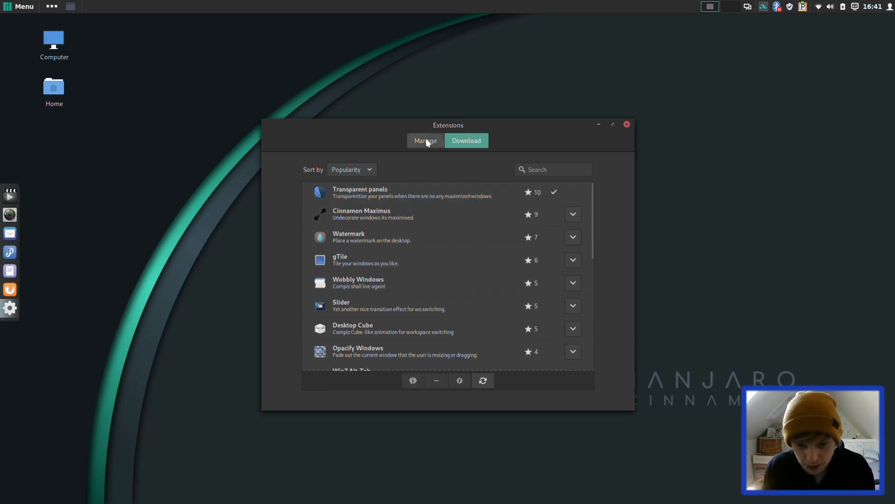
Step: Enable Transparent panels, set its transparency type to Semi-transparent, and close both windows
{"action": "left_click", "coordinate": [427, 138]}
{"action": "left_click", "coordinate": [539, 192]}
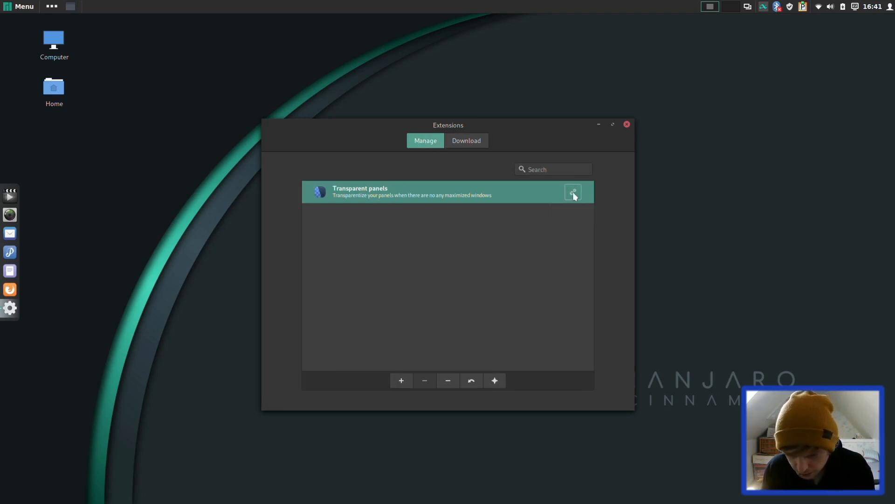
{"action": "left_click", "coordinate": [401, 380]}
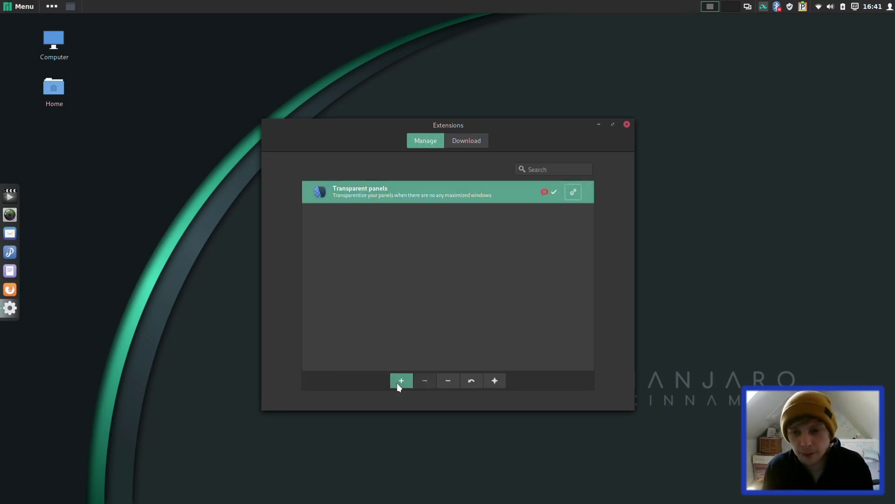
{"action": "left_click", "coordinate": [573, 192]}
{"action": "left_click", "coordinate": [560, 165]}
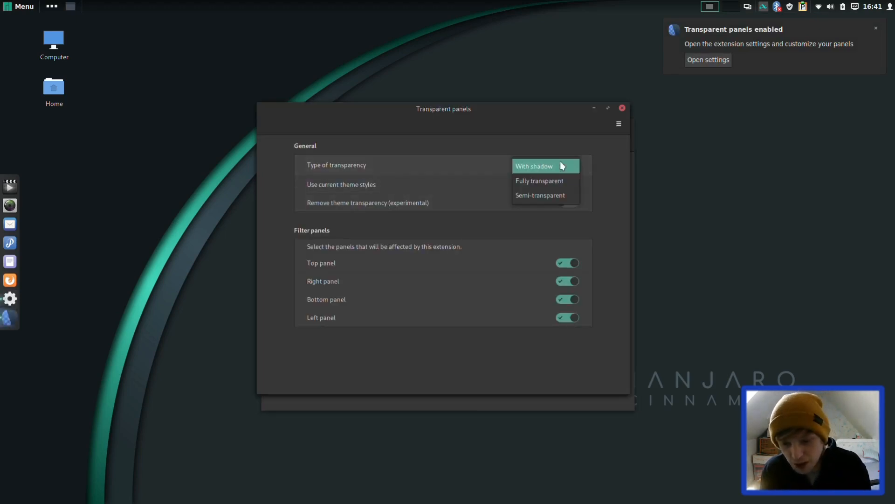
{"action": "left_click", "coordinate": [566, 195]}
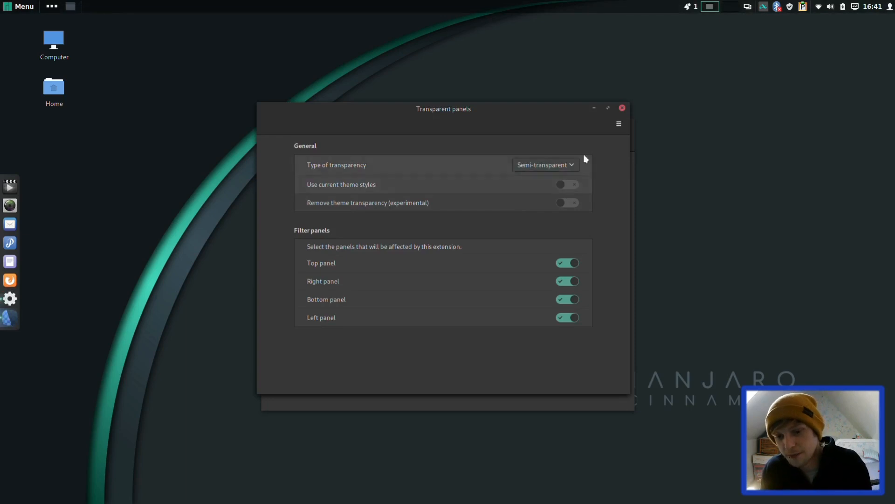
{"action": "left_click", "coordinate": [622, 108]}
{"action": "left_click", "coordinate": [627, 125]}
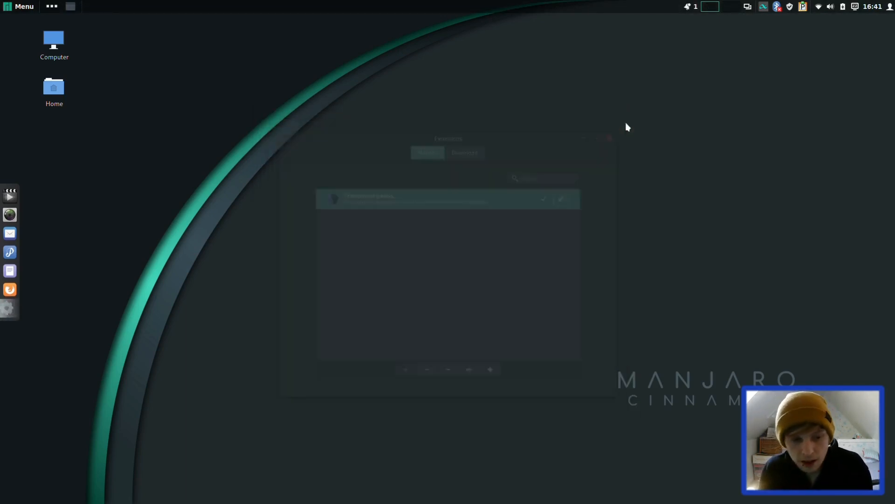
Step: Choose the scrabble-cinnamon Scrabble-tiles image as the desktop wallpaper from the desktop's background chooser
{"action": "right_click", "coordinate": [496, 172]}
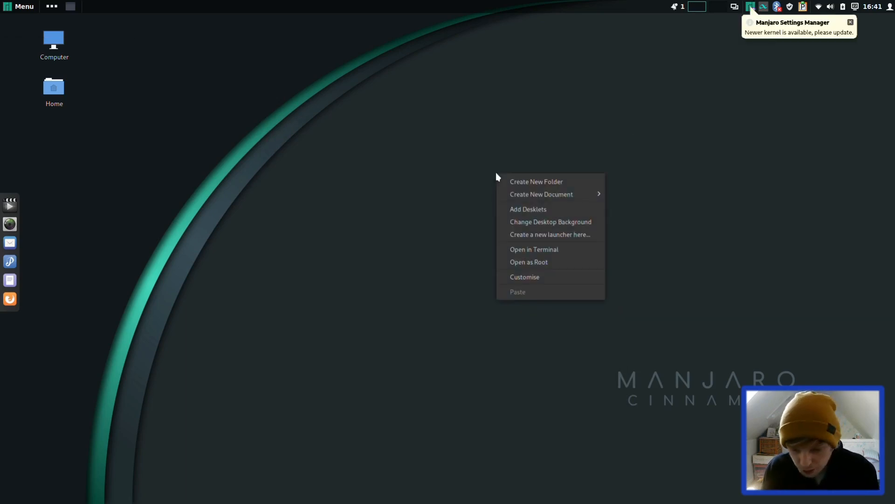
{"action": "left_click", "coordinate": [556, 222]}
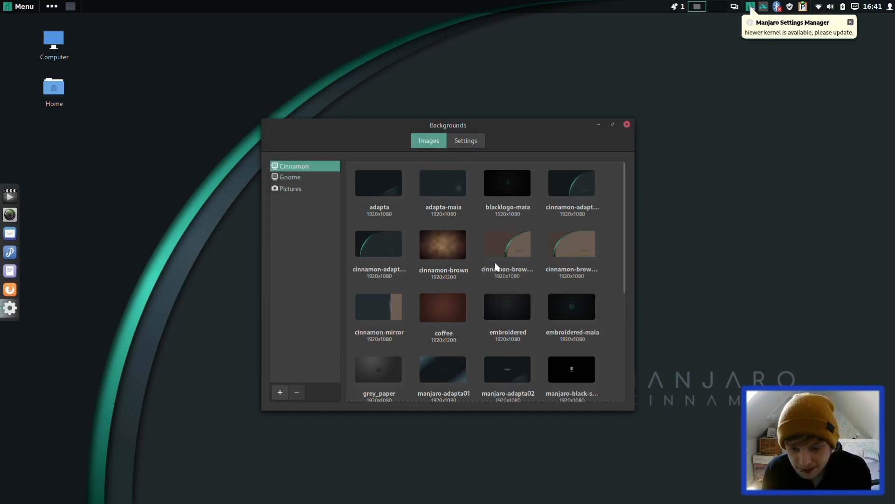
{"action": "scroll", "coordinate": [509, 336], "scroll_direction": "down", "scroll_amount": 5}
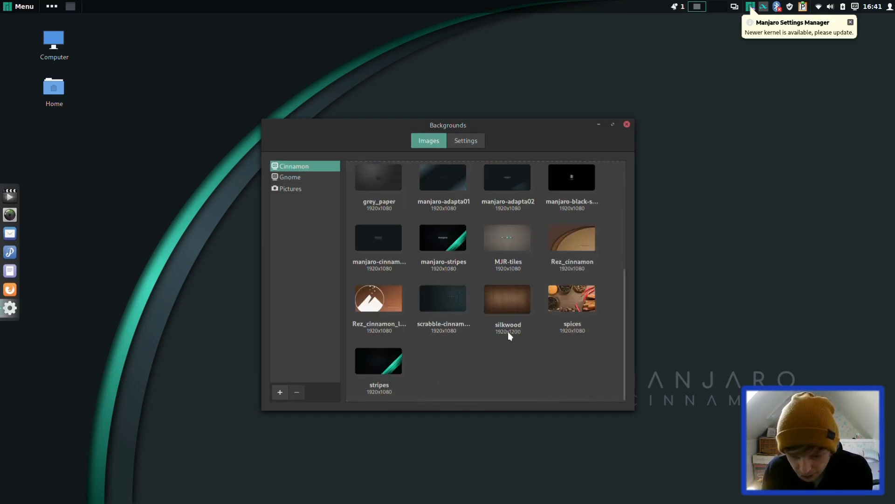
{"action": "left_click", "coordinate": [432, 303]}
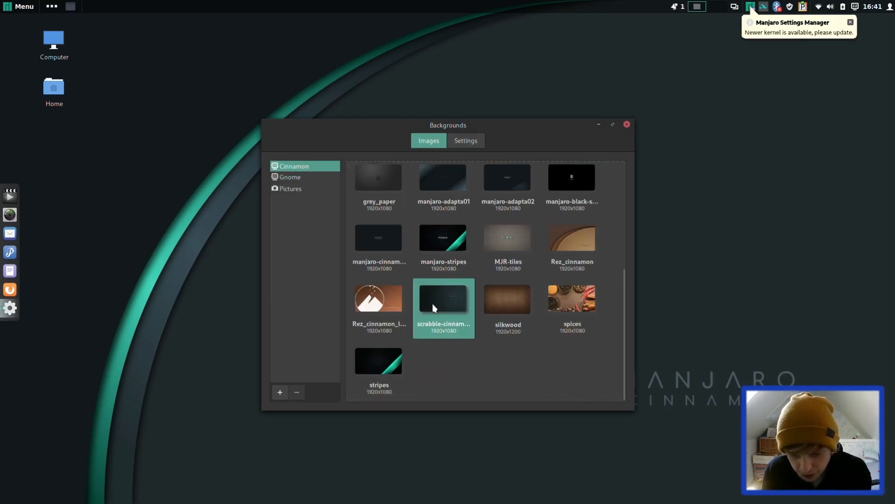
{"action": "left_click", "coordinate": [628, 125]}
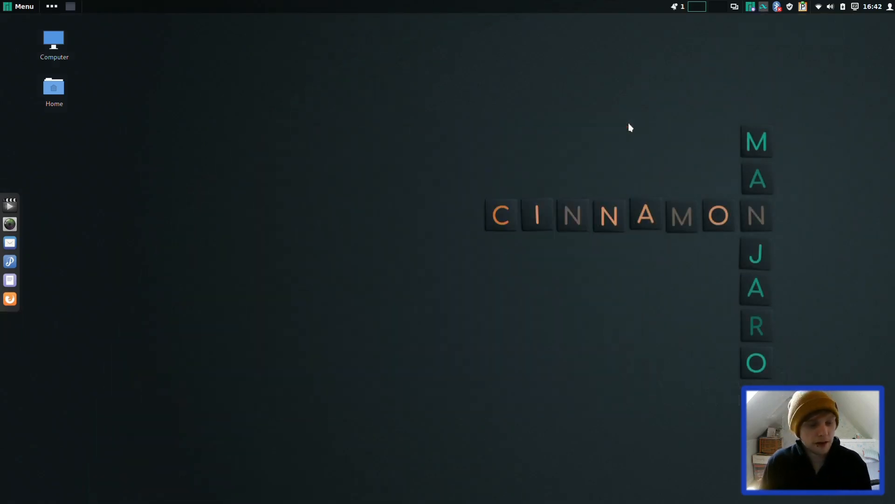
Step: Launch Mouse and Touchpad from the menu and switch off Reverse scrolling direction for the touchpad
{"action": "key", "text": "super"}
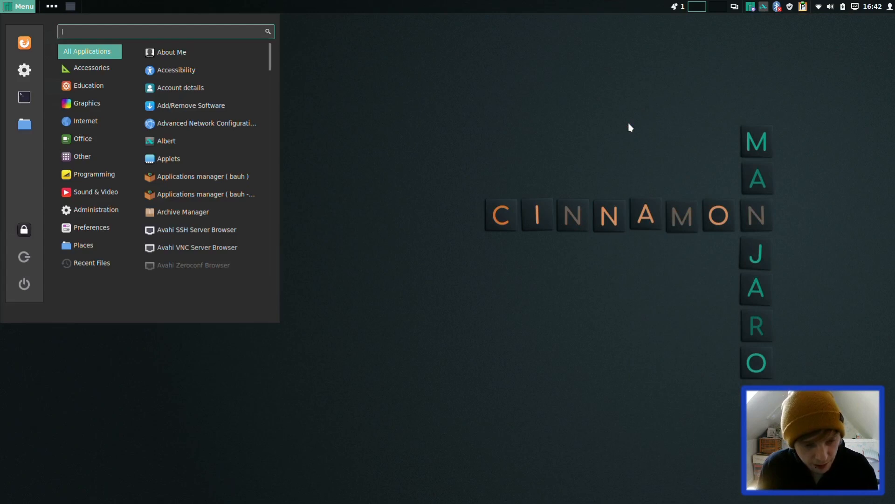
{"action": "type", "text": "mouse"}
{"action": "key", "text": "Return"}
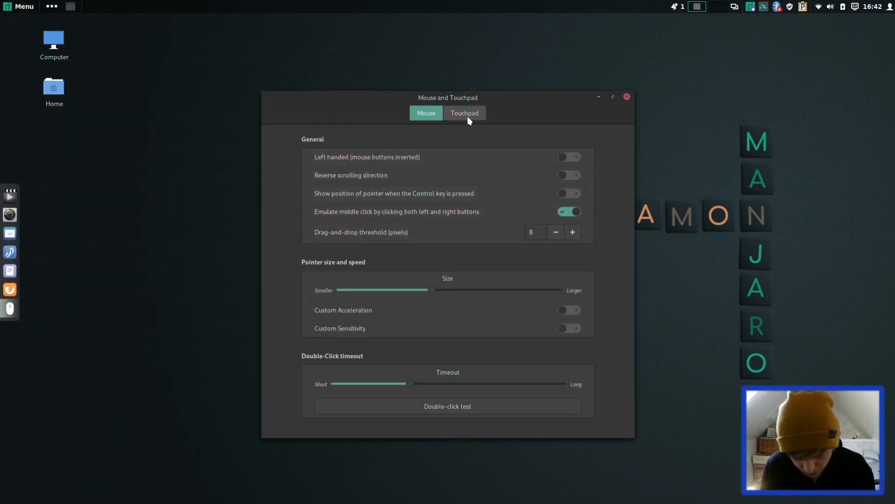
{"action": "left_click", "coordinate": [464, 115]}
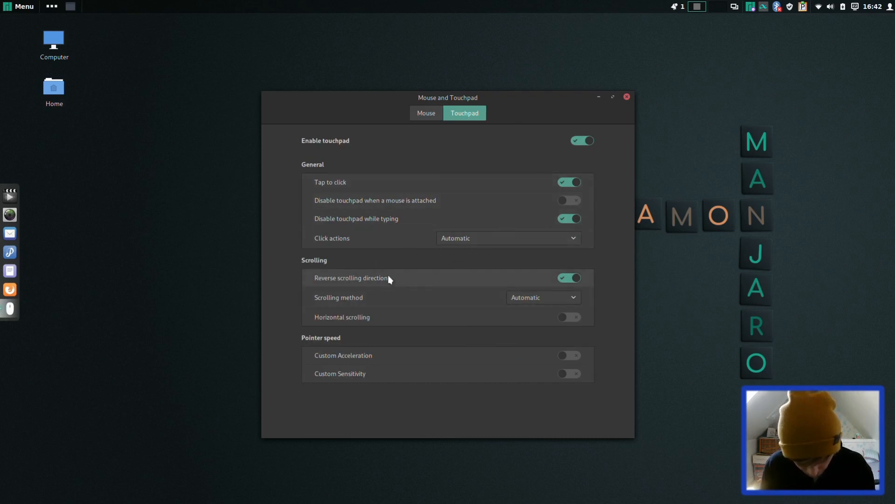
{"action": "left_click", "coordinate": [567, 279]}
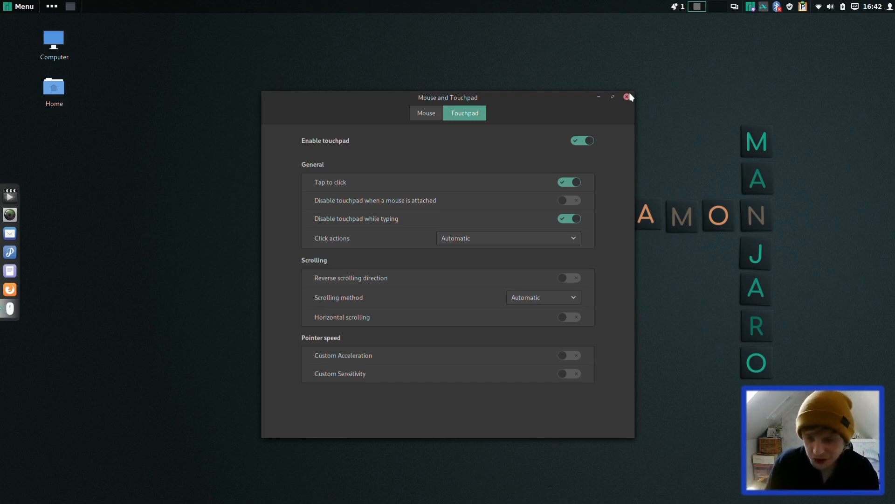
Step: Launch Disks, select the 237 GB Ext4 Partition 2 and start Benchmark Partition from its gear menu
{"action": "left_click", "coordinate": [627, 97]}
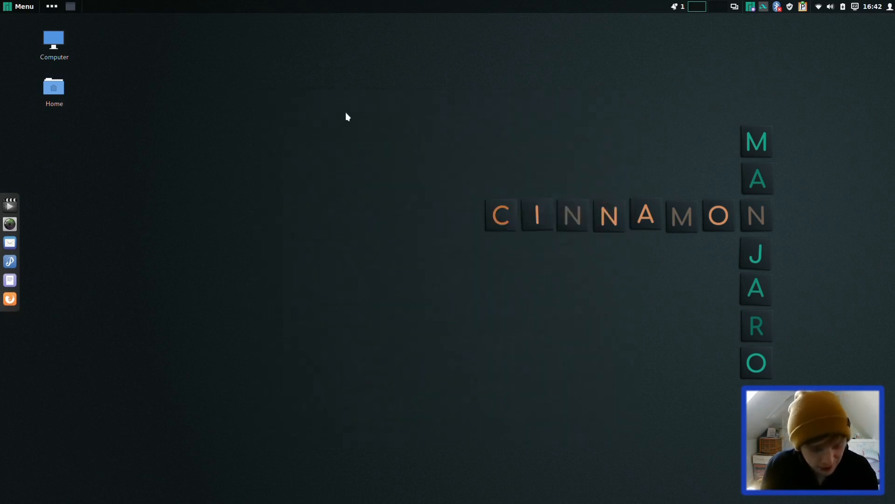
{"action": "key", "text": "super"}
{"action": "type", "text": "gnome"}
{"action": "key", "text": "Return"}
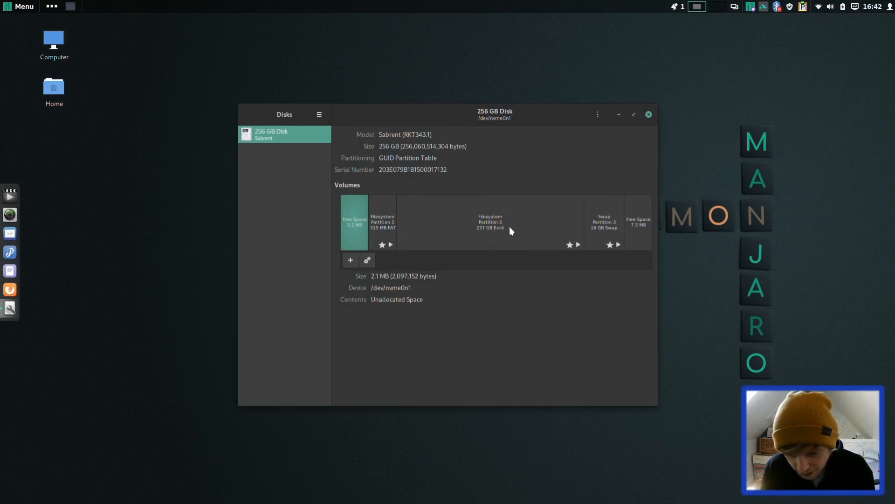
{"action": "left_click", "coordinate": [478, 228]}
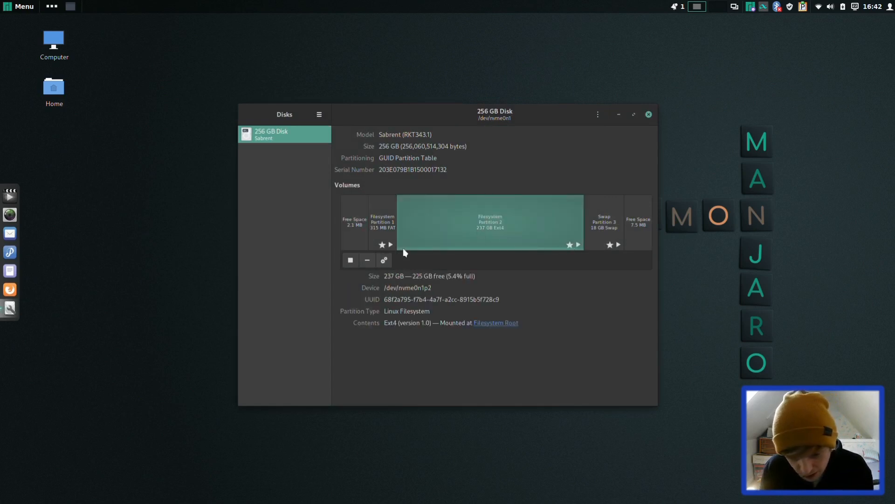
{"action": "left_click", "coordinate": [384, 260]}
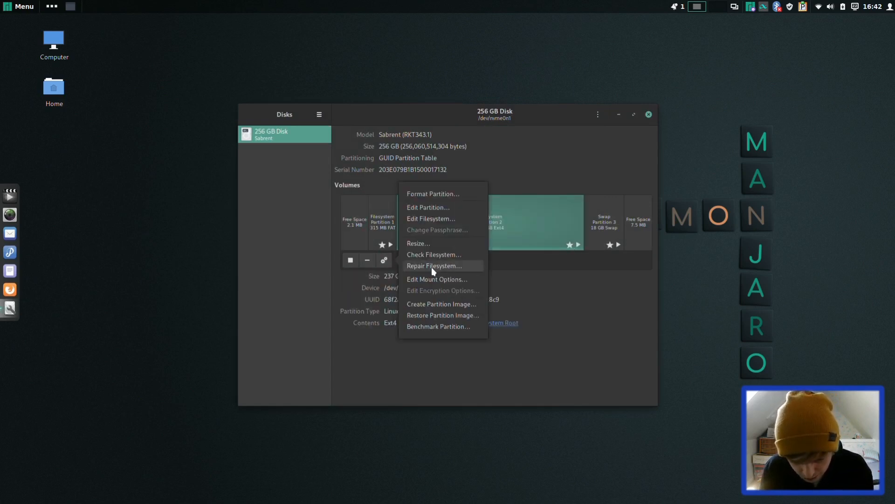
{"action": "left_click", "coordinate": [443, 331]}
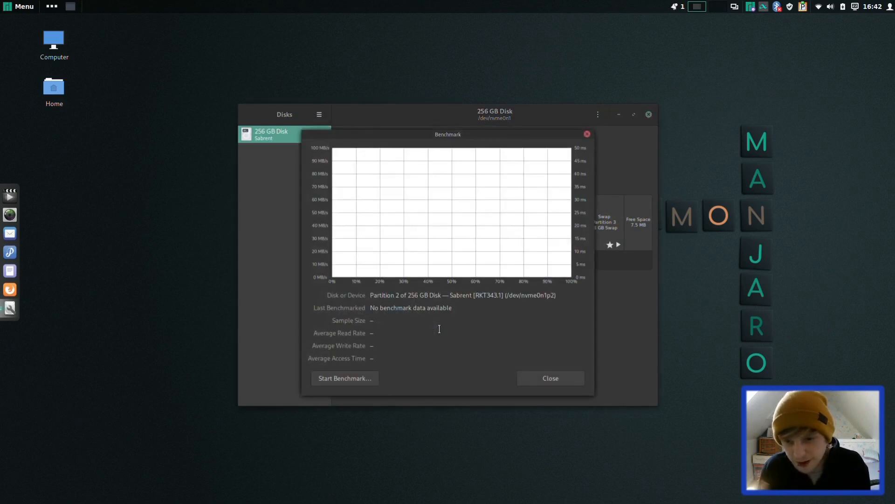
Step: Run the read benchmark, rerun it with Sample Size 100 MiB for about 3.3 GB/s, and dismiss the results
{"action": "left_click", "coordinate": [353, 379]}
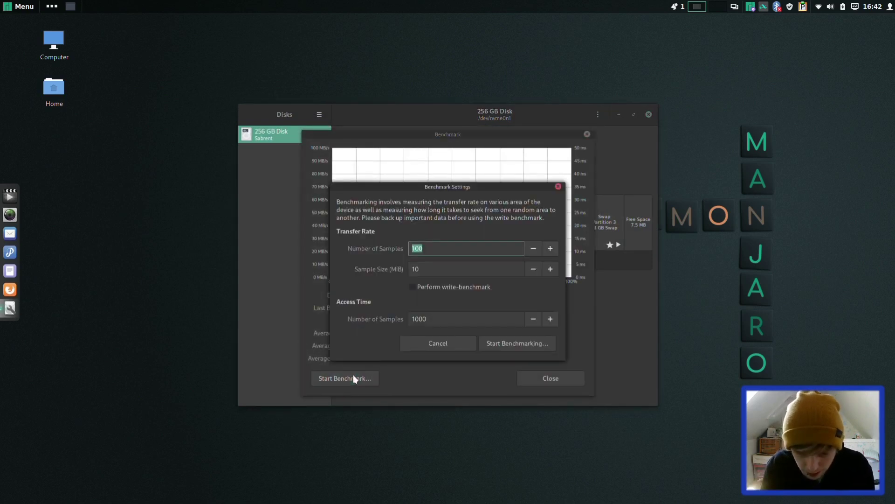
{"action": "left_click", "coordinate": [514, 343]}
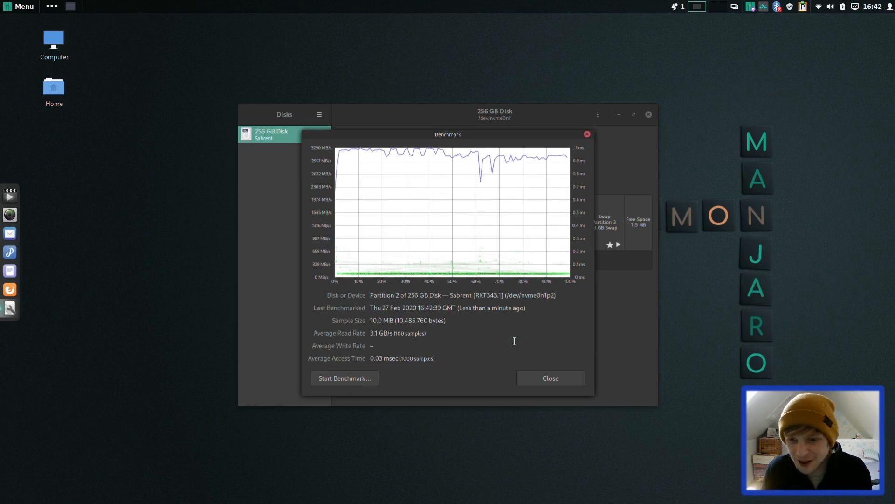
{"action": "left_click", "coordinate": [349, 373]}
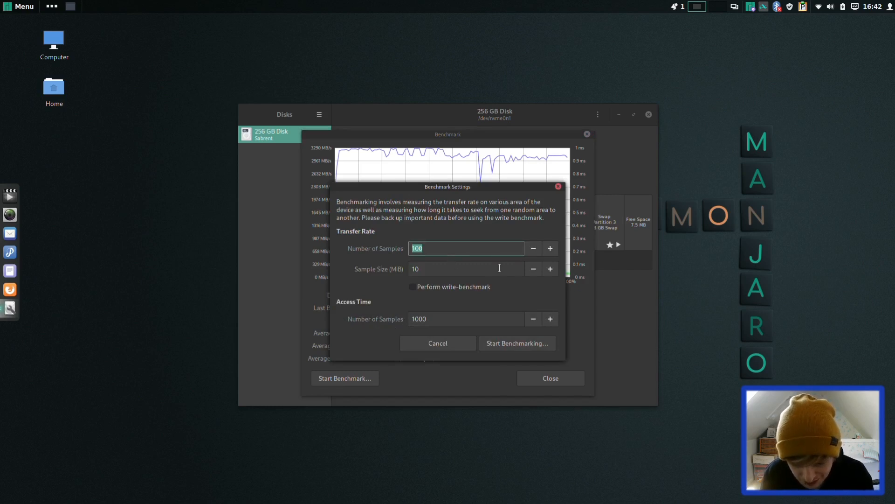
{"action": "key", "text": "Tab"}
{"action": "type", "text": "100"}
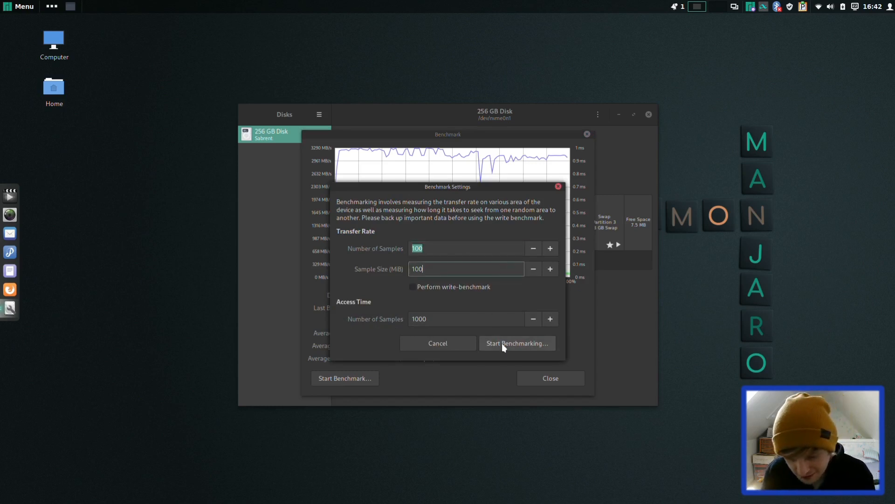
{"action": "left_click", "coordinate": [517, 343]}
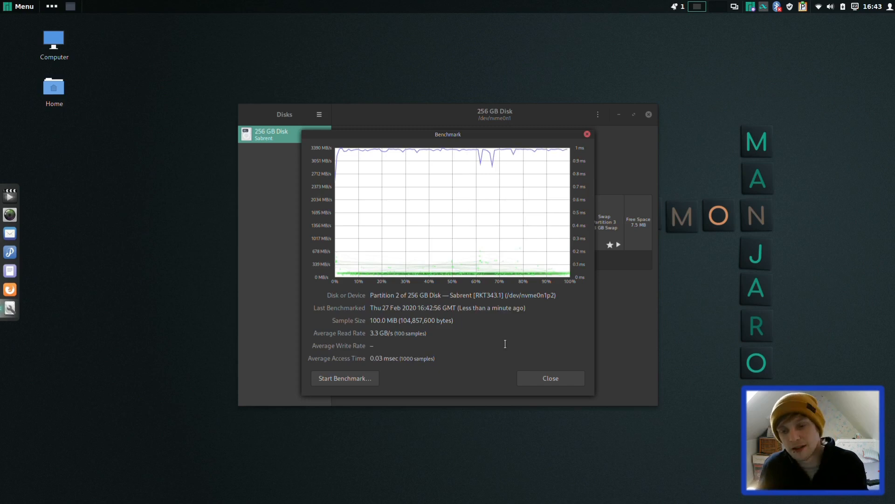
{"action": "left_click", "coordinate": [550, 378]}
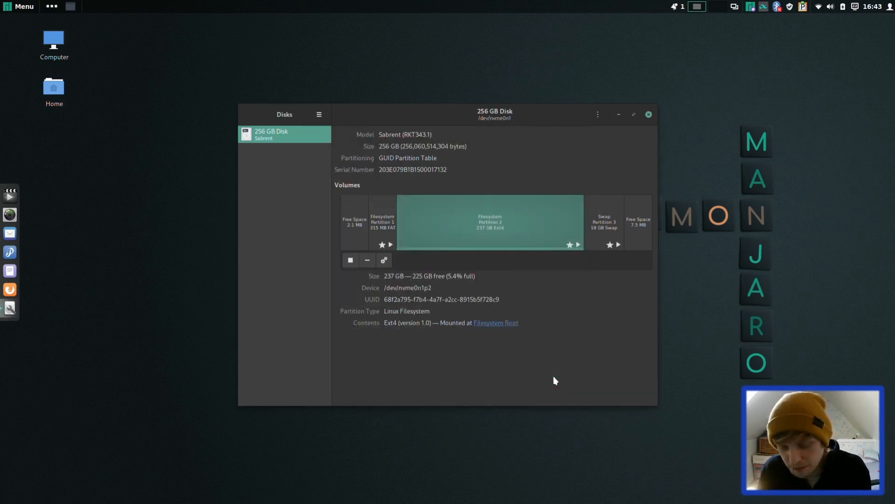
Step: Close the Disks window and briefly show the applications menu, leaving the empty Scrabble desktop
{"action": "left_click", "coordinate": [648, 115]}
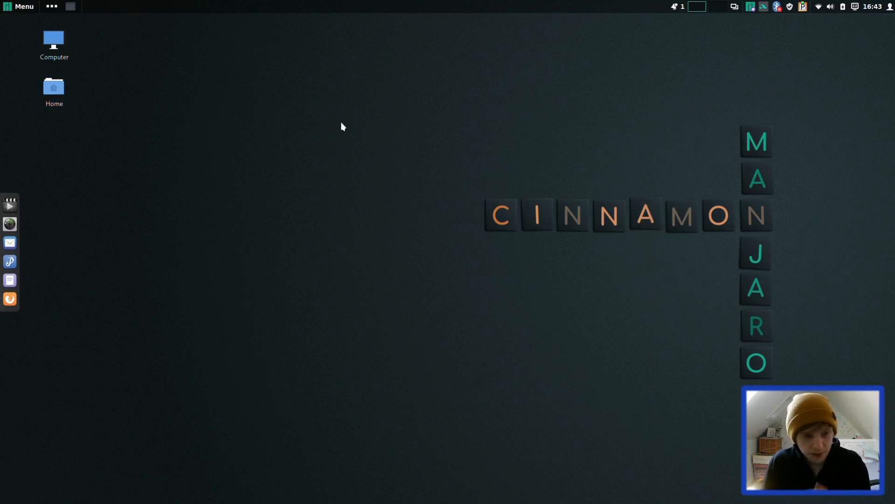
{"action": "left_click", "coordinate": [21, 6]}
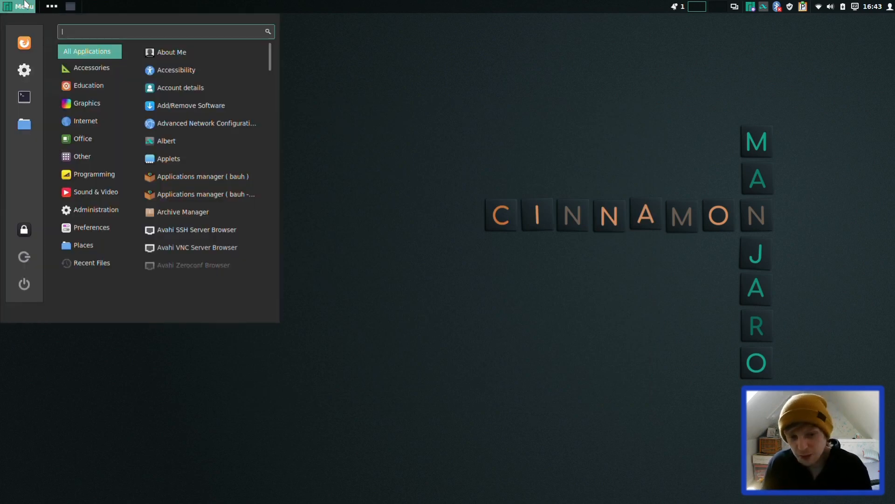
{"action": "left_click", "coordinate": [540, 115]}
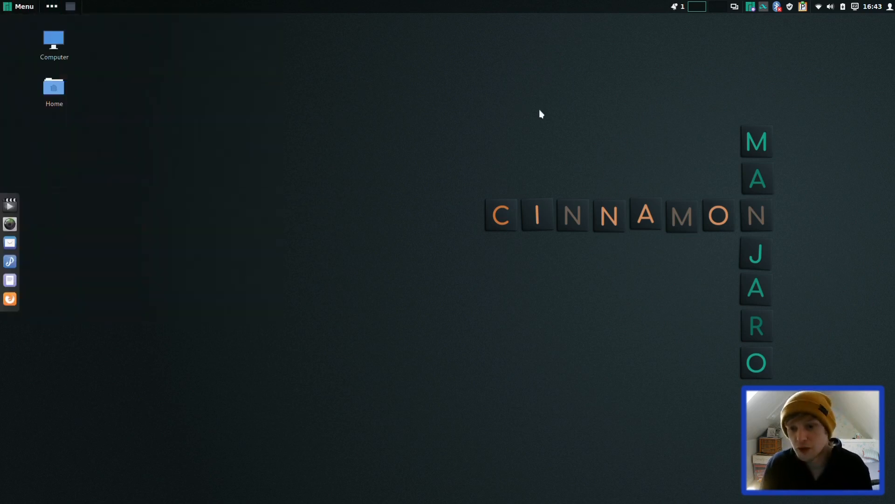